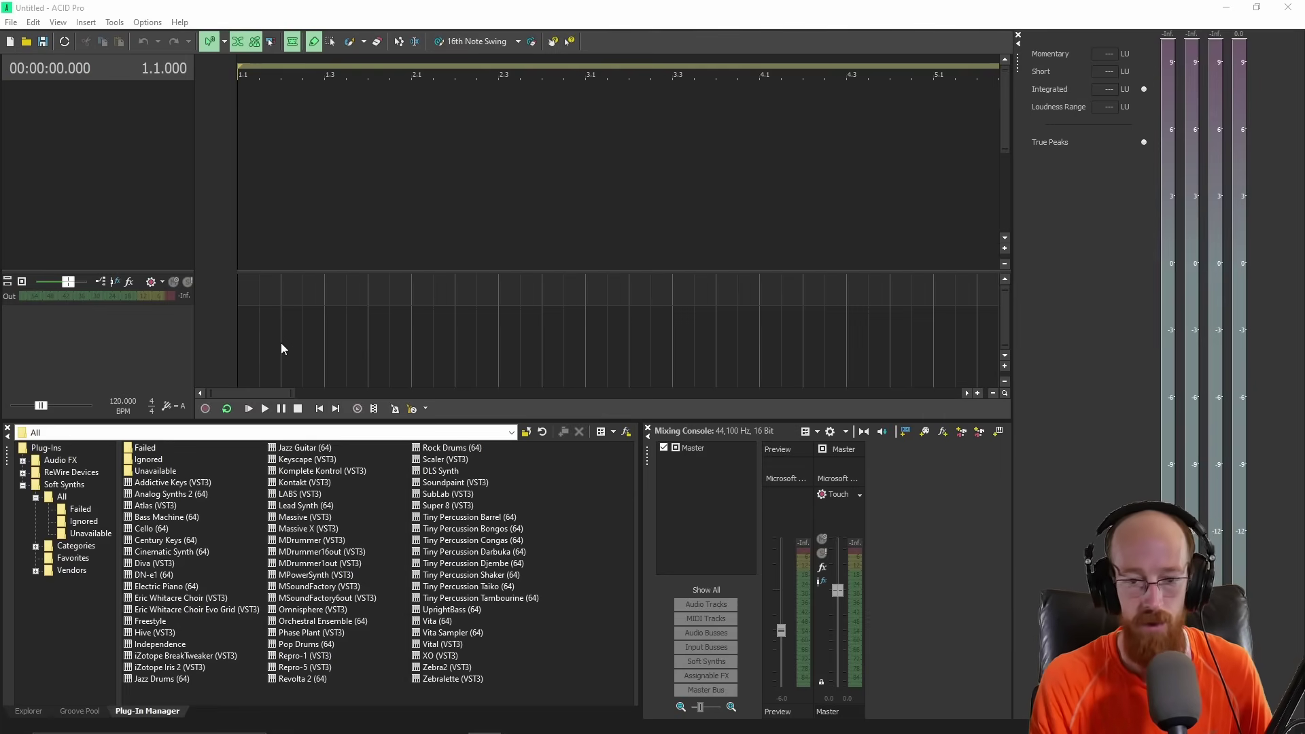
Insert a new MIDI track into the empty project
{"action": "left_click", "coordinate": [86, 23]}
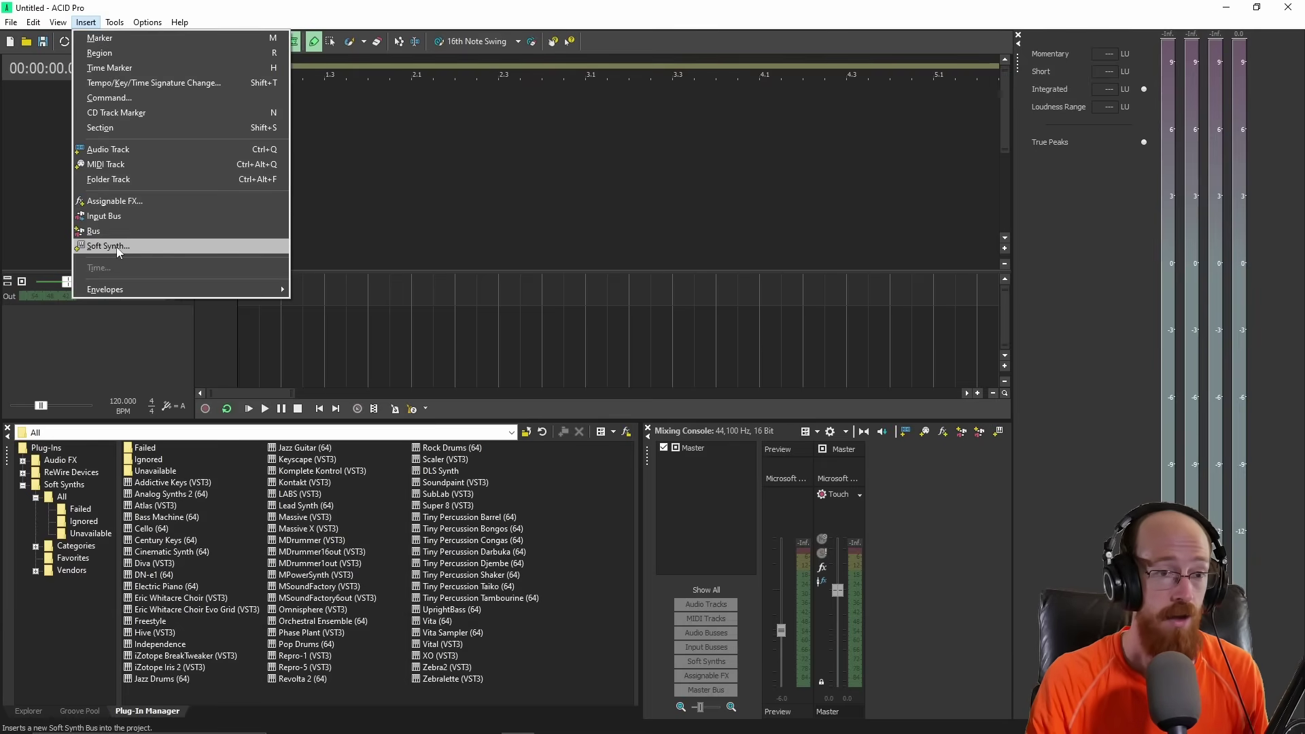
{"action": "left_click", "coordinate": [92, 24]}
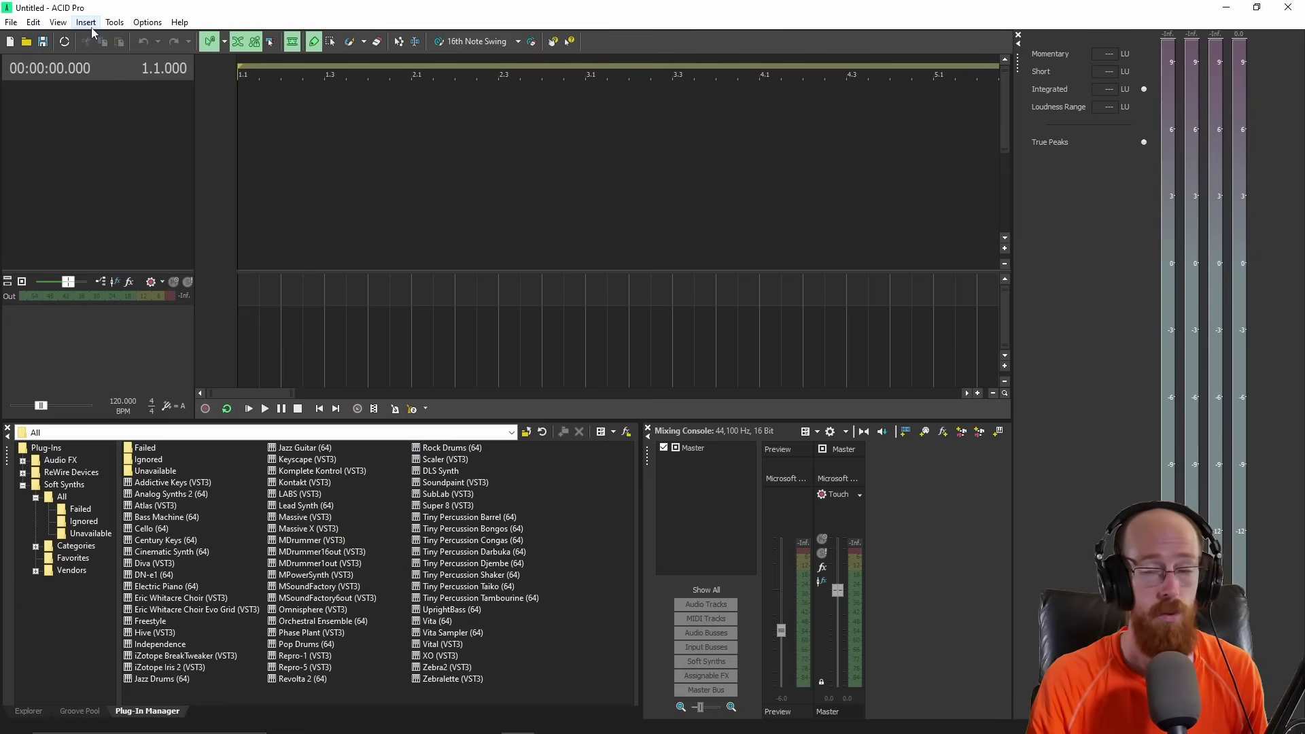
{"action": "right_click", "coordinate": [68, 108]}
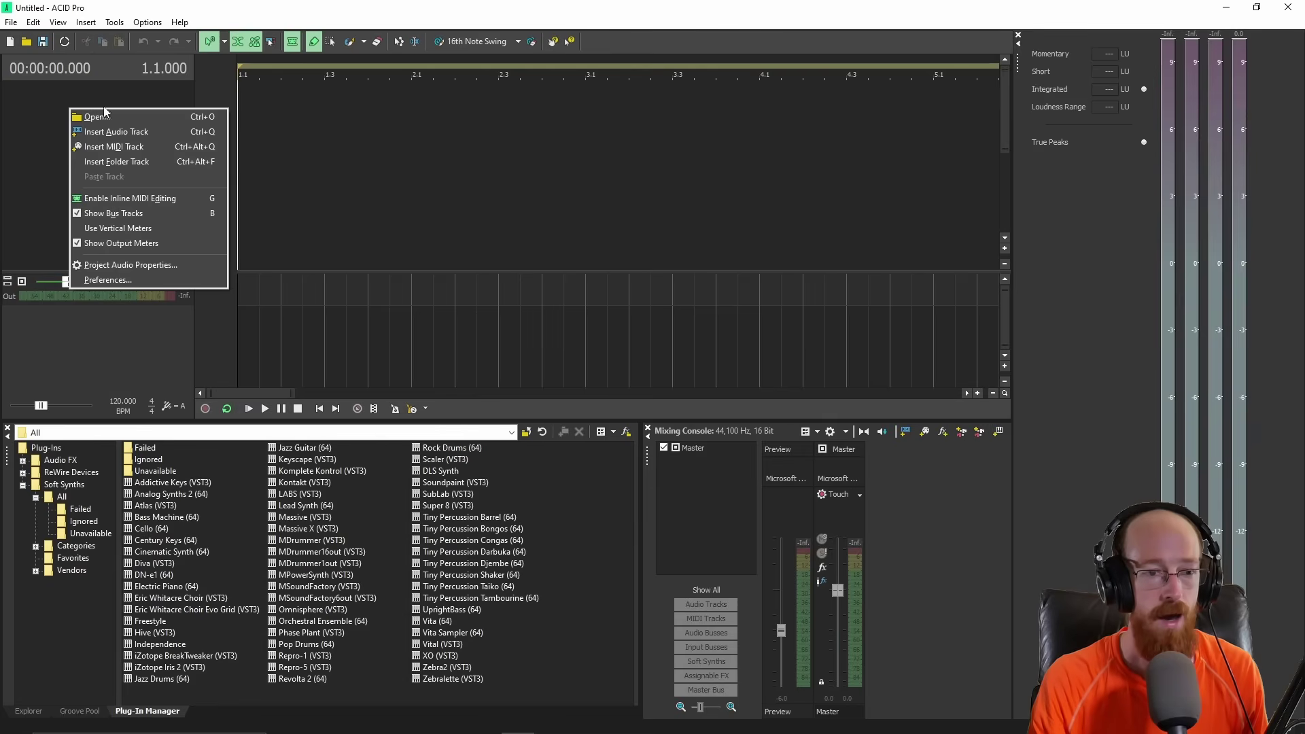
{"action": "left_click", "coordinate": [122, 148]}
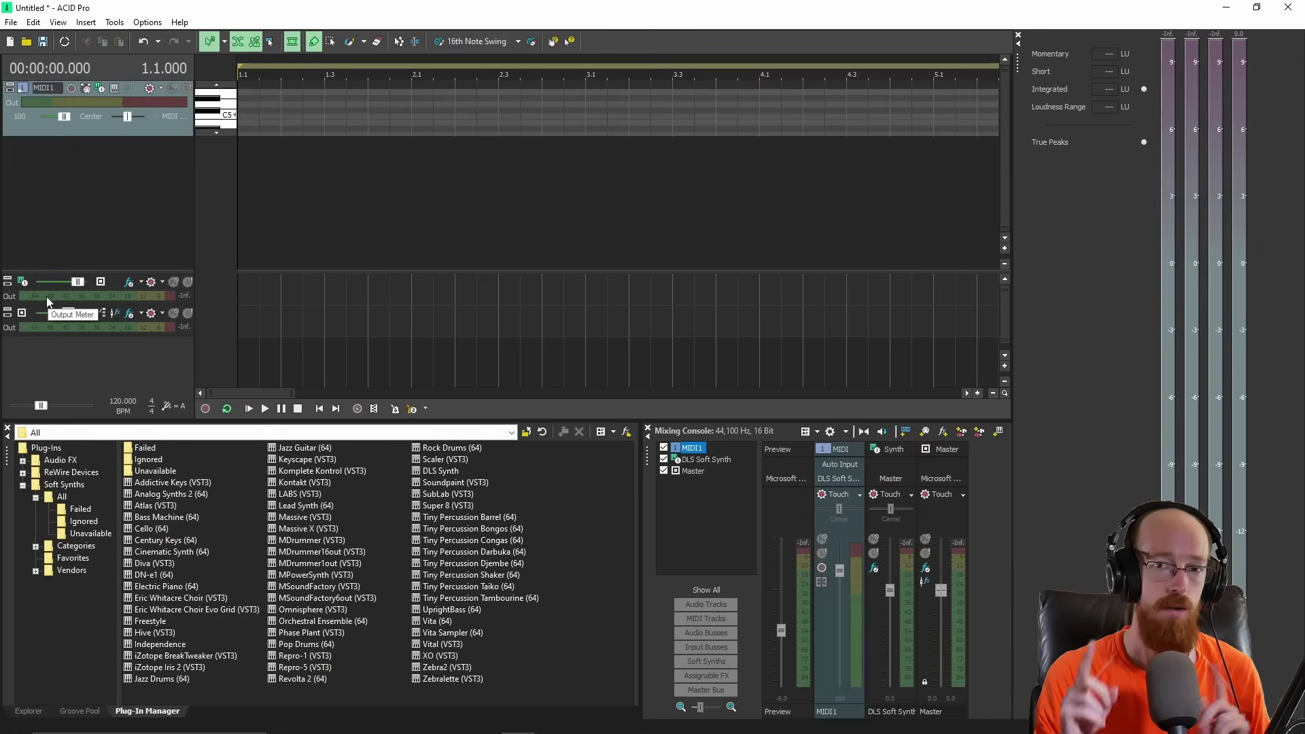
Hide the bus tracks beneath the track list and show them again
{"action": "right_click", "coordinate": [93, 247]}
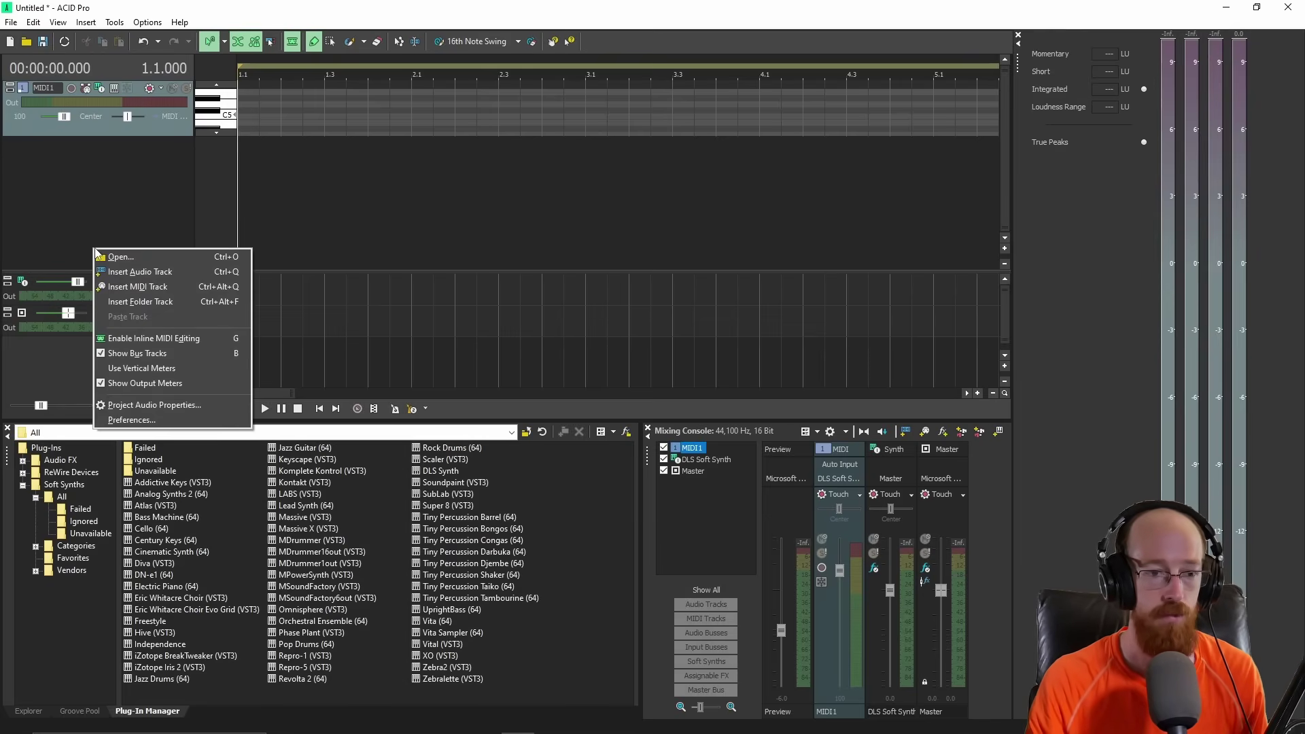
{"action": "left_click", "coordinate": [138, 352]}
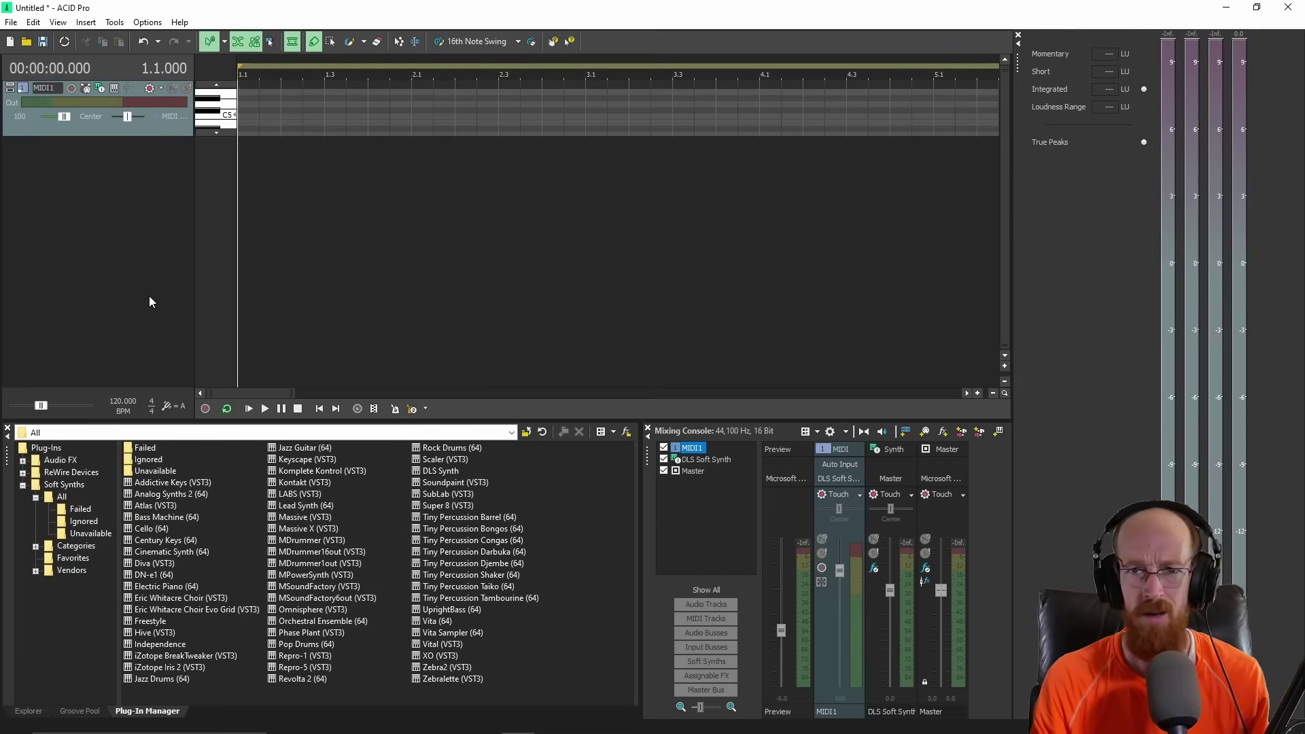
{"action": "right_click", "coordinate": [98, 281]}
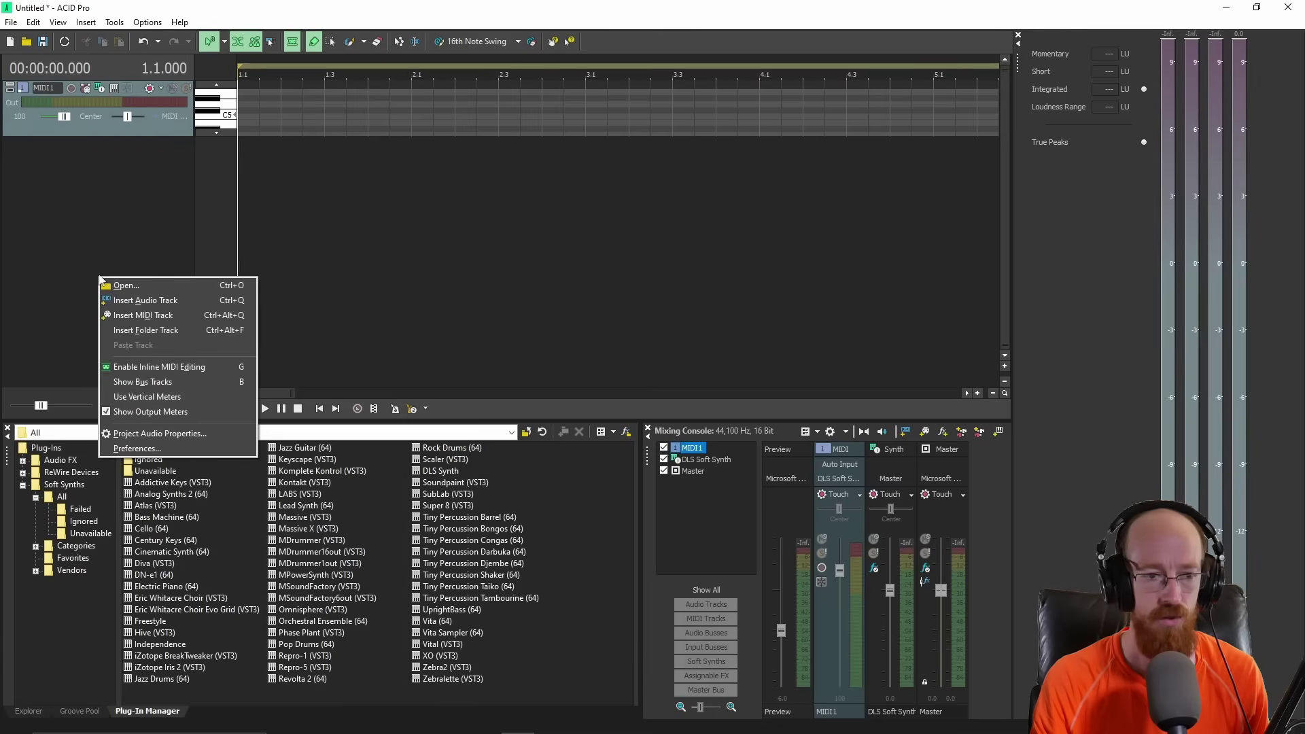
{"action": "left_click", "coordinate": [158, 383]}
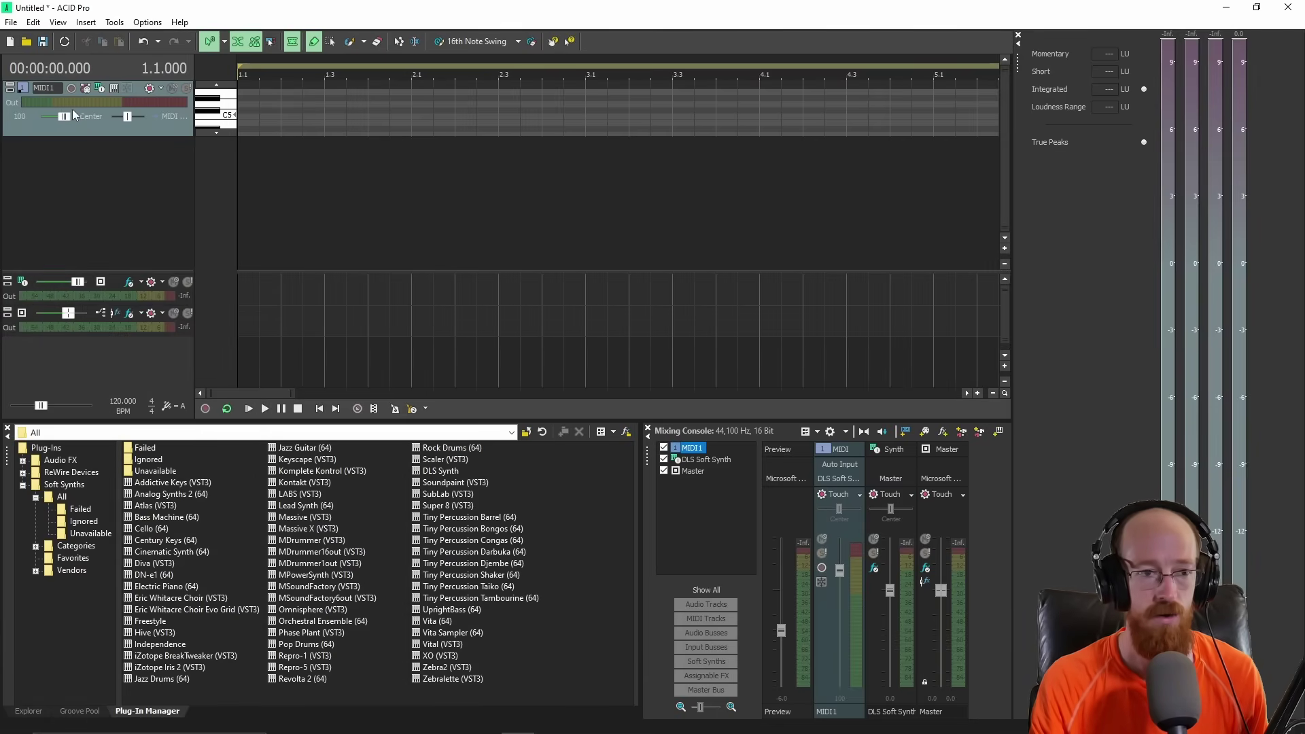
Enlarge the MIDI1 track and the DLS Soft Synth bus to show their full controls, auditioning notes on the track's piano keys
{"action": "left_click_drag", "start_coordinate": [93, 136], "coordinate": [92, 166]}
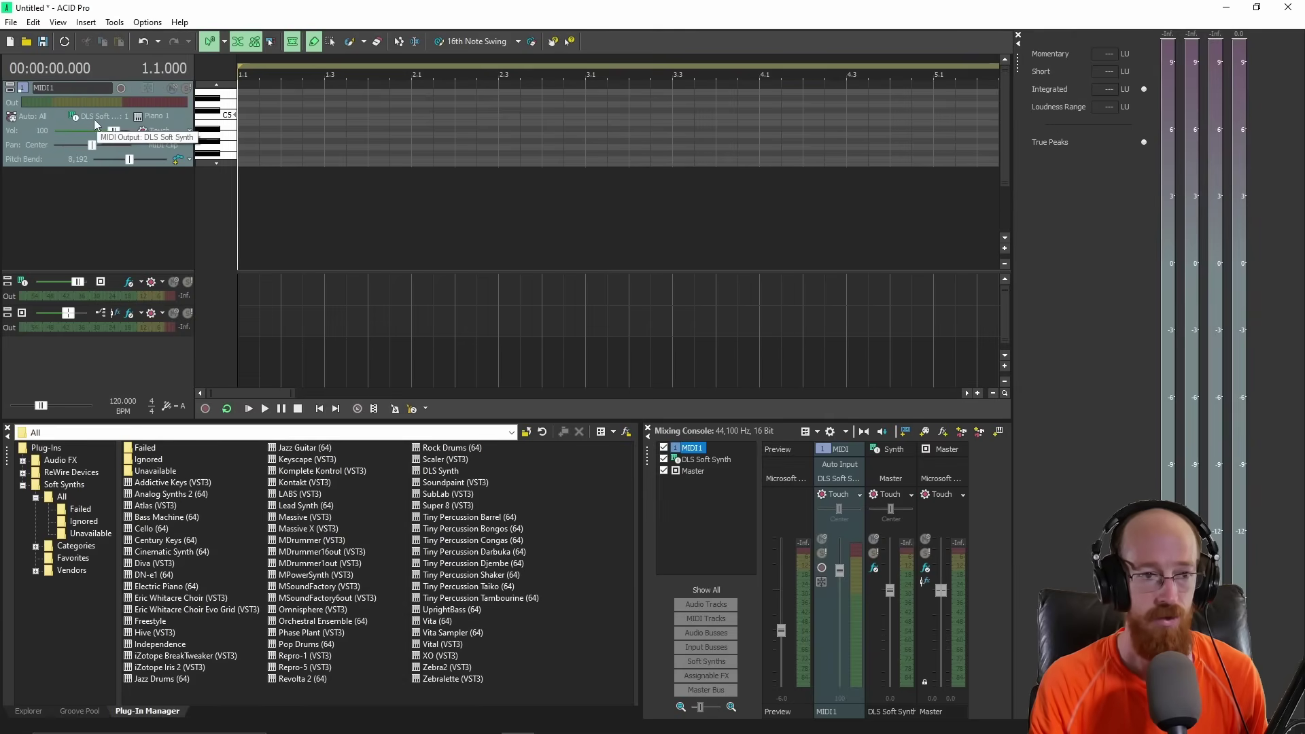
{"action": "left_click", "coordinate": [229, 129]}
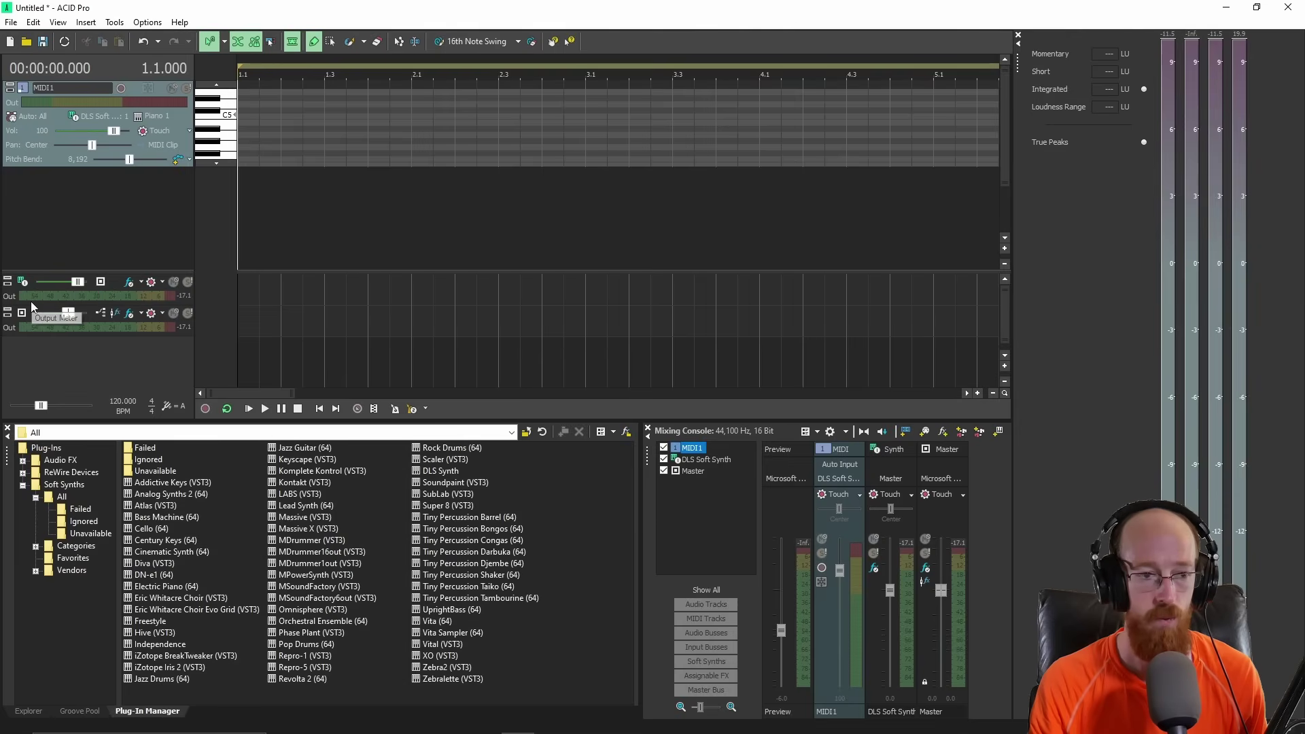
{"action": "left_click_drag", "start_coordinate": [33, 305], "coordinate": [34, 345]}
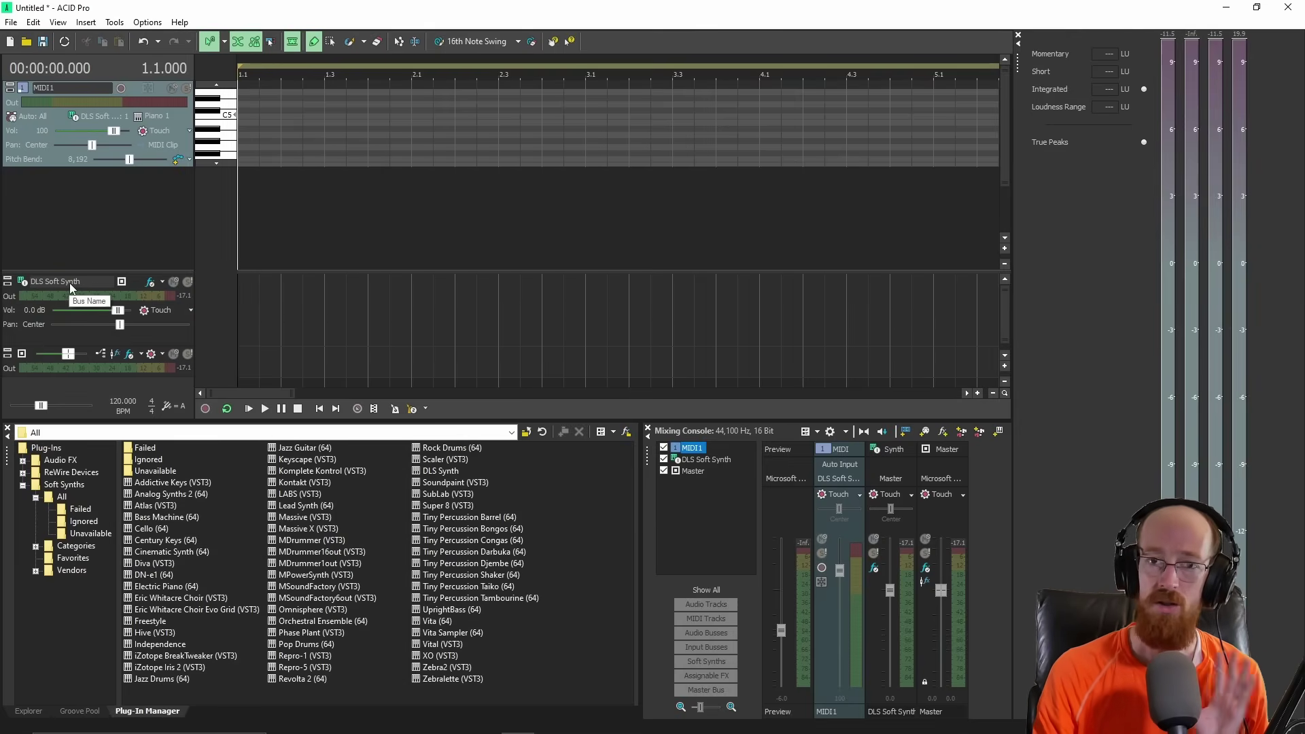
{"action": "left_click", "coordinate": [223, 135]}
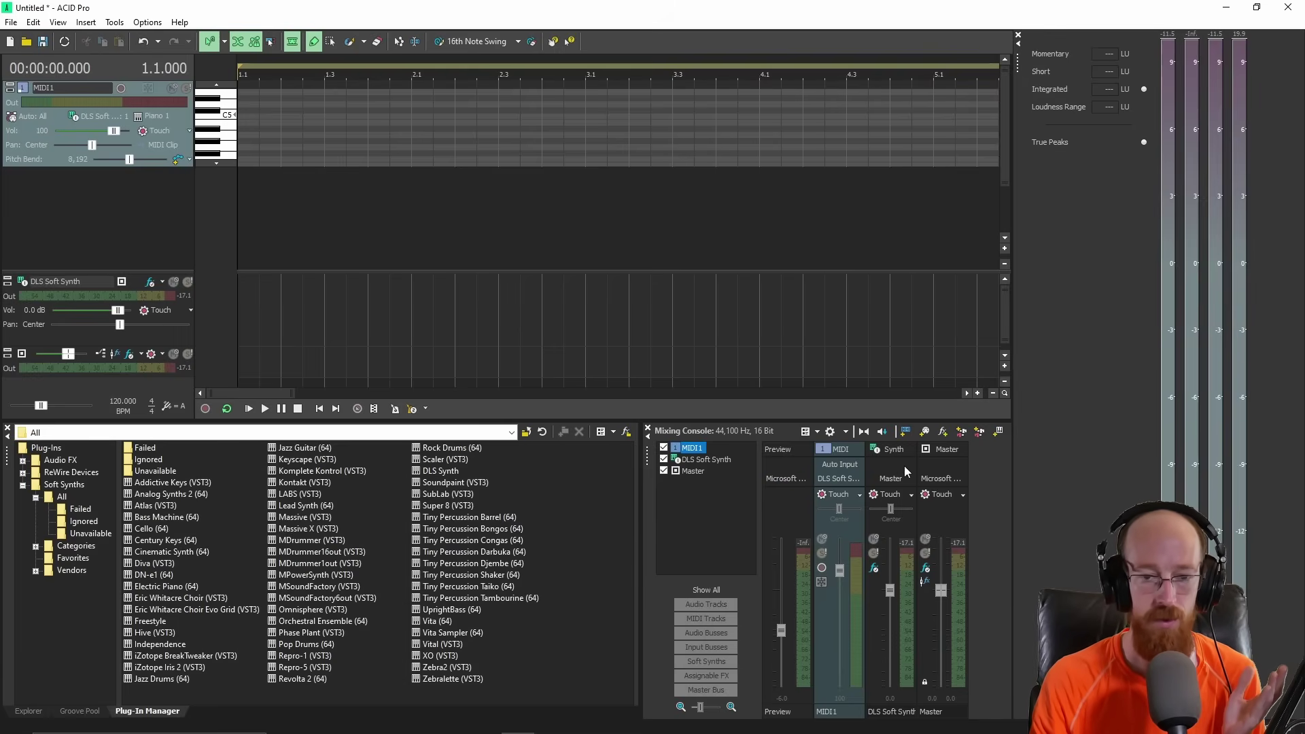
{"action": "left_click", "coordinate": [64, 24]}
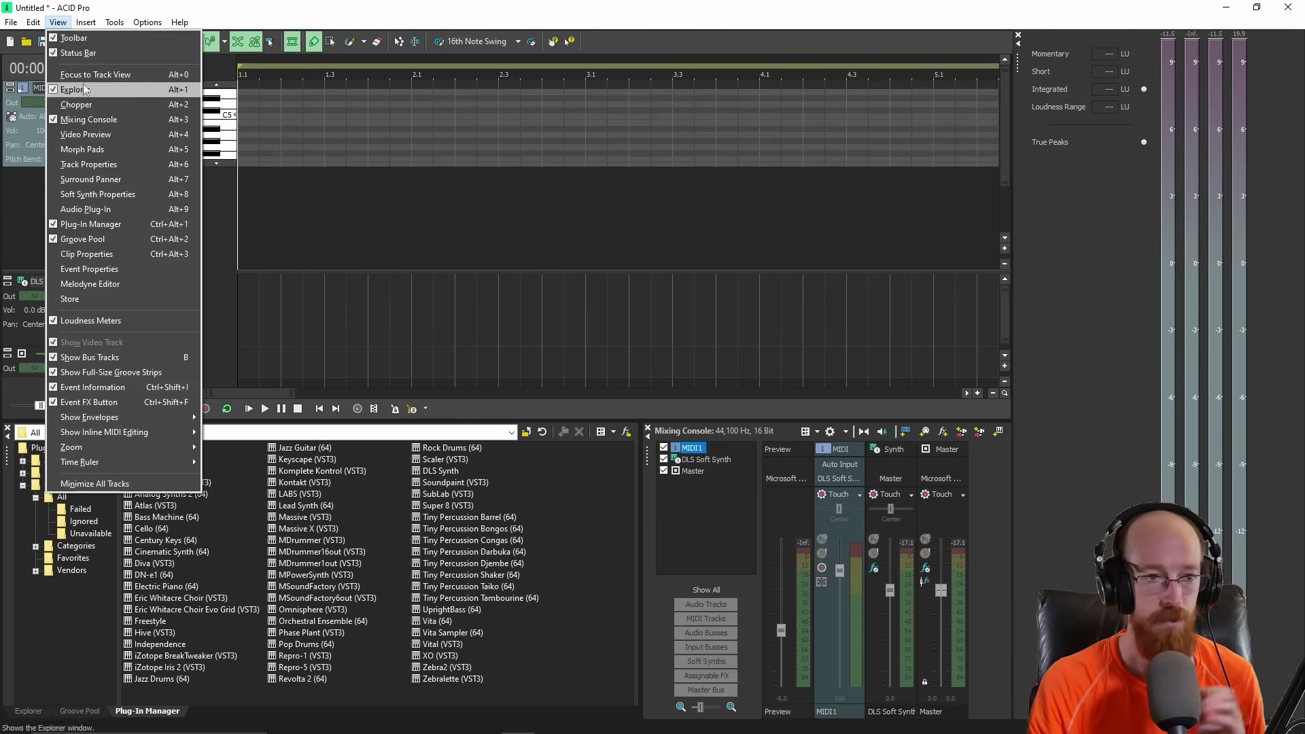
{"action": "left_click", "coordinate": [57, 26]}
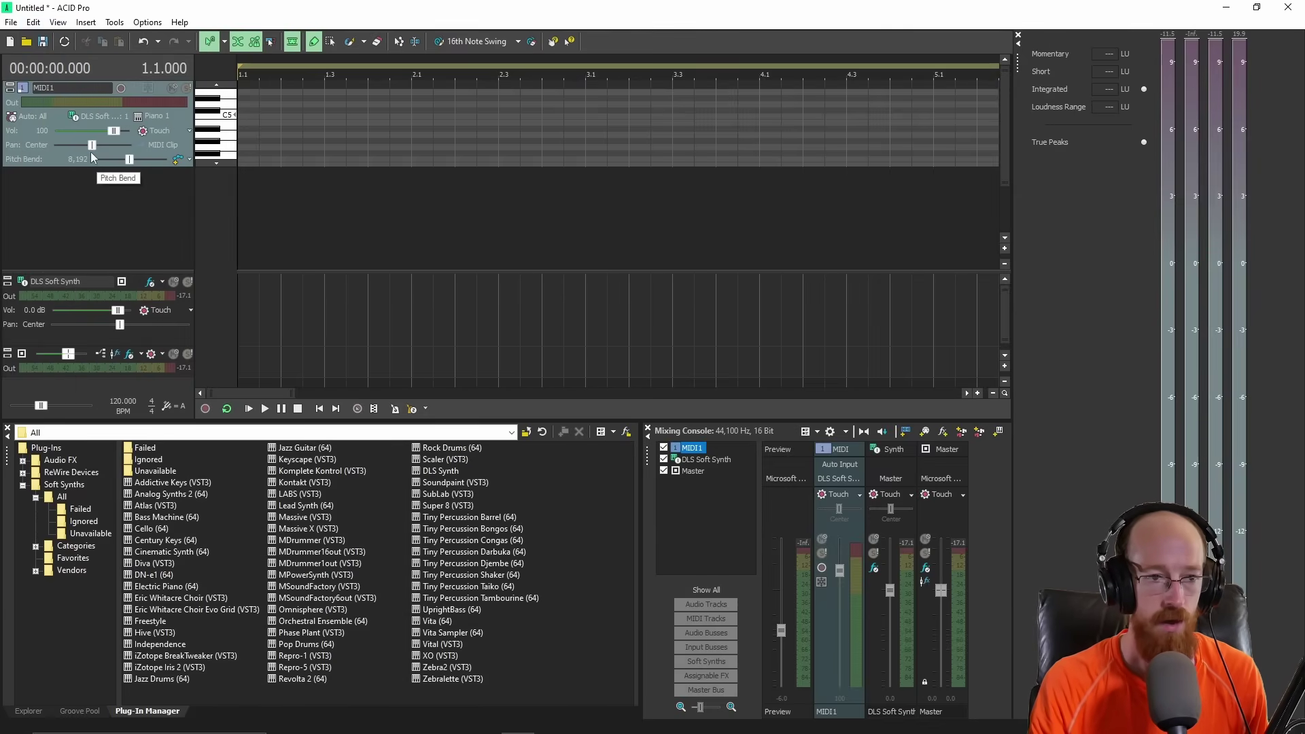
Insert the Vita Sampler (64) soft synth as the MIDI output of the MIDI1 track
{"action": "left_click", "coordinate": [92, 116]}
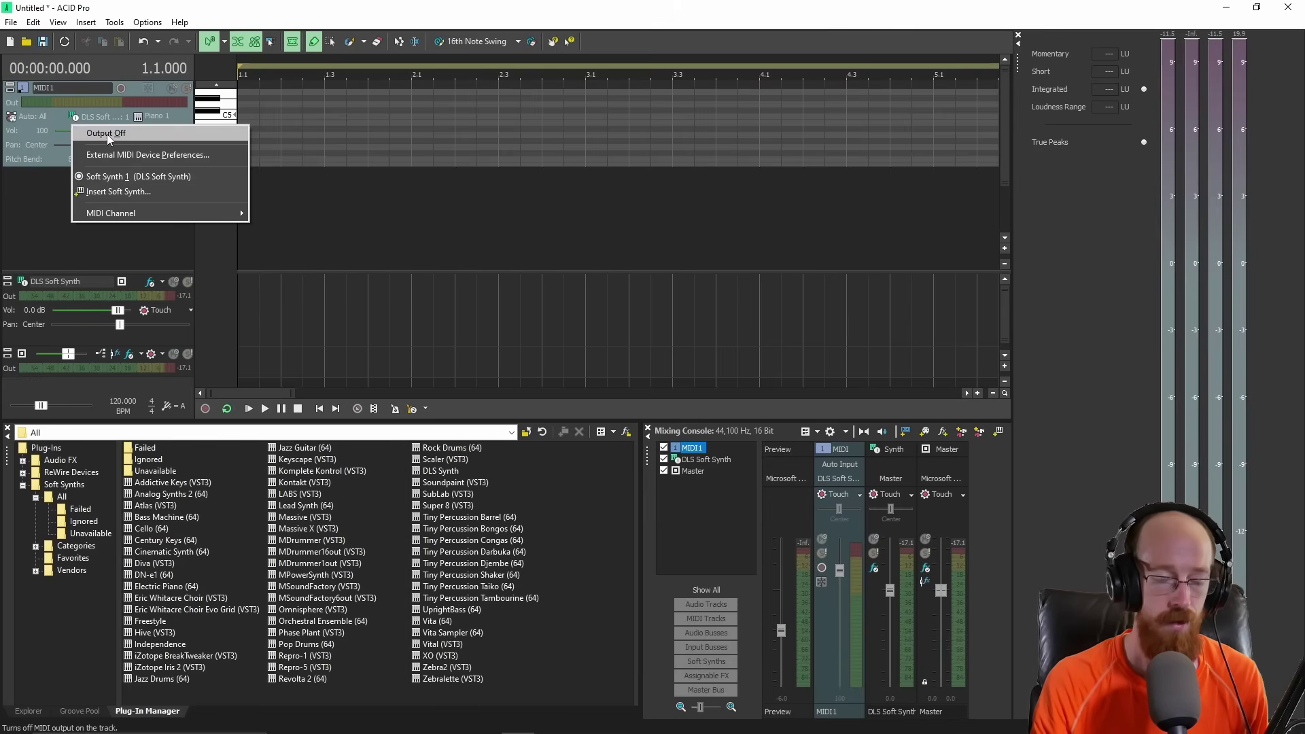
{"action": "left_click", "coordinate": [115, 192]}
{"action": "left_click", "coordinate": [592, 266]}
{"action": "key", "text": "v"}
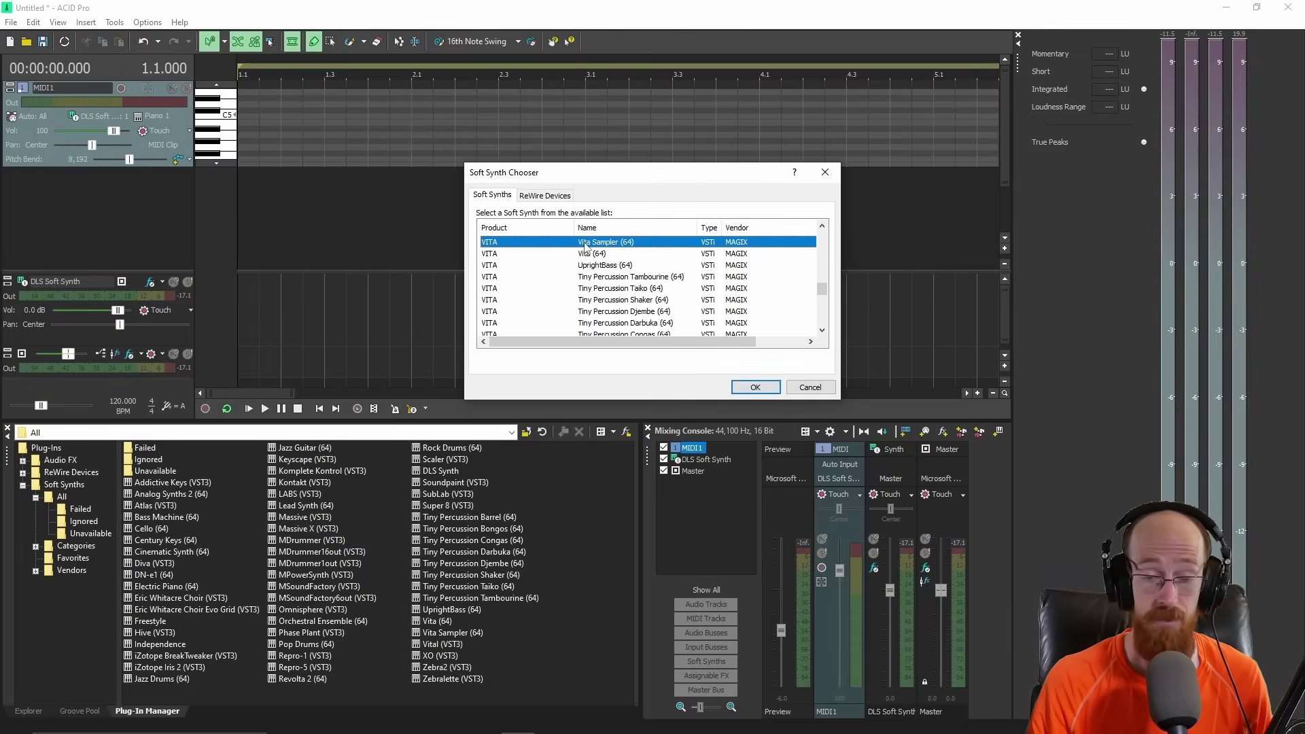
{"action": "double_click", "coordinate": [584, 243]}
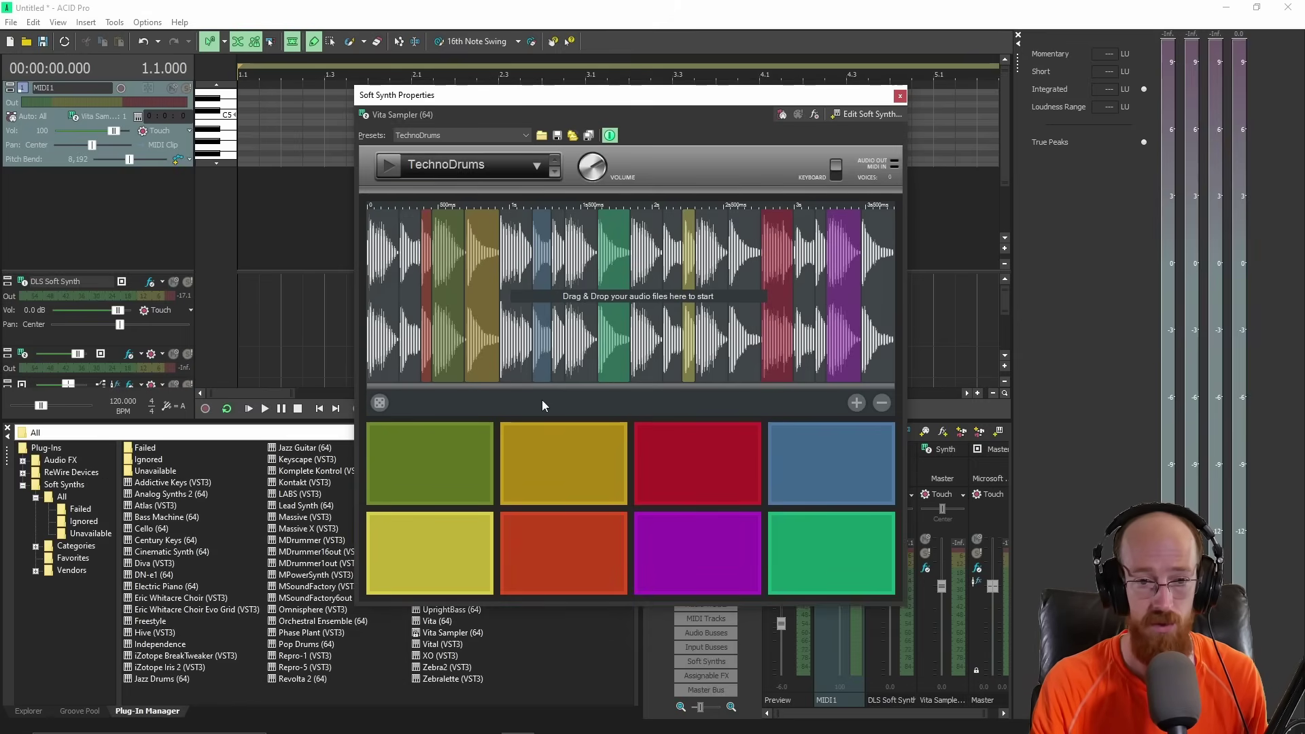
Audition the green, orange and red TechnoDrums pads in Vita Sampler and close its properties window
{"action": "left_click", "coordinate": [452, 457]}
{"action": "left_click", "coordinate": [560, 556]}
{"action": "left_click", "coordinate": [691, 472]}
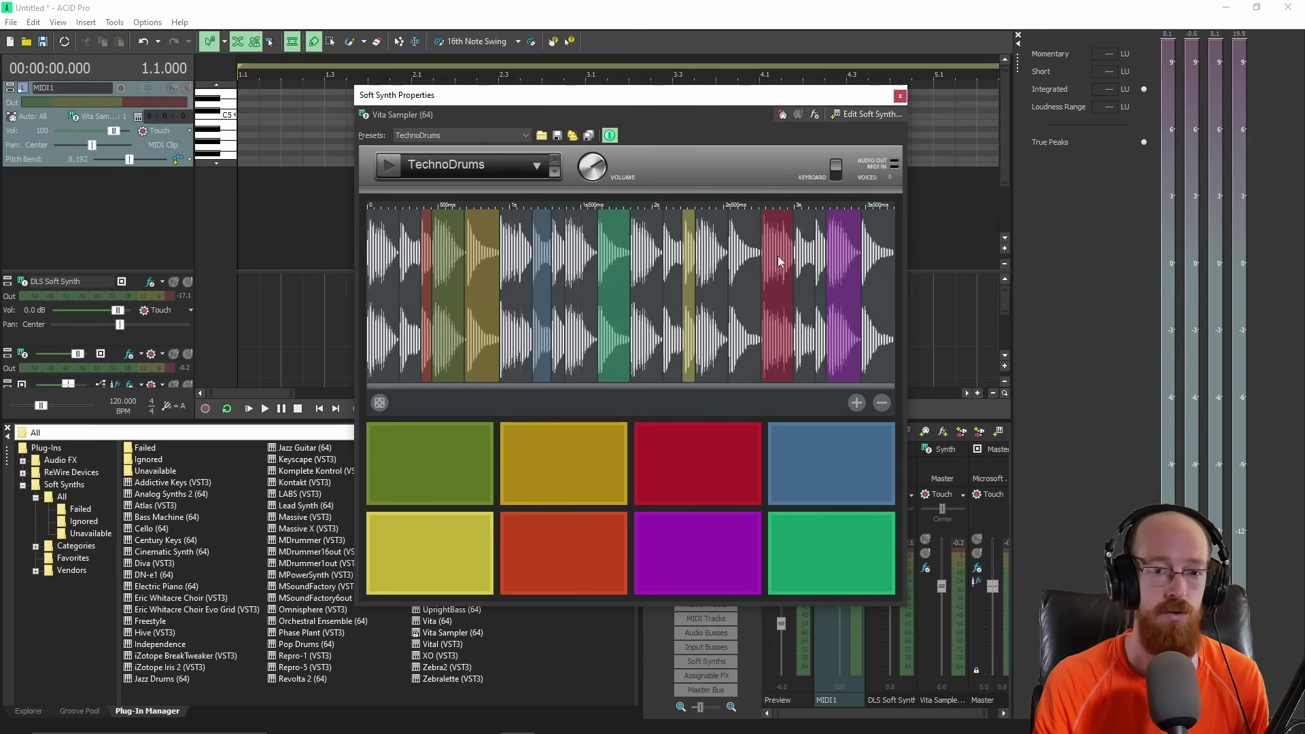
{"action": "left_click", "coordinate": [486, 453]}
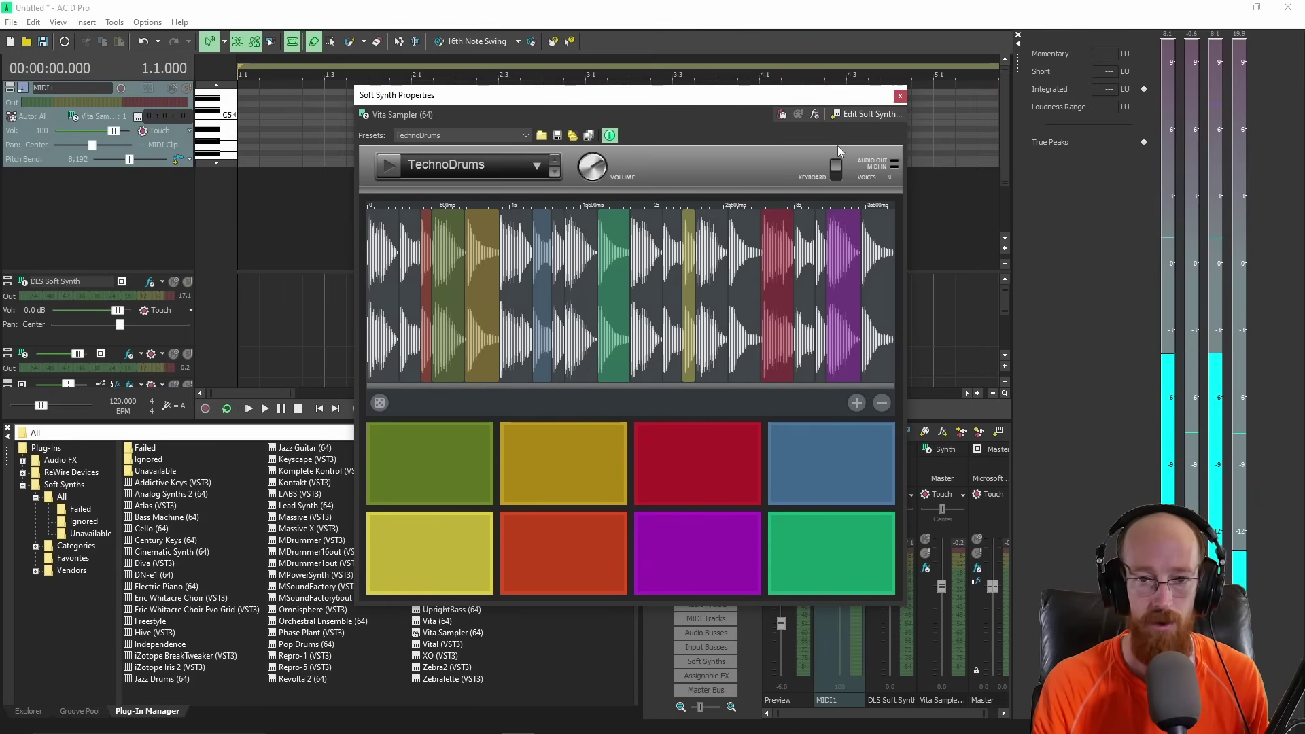
{"action": "left_click", "coordinate": [900, 98]}
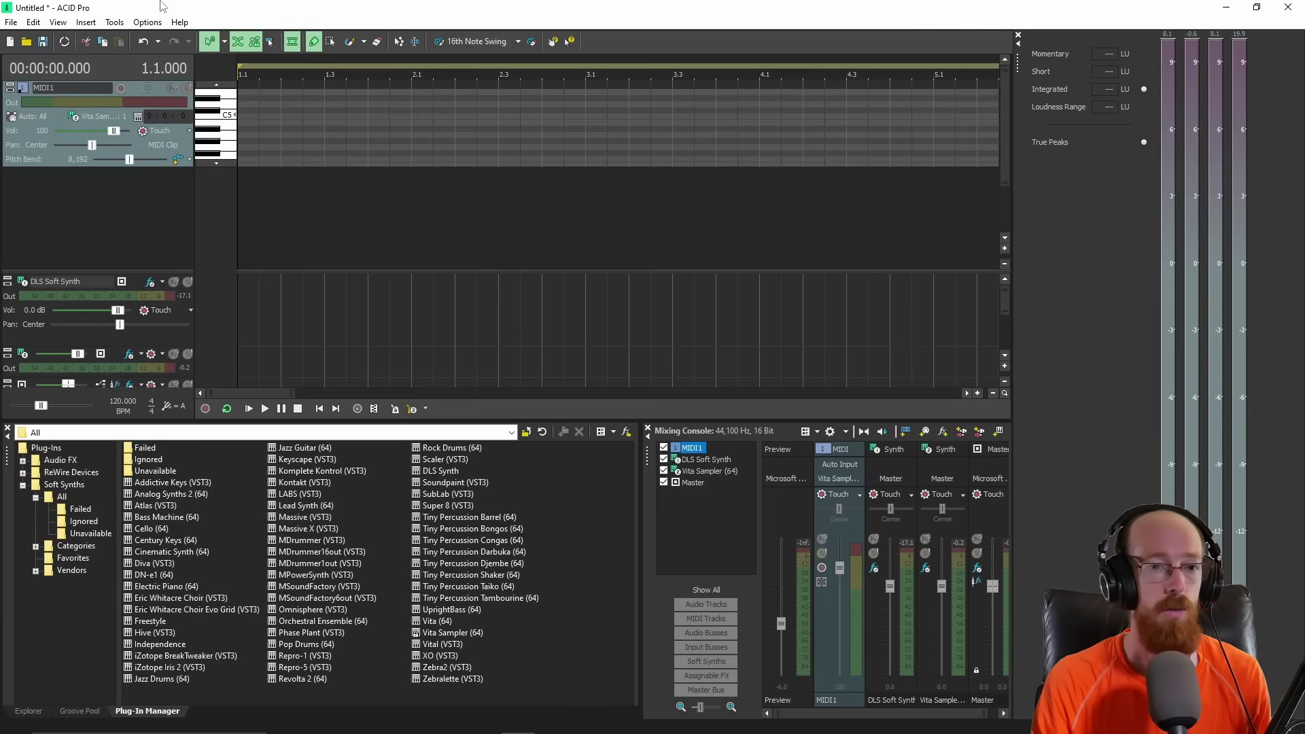
{"action": "left_click", "coordinate": [179, 22]}
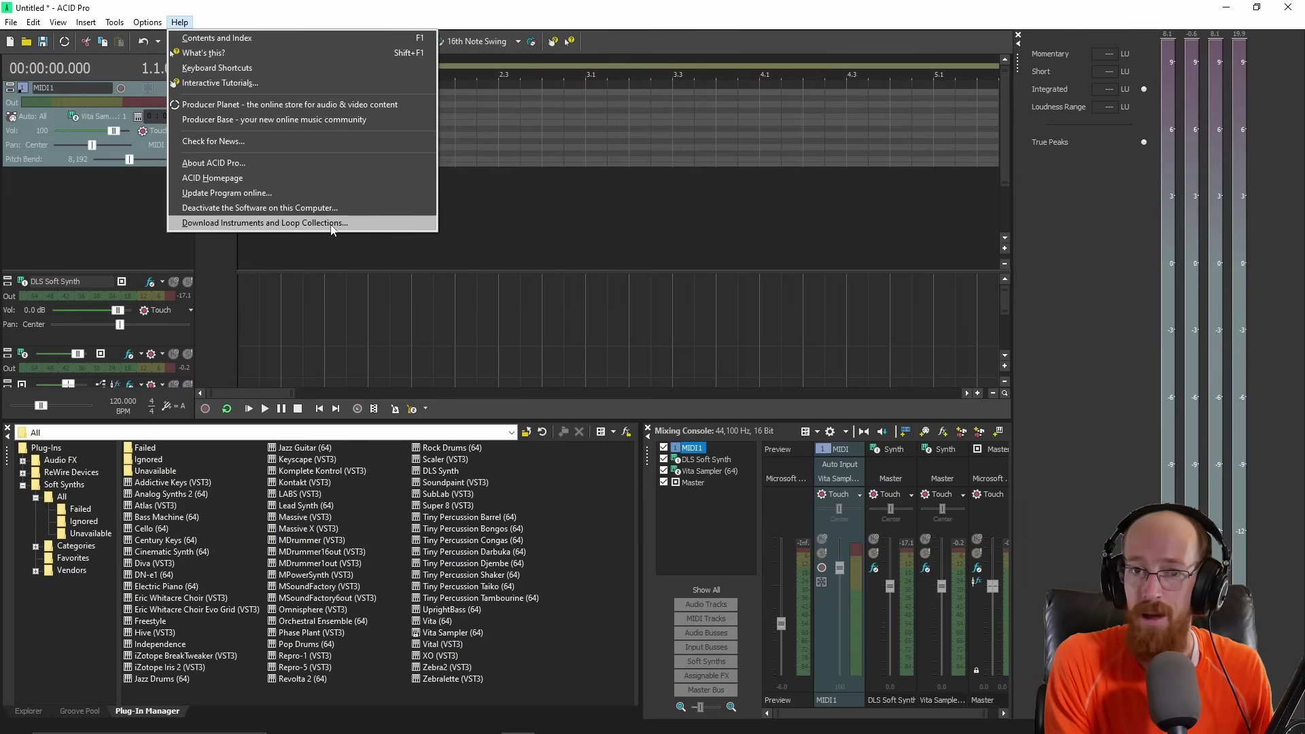
{"action": "left_click", "coordinate": [100, 213]}
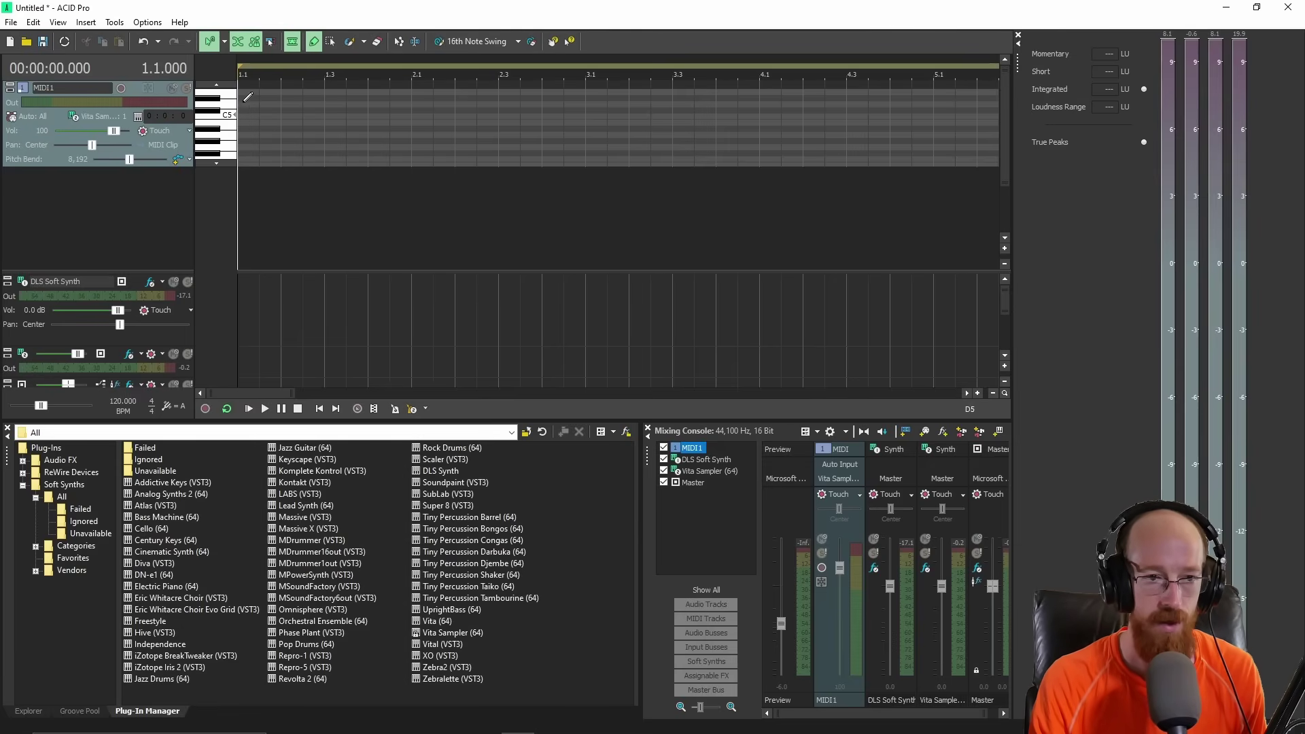
Draw a one-measure MIDI clip from 1.1 to 2.1 on the MIDI1 track and turn off inline MIDI editing
{"action": "mouse_move", "coordinate": [244, 111]}
{"action": "left_mouse_down"}
{"action": "mouse_move", "coordinate": [471, 98]}
{"action": "mouse_move", "coordinate": [294, 94]}
{"action": "mouse_move", "coordinate": [412, 95]}
{"action": "left_mouse_up"}
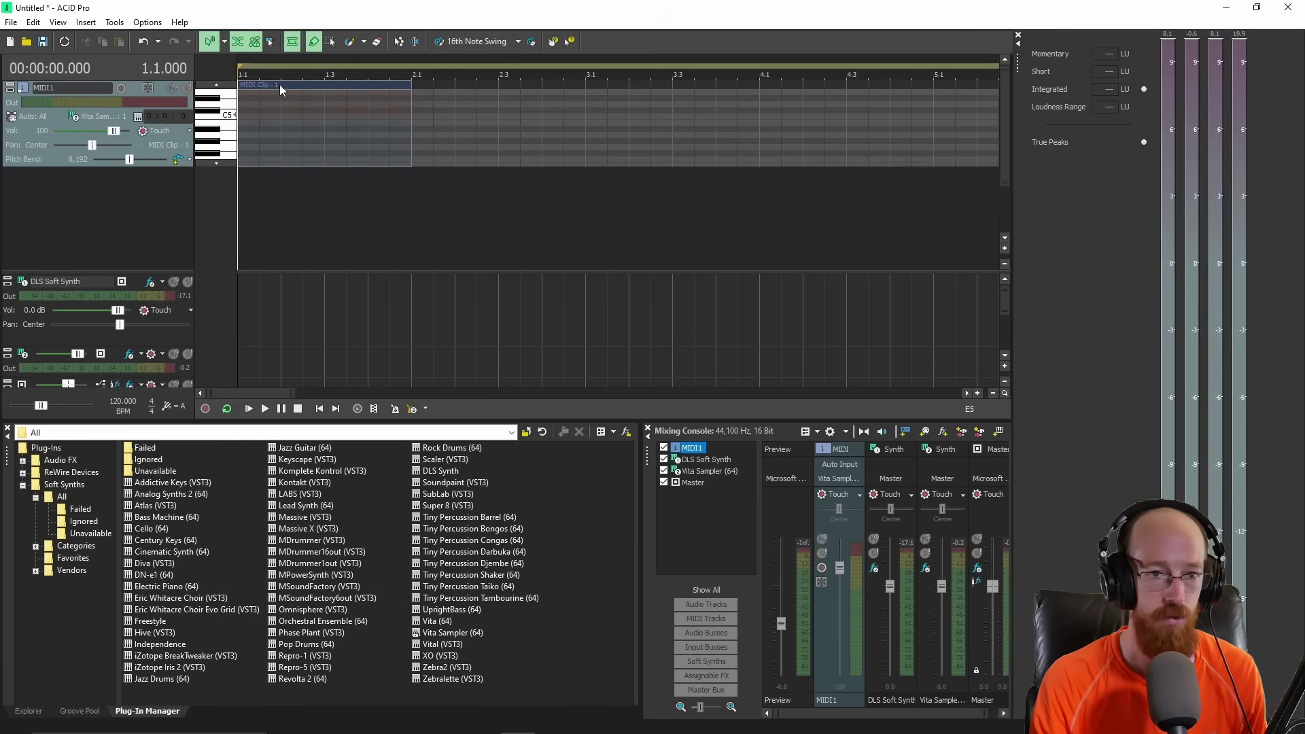
{"action": "left_click", "coordinate": [268, 84]}
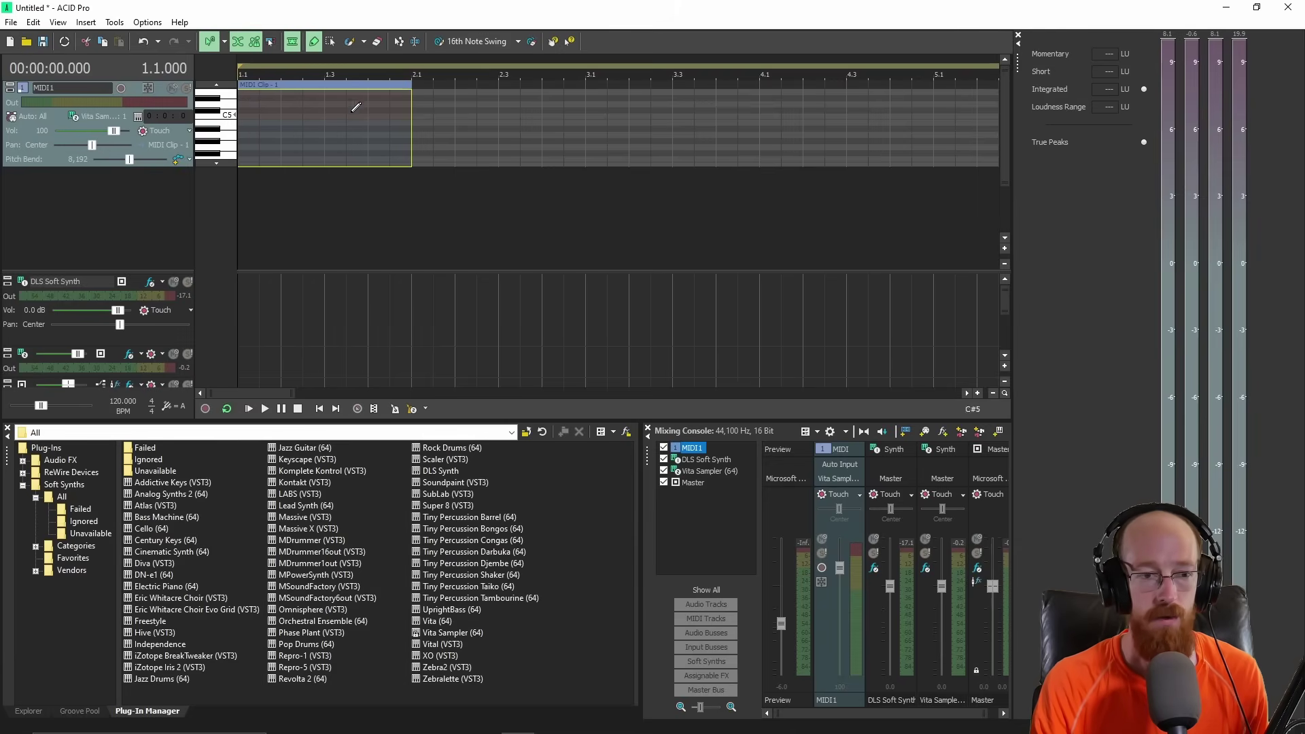
{"action": "right_click", "coordinate": [295, 134]}
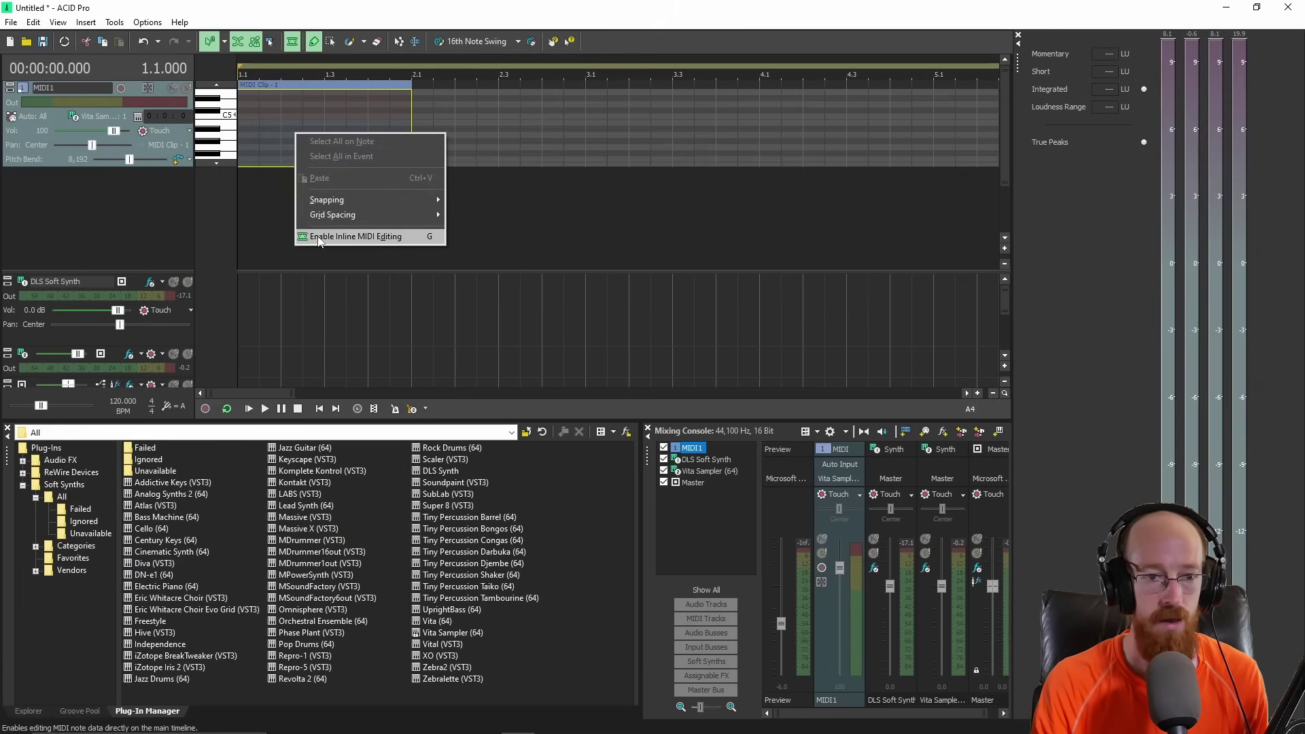
{"action": "left_click", "coordinate": [388, 238]}
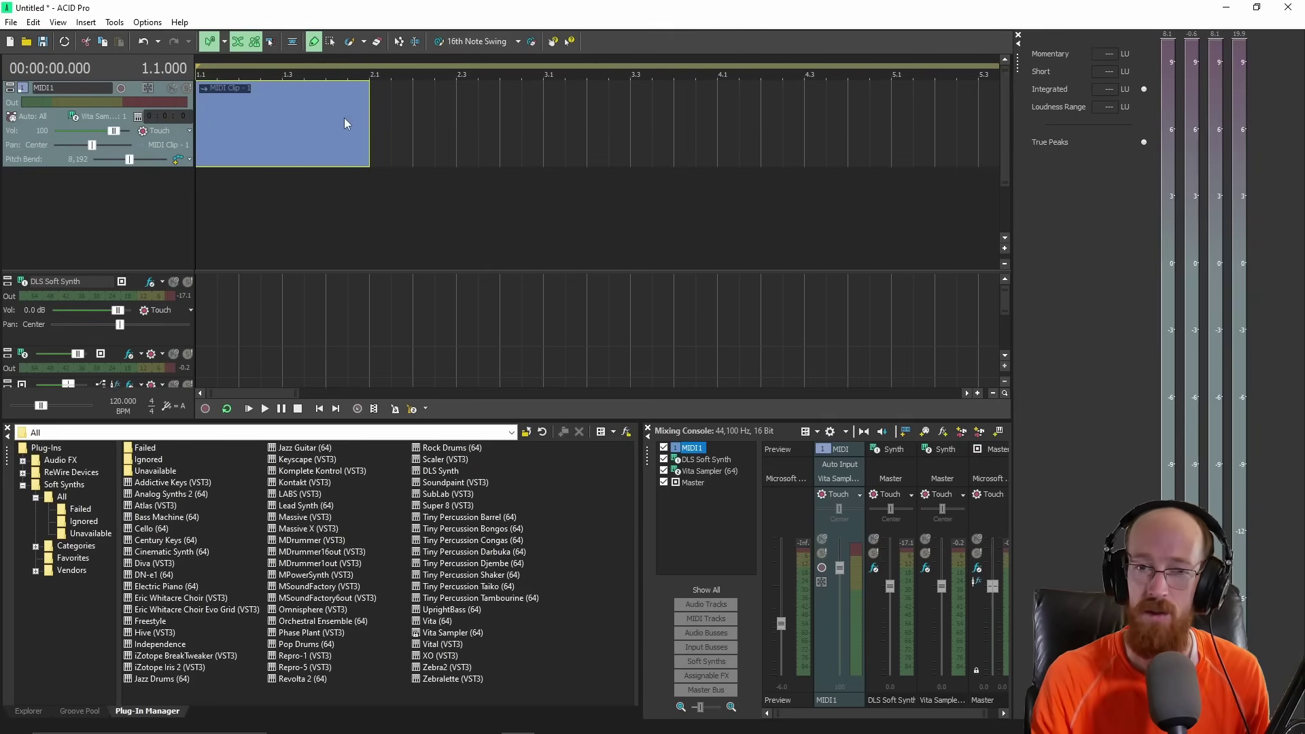
Try drawing a long note just below C4 in the clip's Piano Roll Editor, and undo it
{"action": "right_click", "coordinate": [290, 128]}
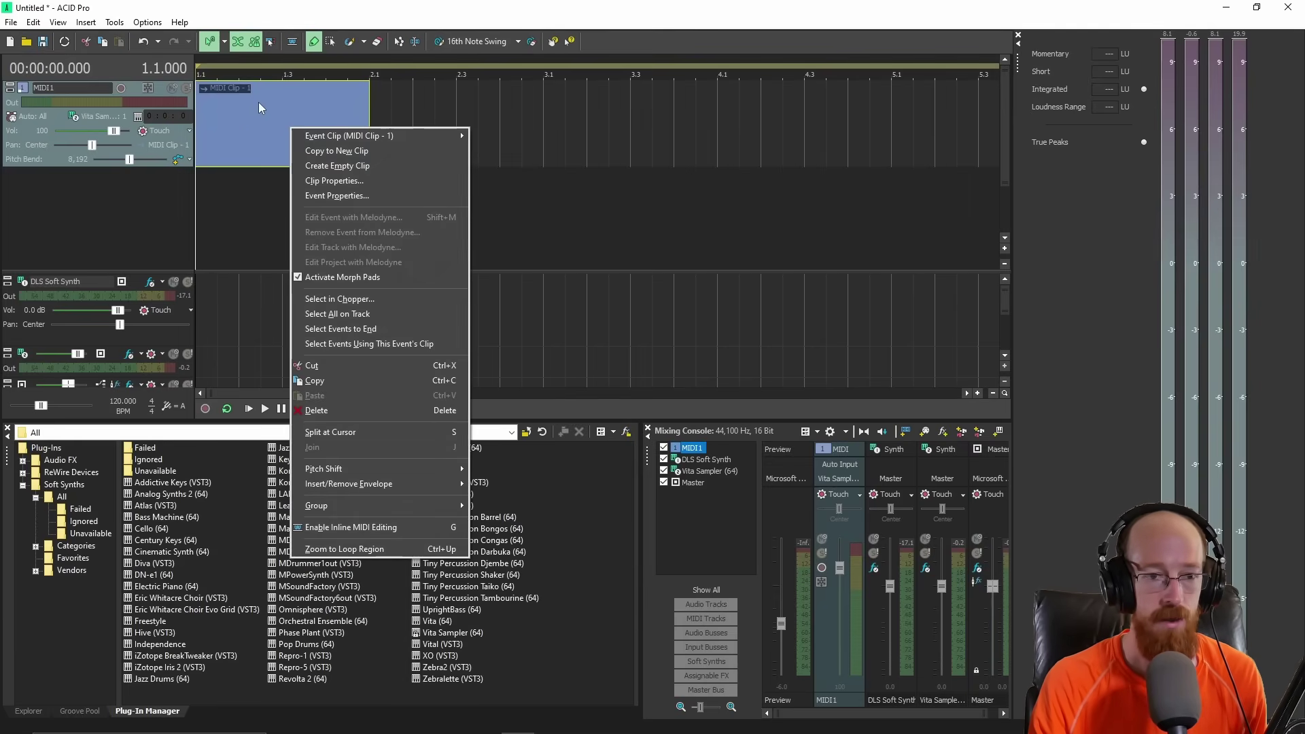
{"action": "left_click", "coordinate": [353, 183]}
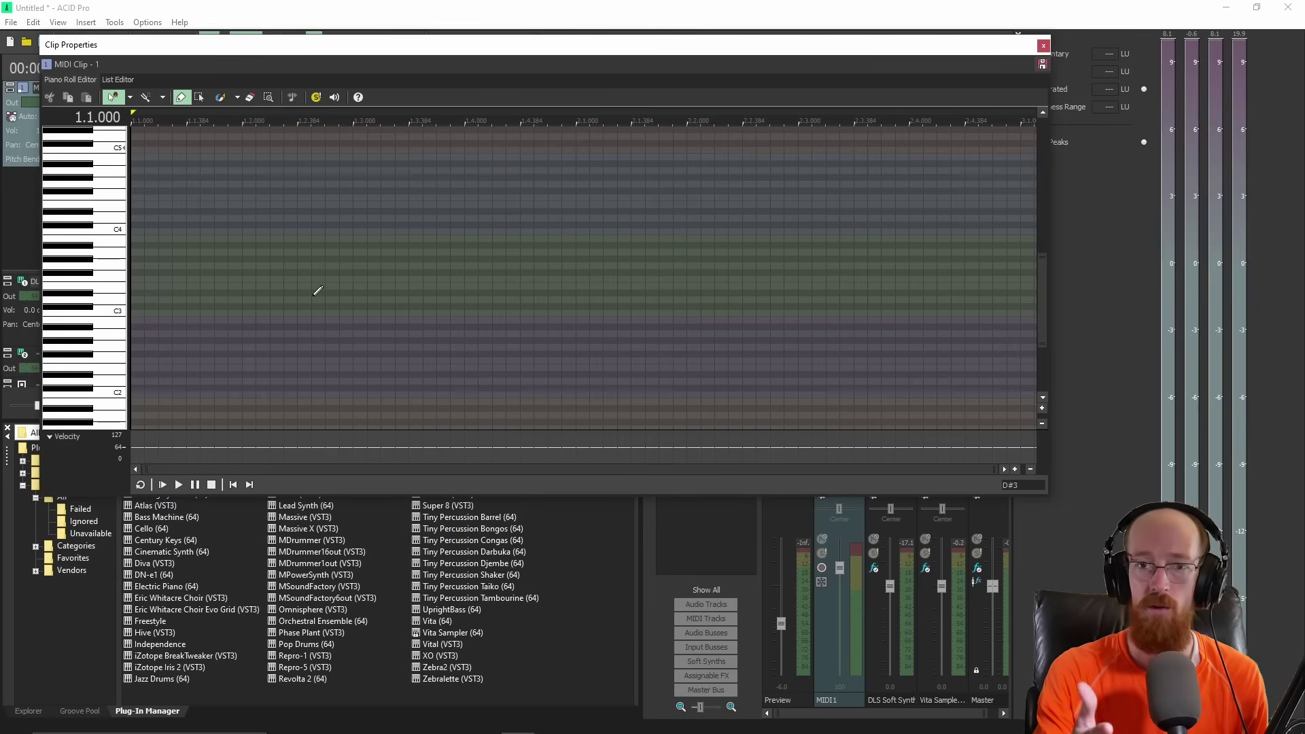
{"action": "left_click_drag", "start_coordinate": [214, 244], "coordinate": [395, 245]}
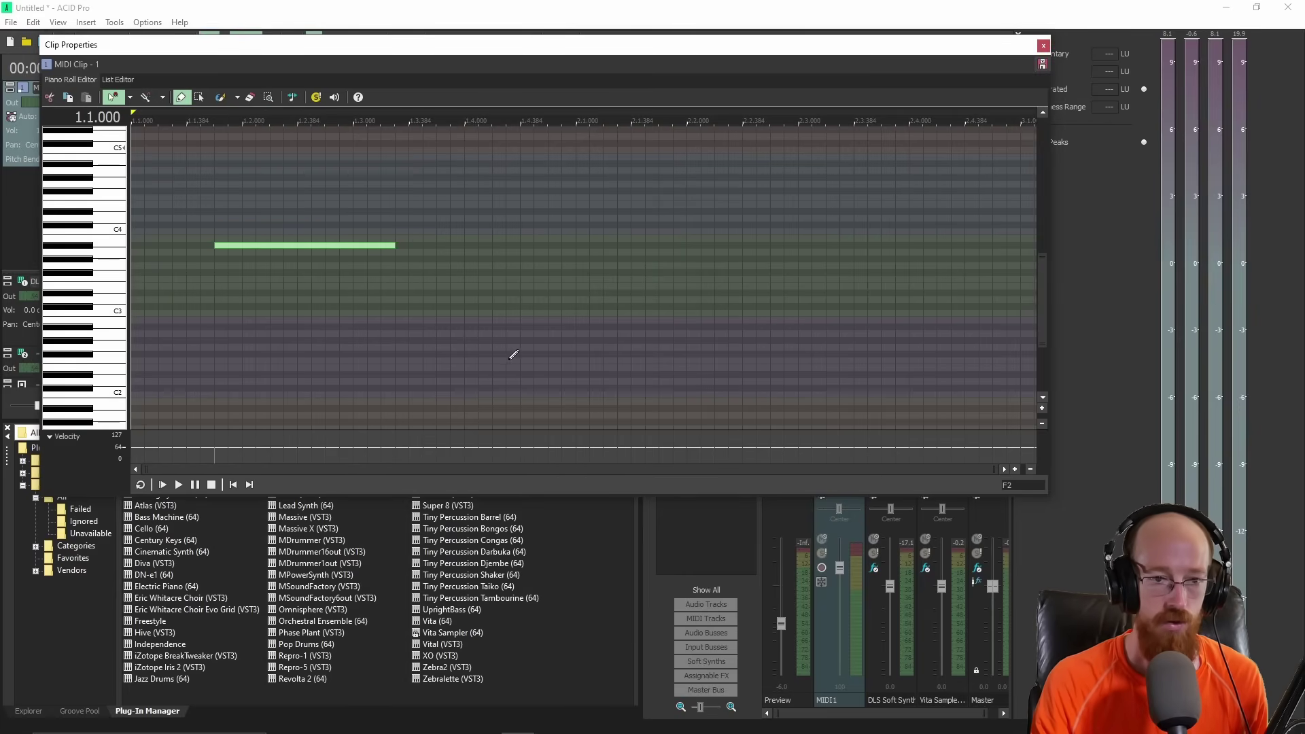
{"action": "key", "text": "ctrl+z"}
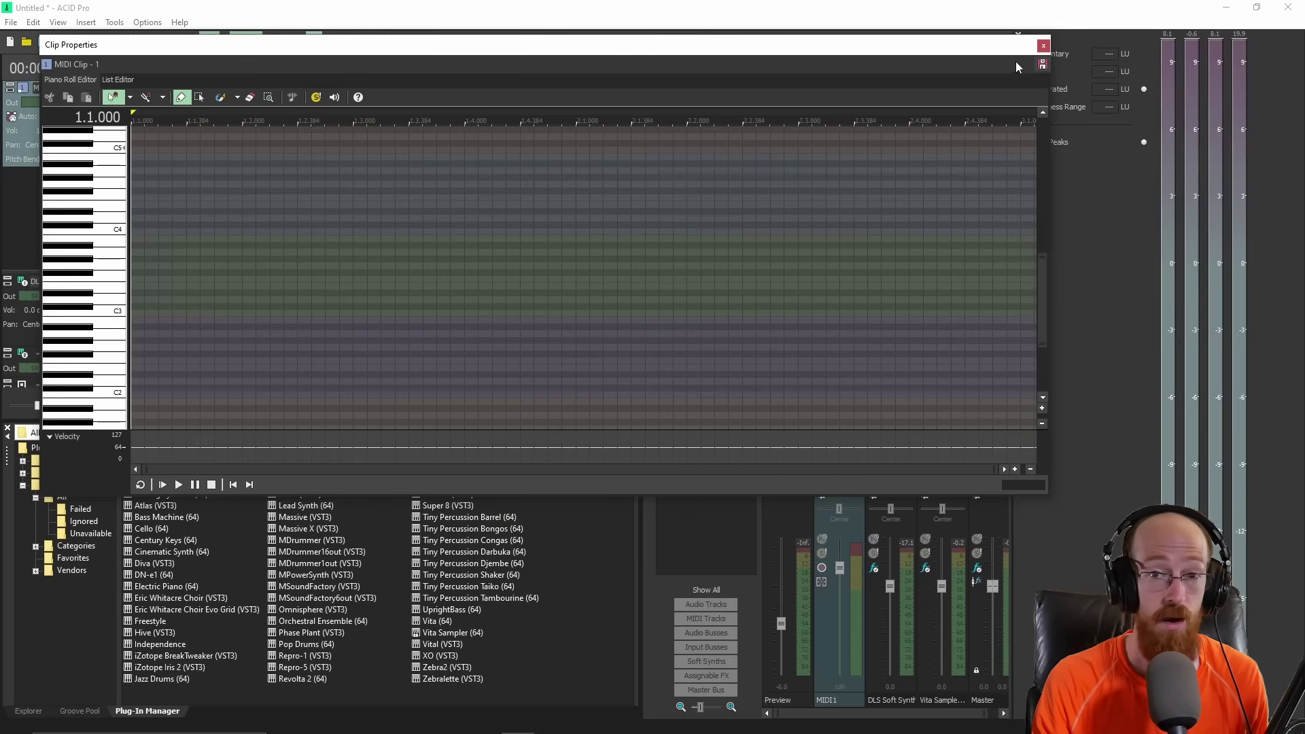
{"action": "left_click", "coordinate": [1043, 47]}
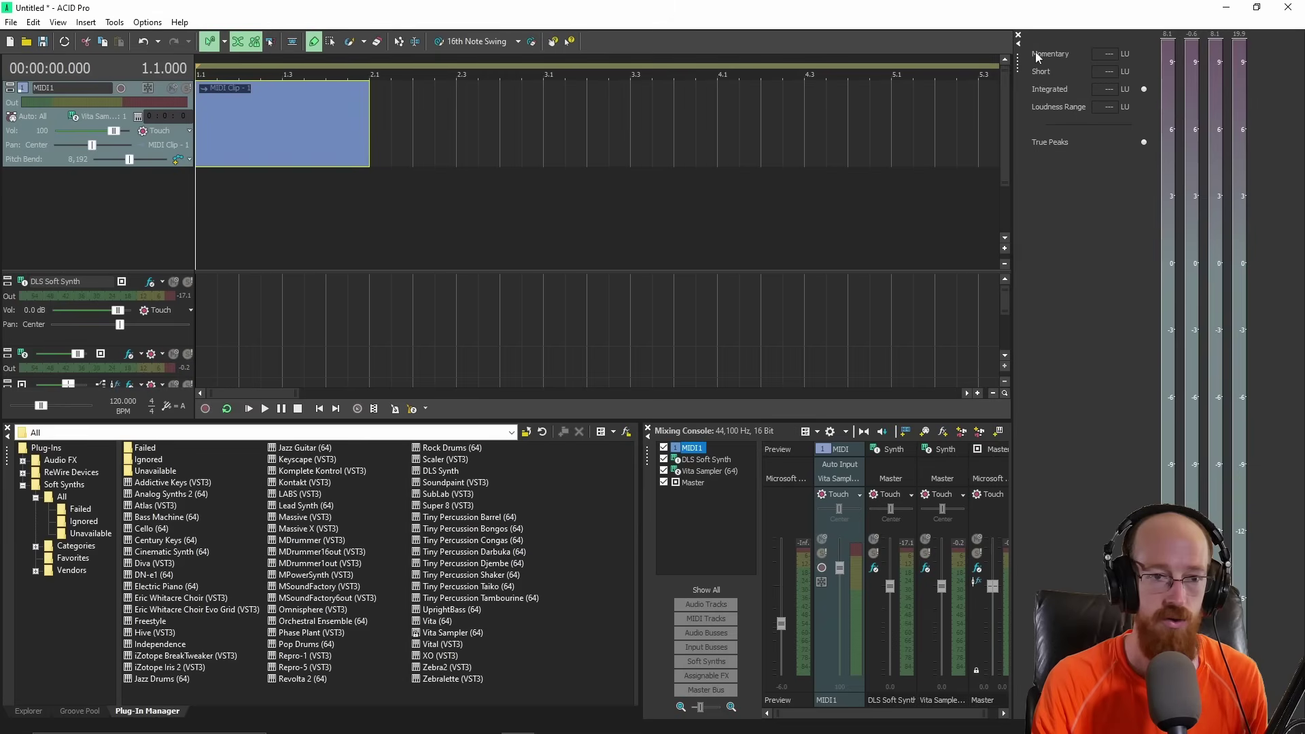
Turn inline MIDI editing back on so the clip's notes can be edited directly on the timeline
{"action": "right_click", "coordinate": [293, 133]}
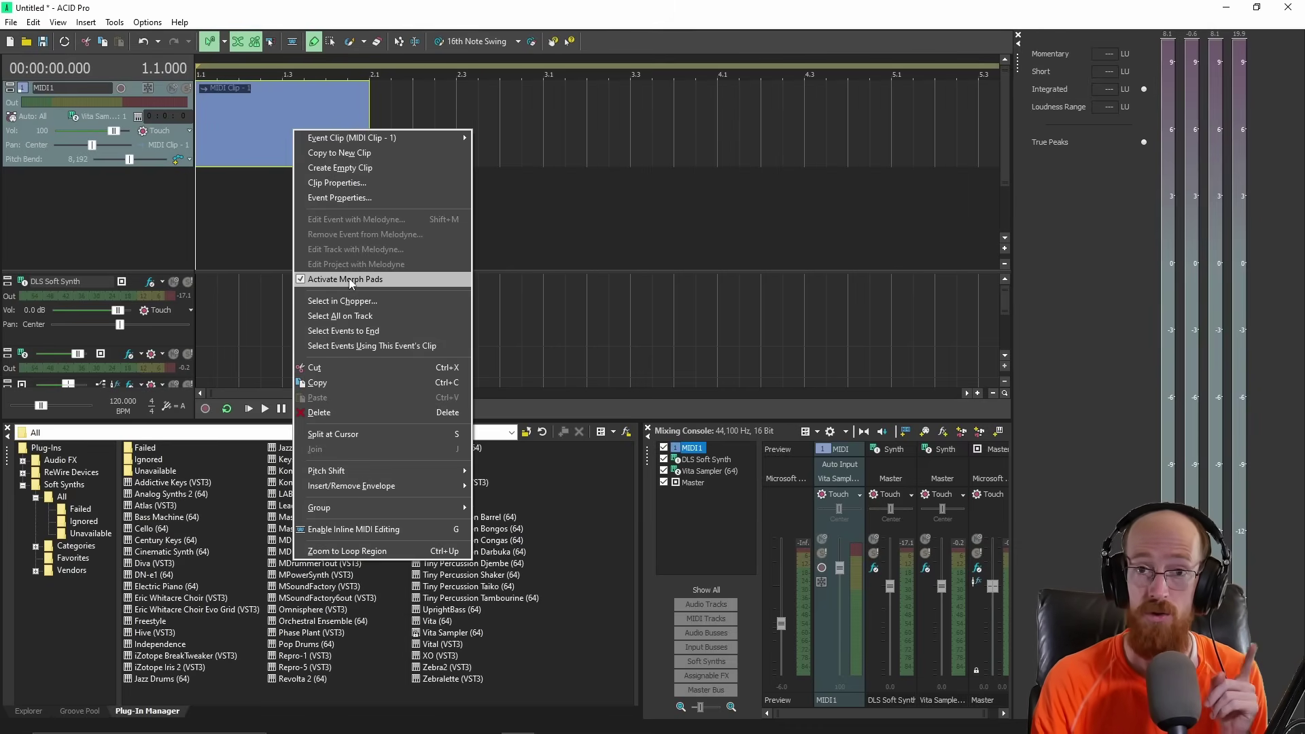
{"action": "right_click", "coordinate": [262, 129]}
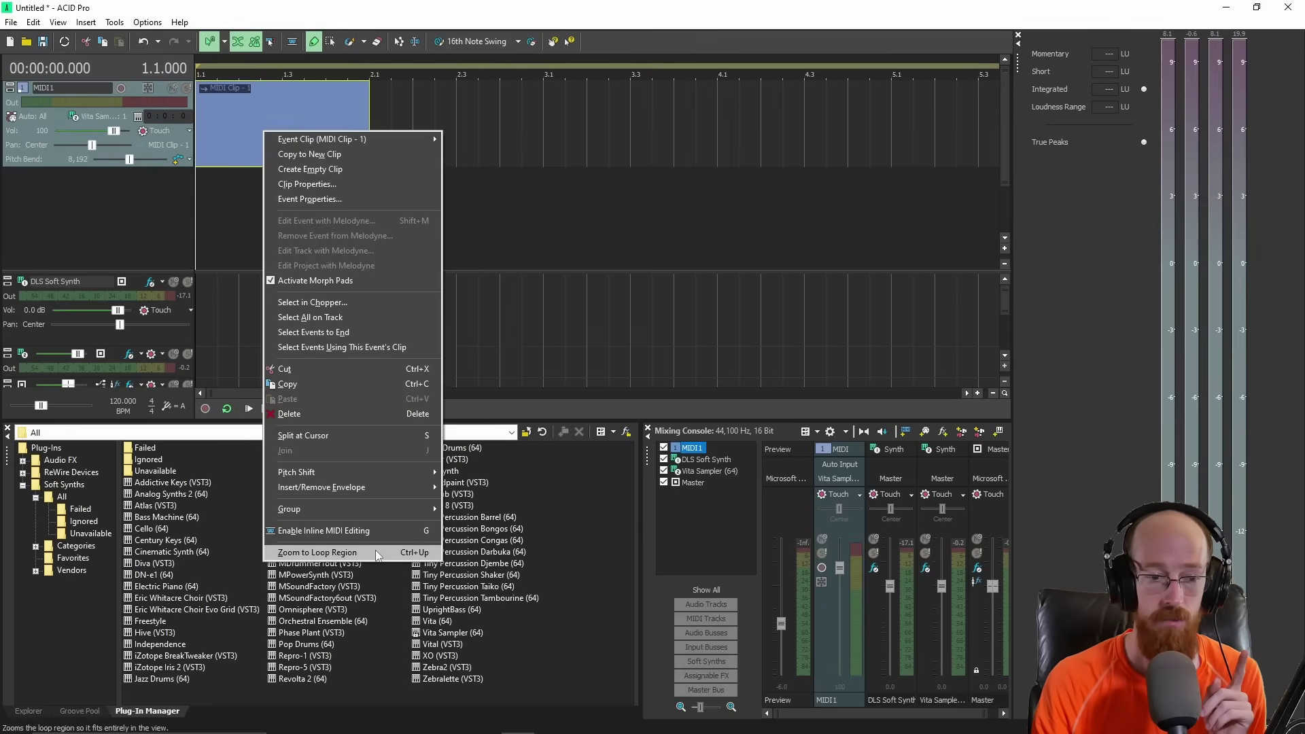
{"action": "left_click", "coordinate": [345, 531]}
{"action": "right_click", "coordinate": [324, 147]}
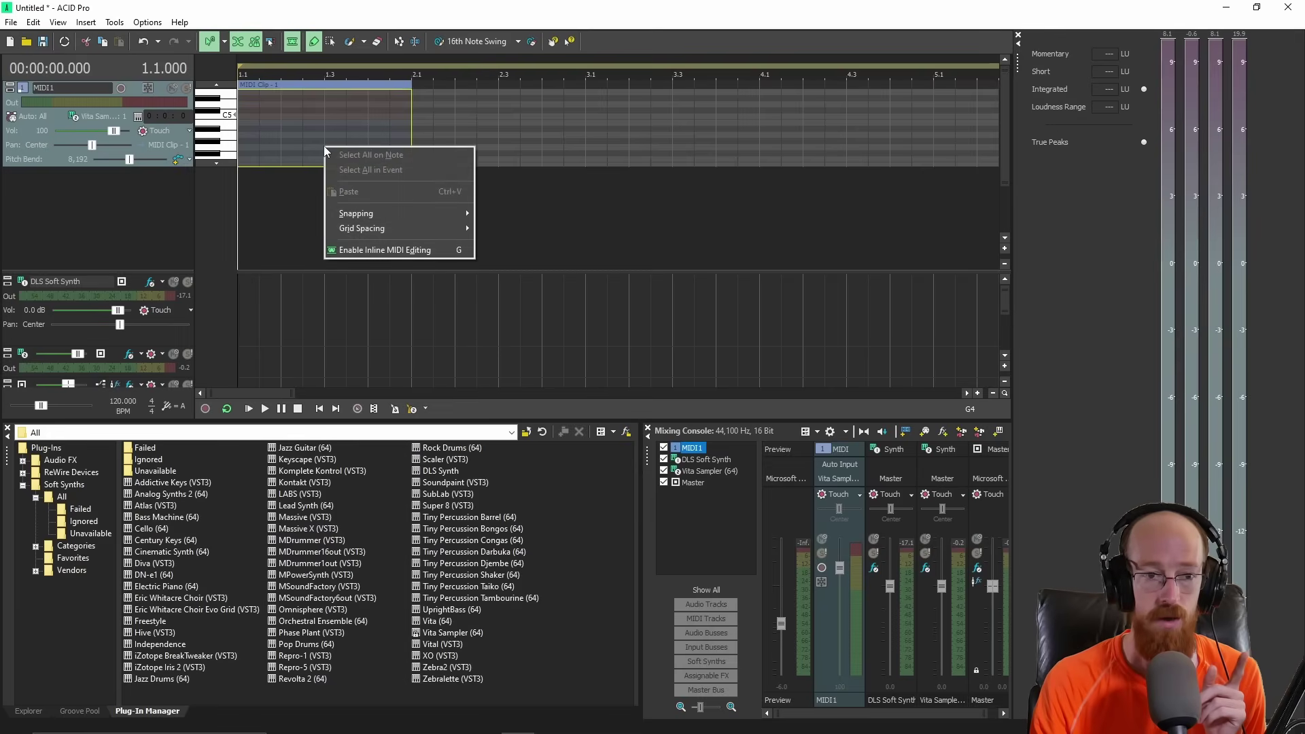
{"action": "left_click", "coordinate": [401, 250]}
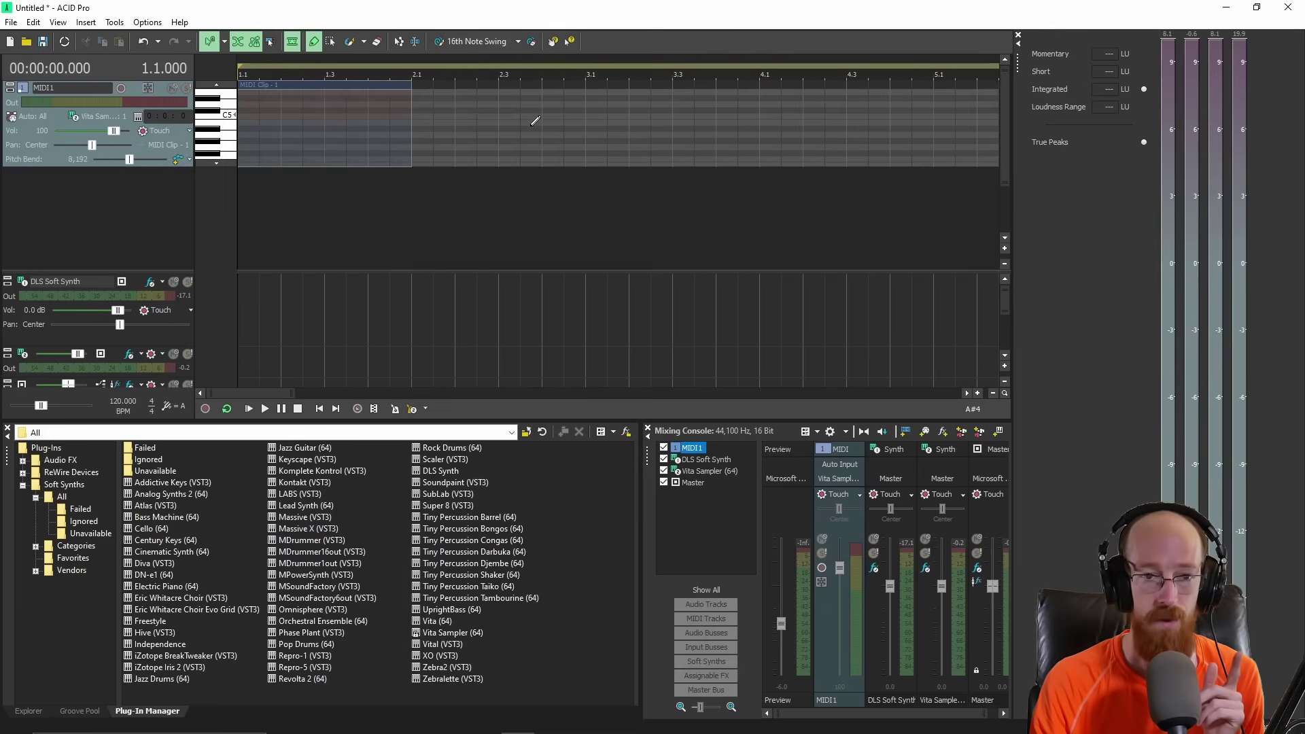
Turn inline MIDI editing off and back on for the MIDI1 clip
{"action": "right_click", "coordinate": [530, 125]}
{"action": "right_click", "coordinate": [496, 194]}
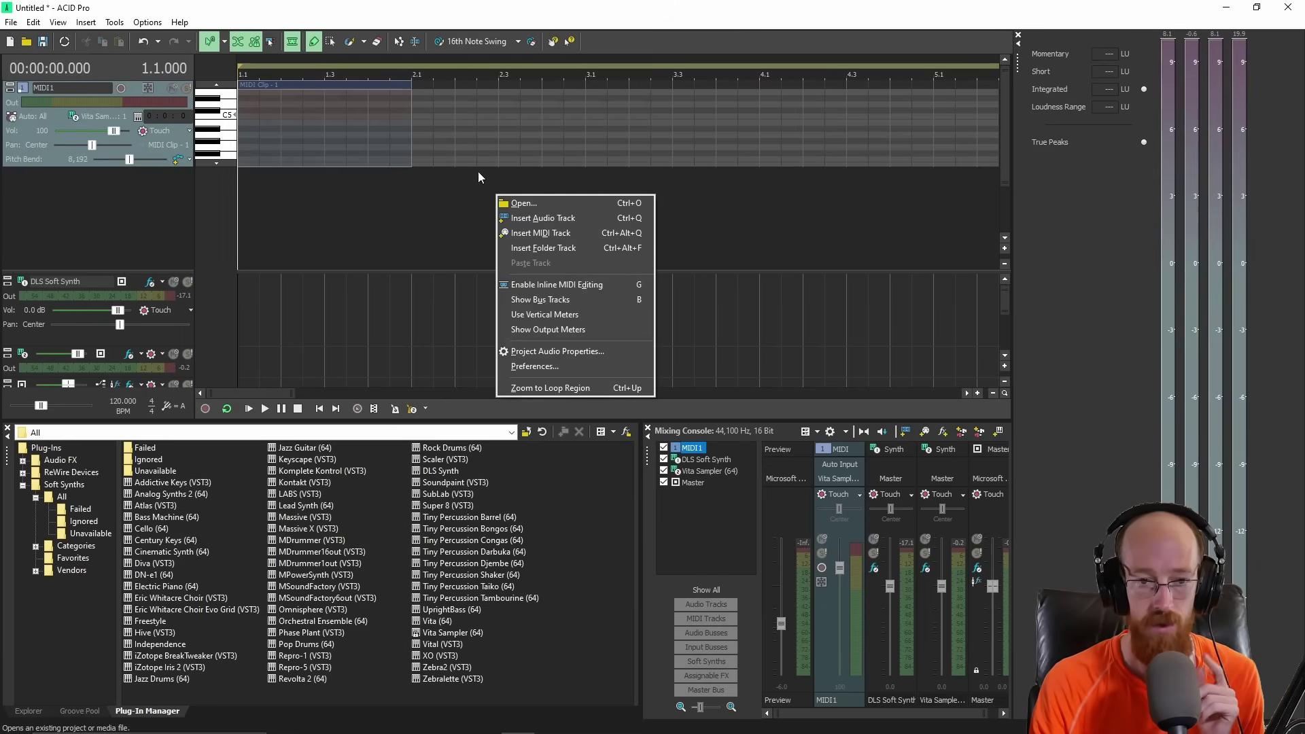
{"action": "left_click", "coordinate": [356, 157]}
{"action": "right_click", "coordinate": [356, 156]}
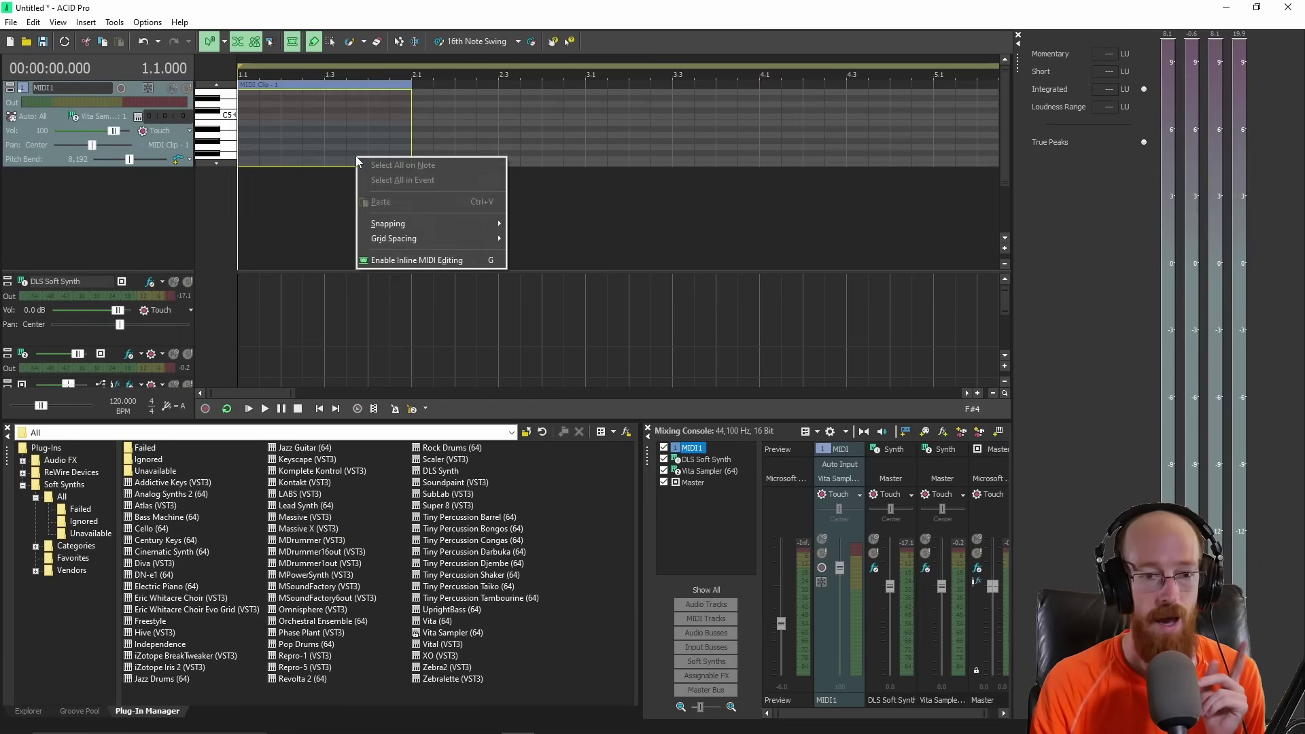
{"action": "left_click", "coordinate": [414, 260]}
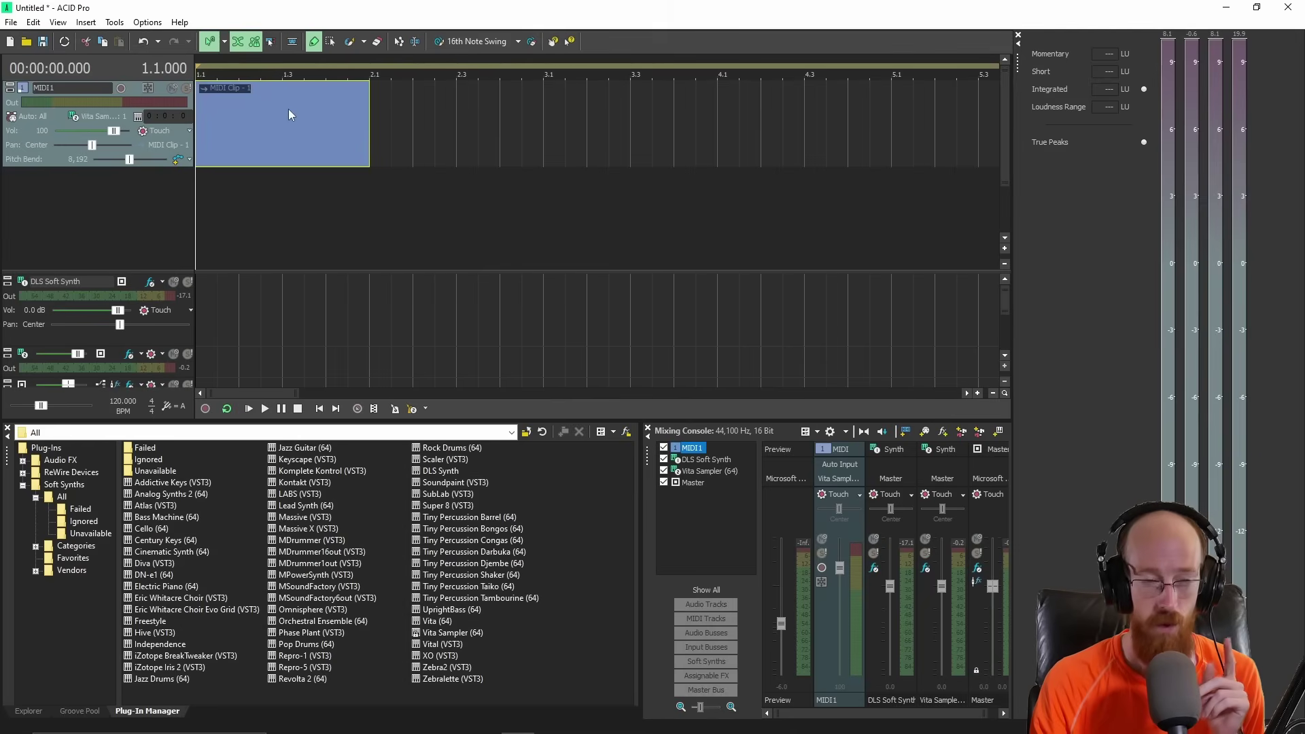
{"action": "right_click", "coordinate": [328, 136]}
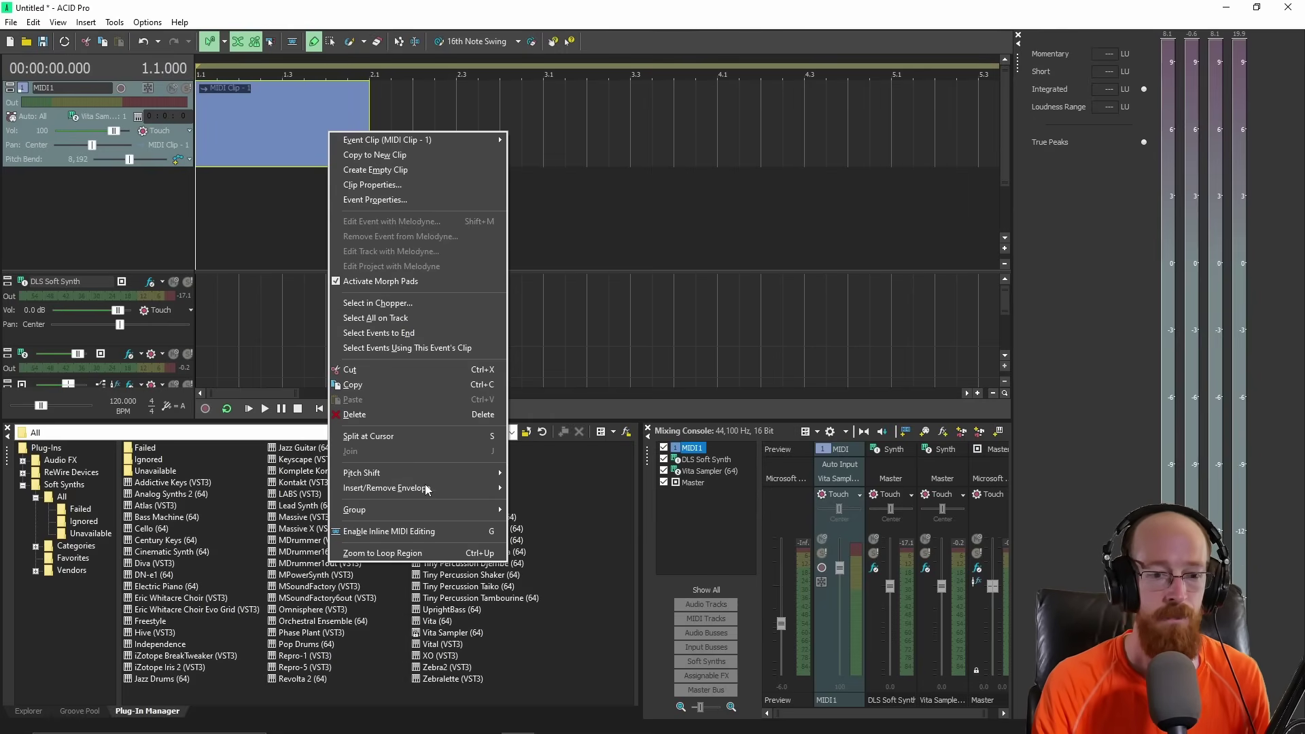
{"action": "left_click", "coordinate": [411, 534]}
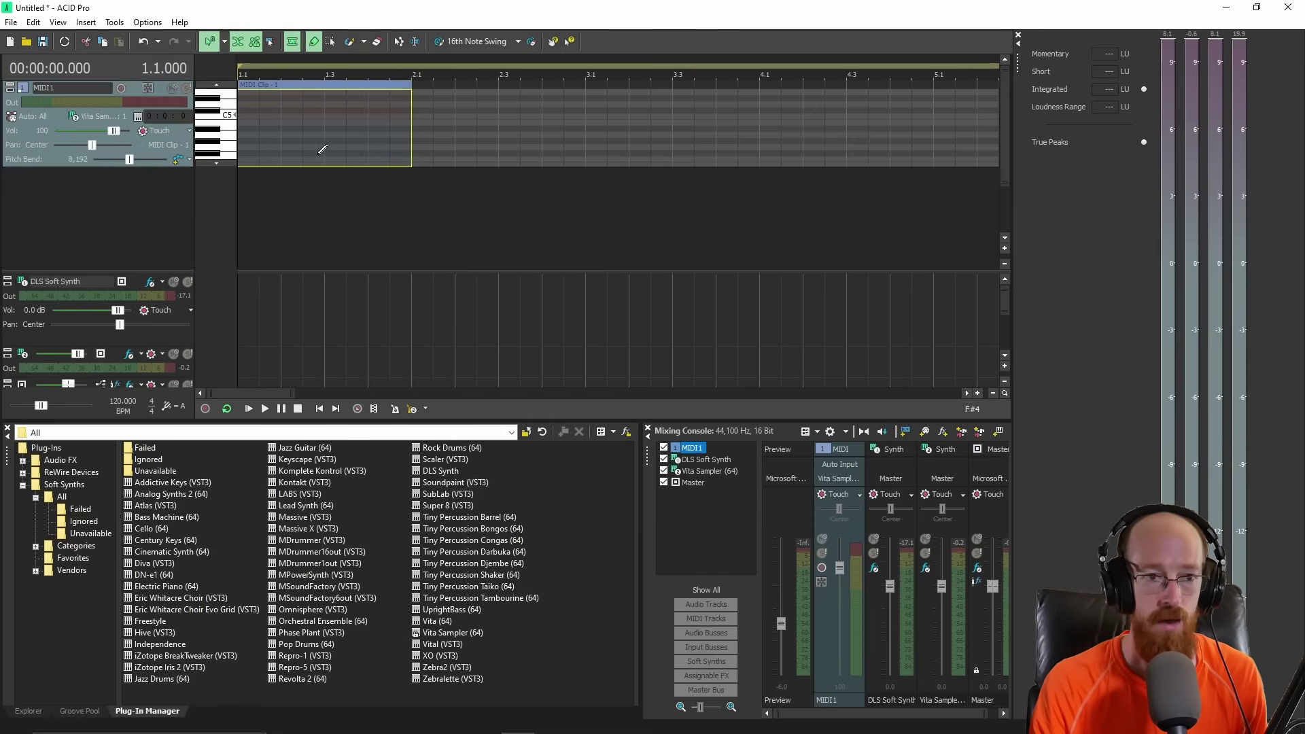
Make the MIDI1 track taller to show the keys around C4 and C5, and bring the clip into view from 1.1
{"action": "left_click_drag", "start_coordinate": [180, 167], "coordinate": [180, 265]}
{"action": "scroll", "coordinate": [306, 167], "scroll_direction": "up", "scroll_amount": 1}
{"action": "scroll", "coordinate": [306, 167], "scroll_direction": "down", "scroll_amount": 8}
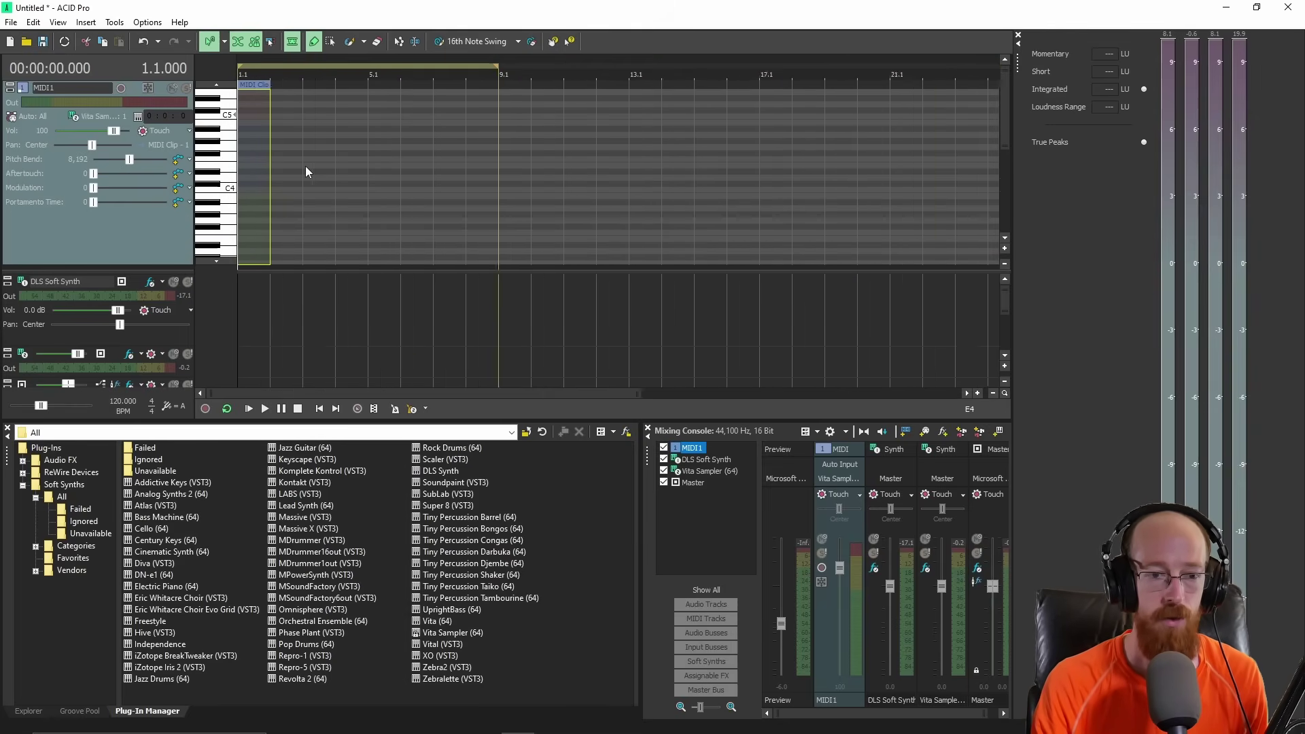
{"action": "scroll", "coordinate": [306, 167], "scroll_direction": "up", "scroll_amount": 4}
{"action": "scroll", "coordinate": [306, 168], "scroll_direction": "up", "scroll_amount": 2}
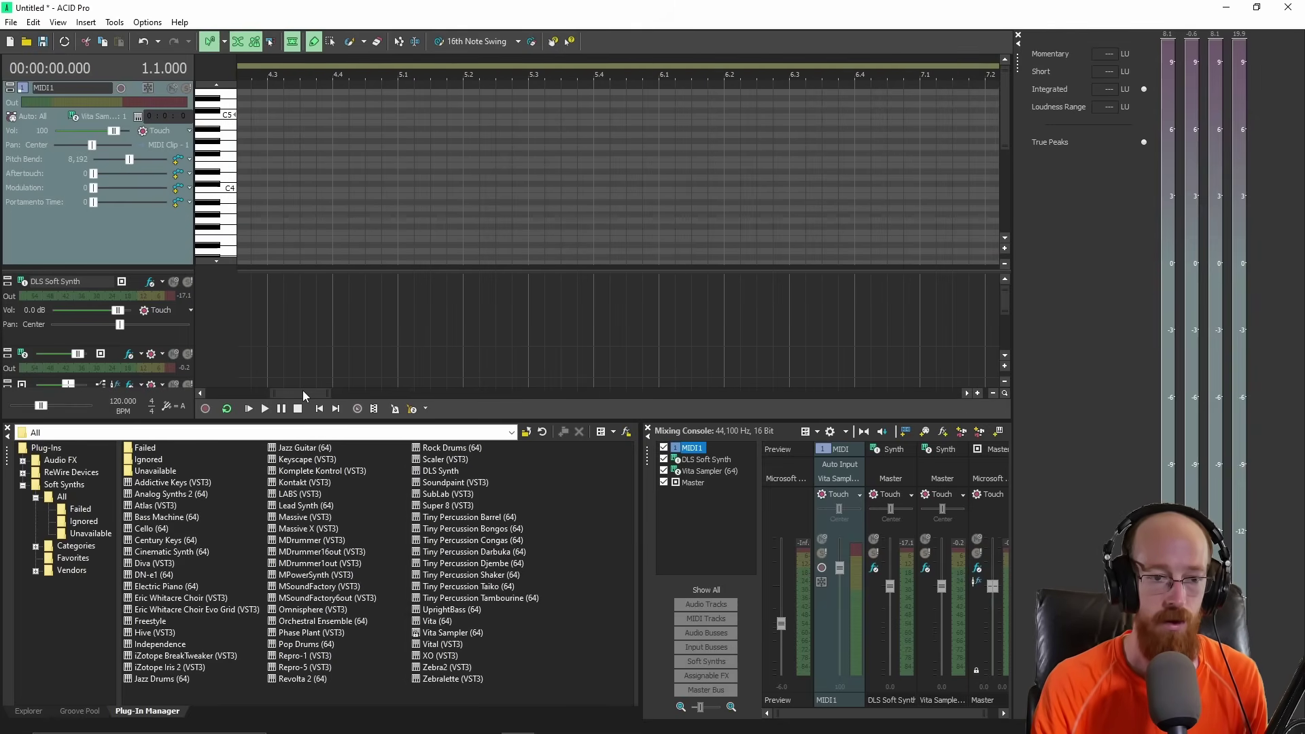
{"action": "left_click_drag", "start_coordinate": [303, 392], "coordinate": [226, 393]}
{"action": "scroll", "coordinate": [347, 202], "scroll_direction": "down", "scroll_amount": 5}
{"action": "scroll", "coordinate": [347, 202], "scroll_direction": "up", "scroll_amount": 3}
{"action": "key", "text": "alt"}
{"action": "left_click", "coordinate": [346, 201]}
{"action": "scroll", "coordinate": [346, 200], "scroll_direction": "right", "scroll_amount": 3}
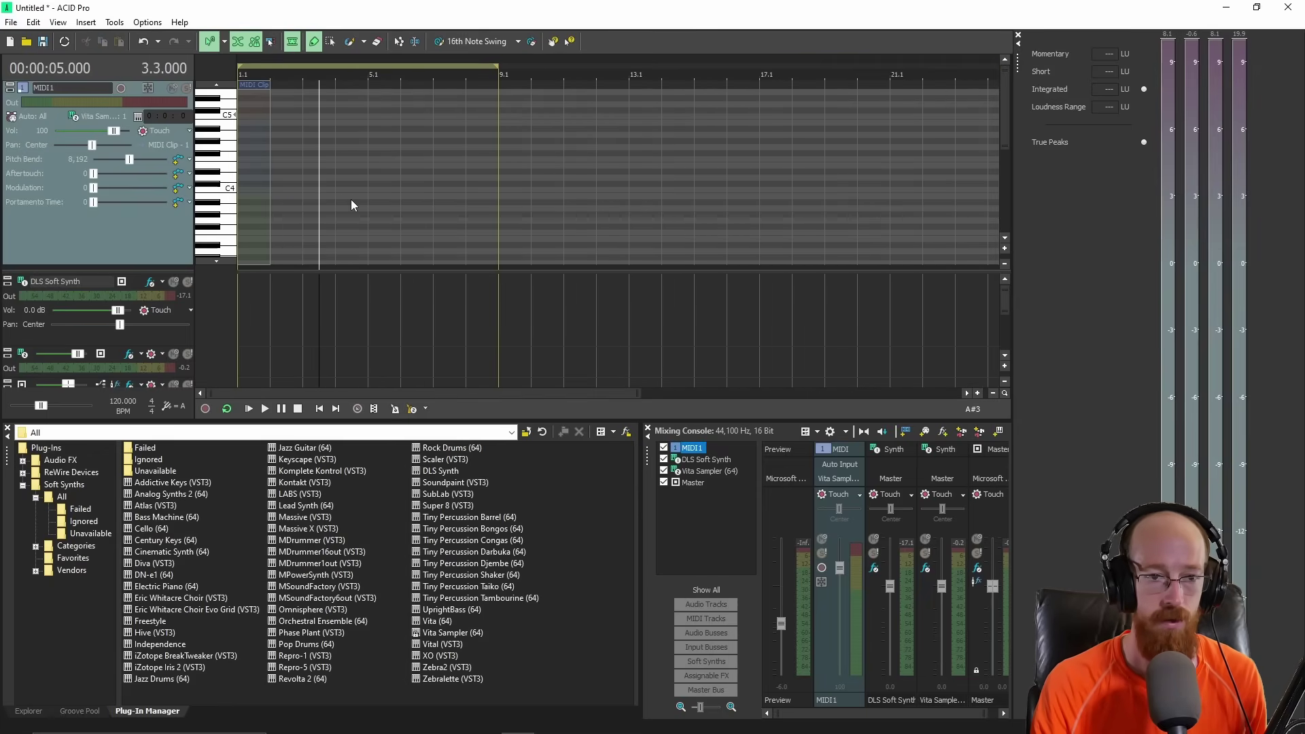
{"action": "scroll", "coordinate": [339, 202], "scroll_direction": "down", "scroll_amount": 1}
{"action": "left_click_drag", "start_coordinate": [360, 394], "coordinate": [262, 389]}
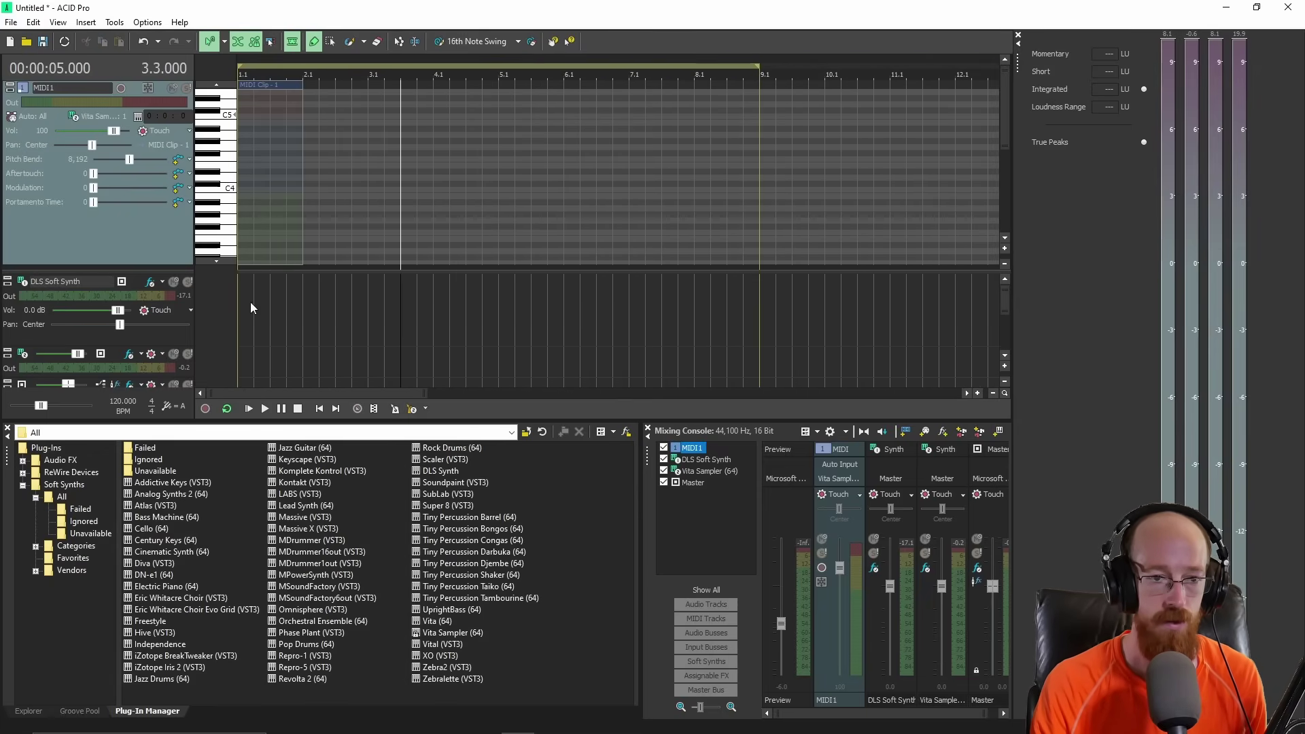
{"action": "left_click", "coordinate": [260, 119]}
{"action": "scroll", "coordinate": [263, 132], "scroll_direction": "up", "scroll_amount": 3}
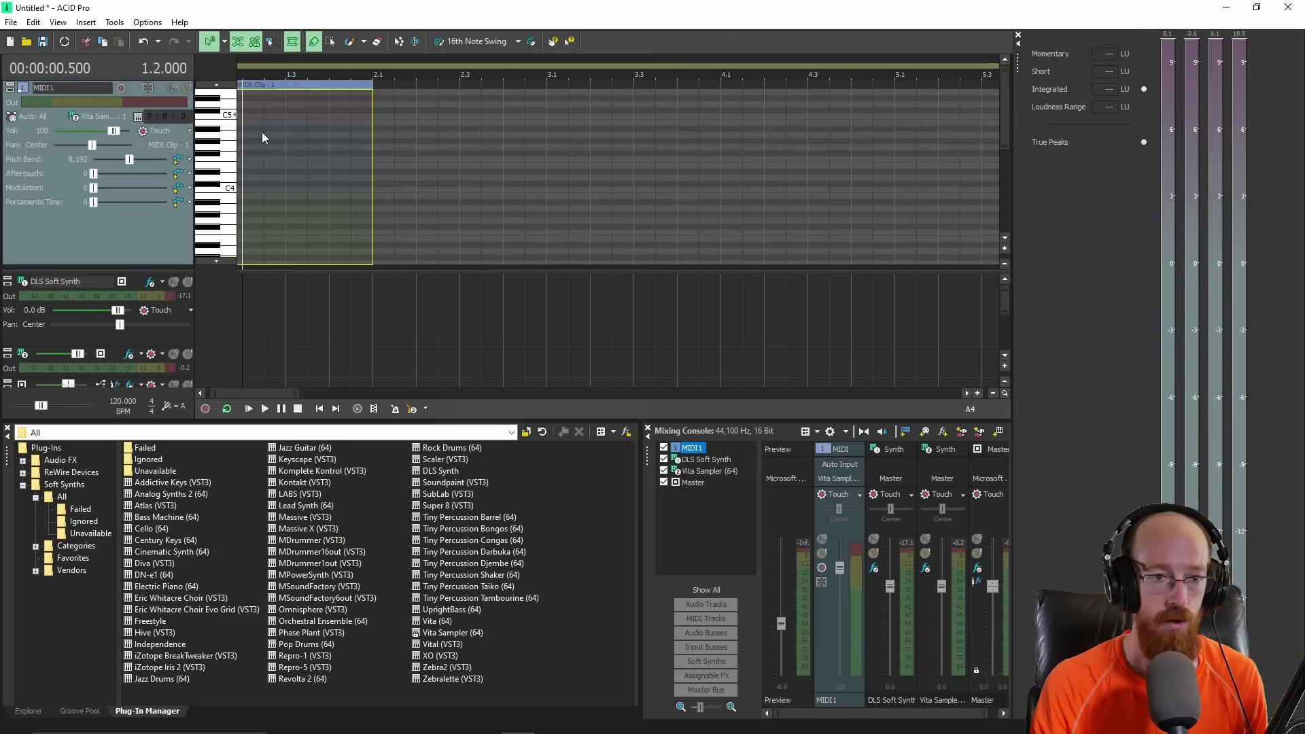
{"action": "left_click_drag", "start_coordinate": [262, 391], "coordinate": [226, 392]}
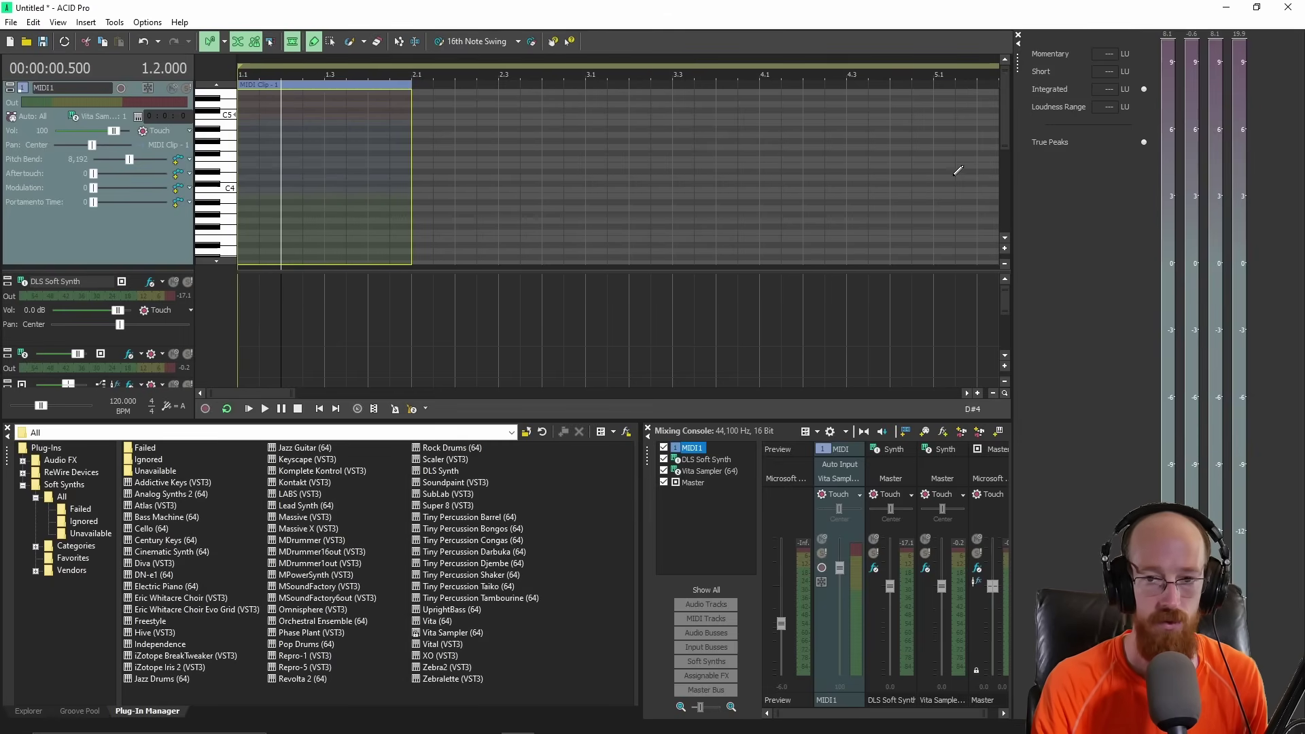
Check the MIDI1 track's output synth and fill the clip's C5 row with back-to-back notes from 1.1 to 2.1
{"action": "left_click", "coordinate": [98, 115]}
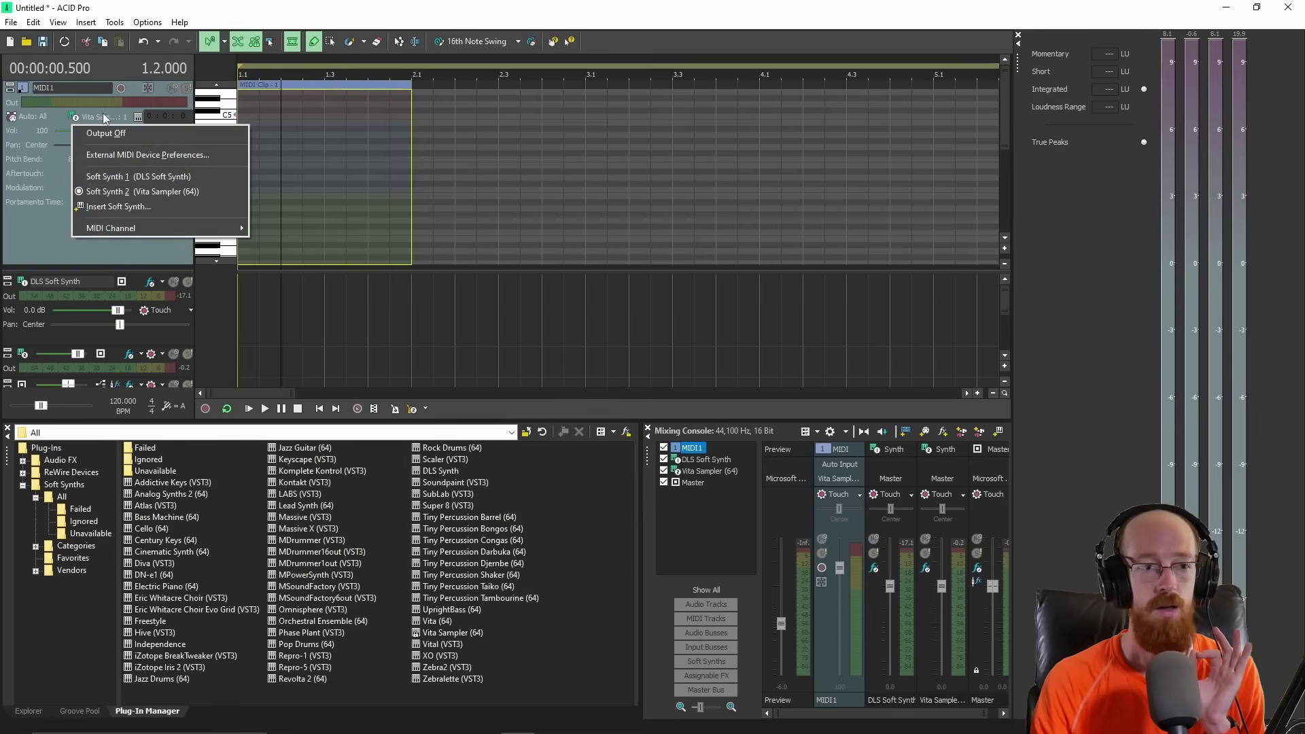
{"action": "left_click", "coordinate": [221, 71]}
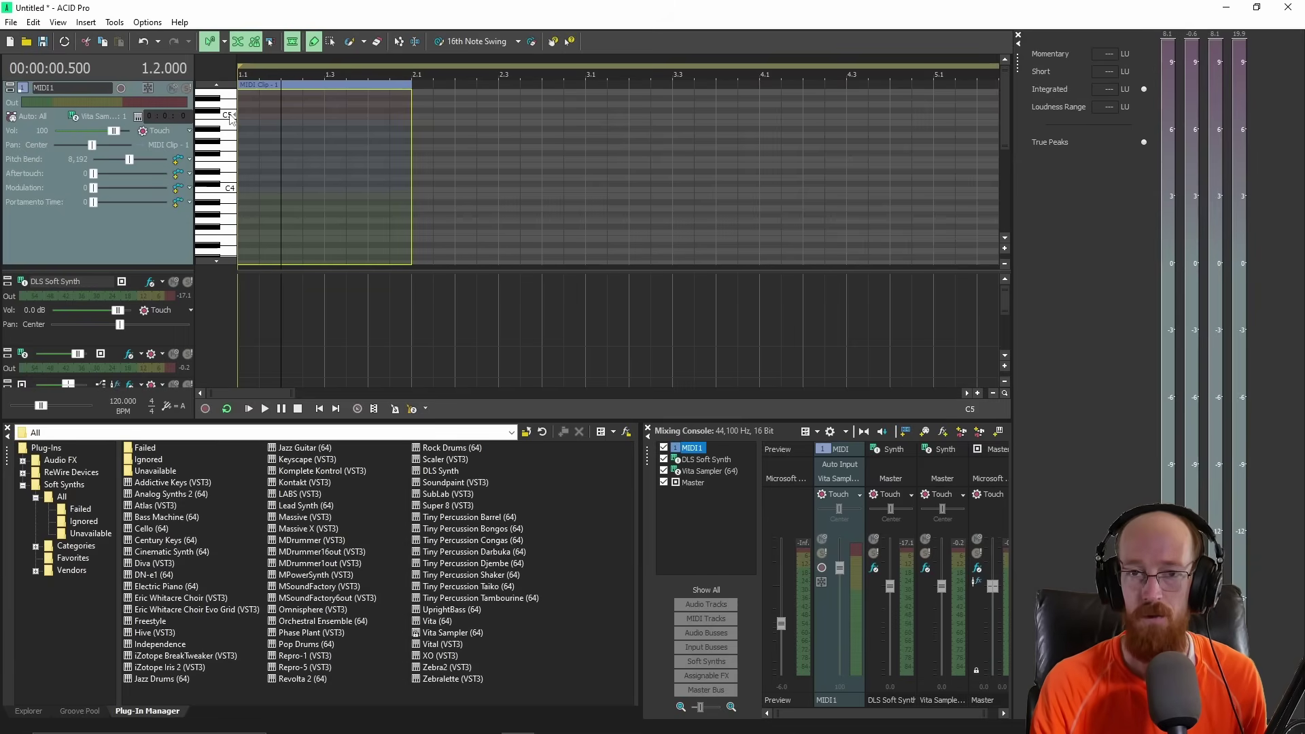
{"action": "left_click", "coordinate": [230, 152]}
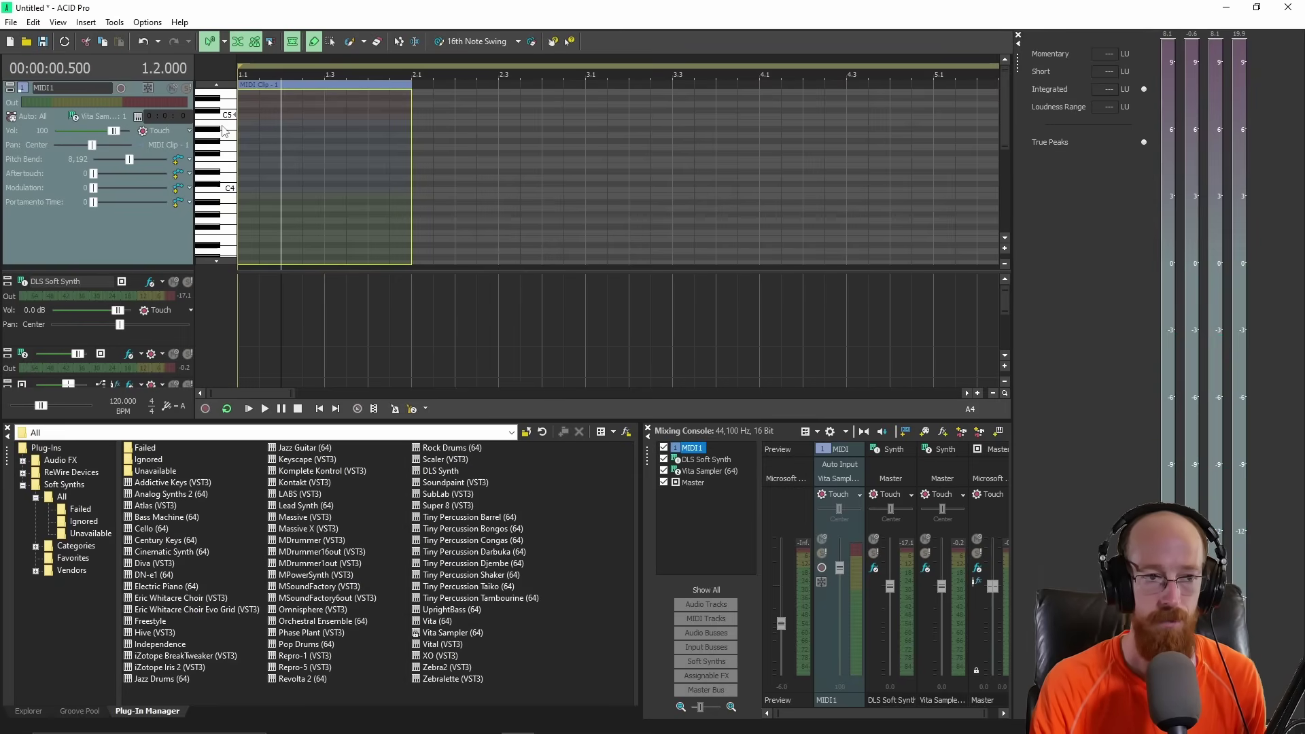
{"action": "left_click", "coordinate": [246, 115]}
{"action": "left_click_drag", "start_coordinate": [274, 112], "coordinate": [413, 110]}
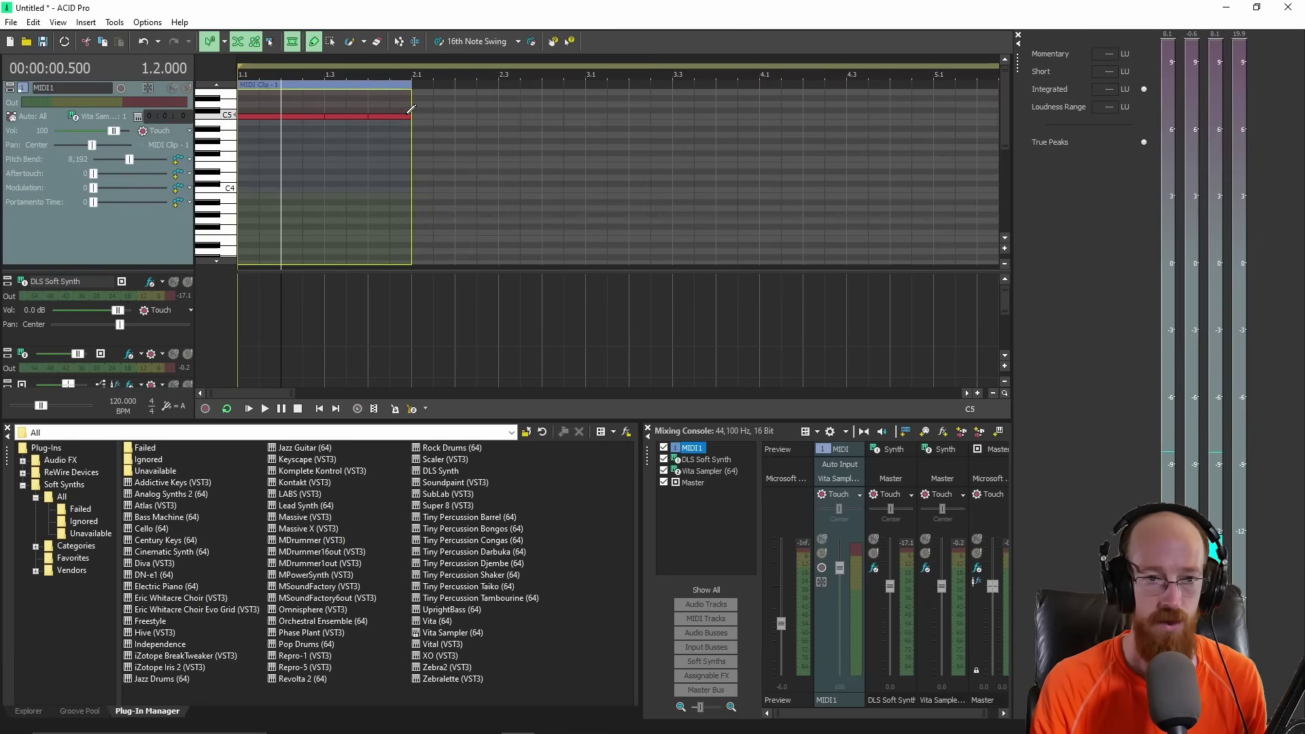
Audition keys above C5 and draw four off-beat F5 notes across the clip
{"action": "scroll", "coordinate": [272, 166], "scroll_direction": "up", "scroll_amount": 3}
{"action": "scroll", "coordinate": [228, 182], "scroll_direction": "up", "scroll_amount": 6}
{"action": "scroll", "coordinate": [226, 180], "scroll_direction": "up", "scroll_amount": 1}
{"action": "left_click", "coordinate": [223, 144]}
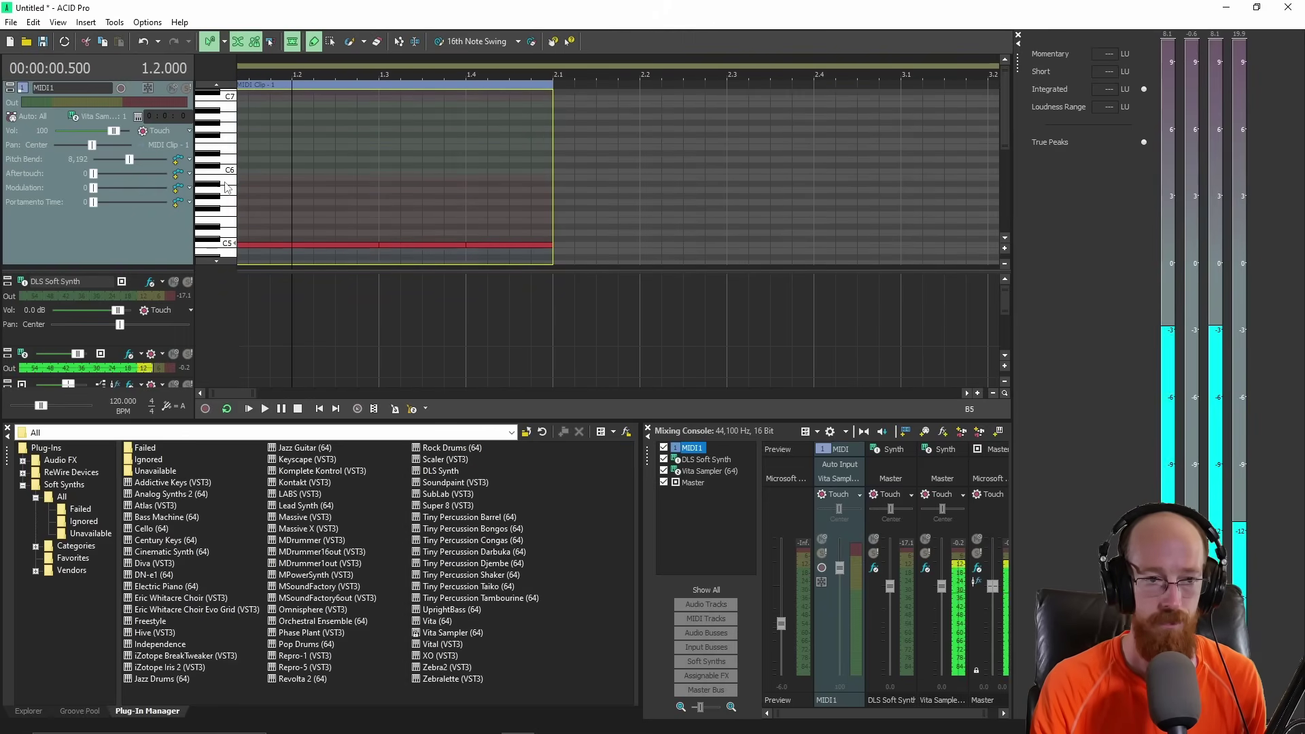
{"action": "left_click", "coordinate": [214, 204]}
{"action": "left_click", "coordinate": [213, 216]}
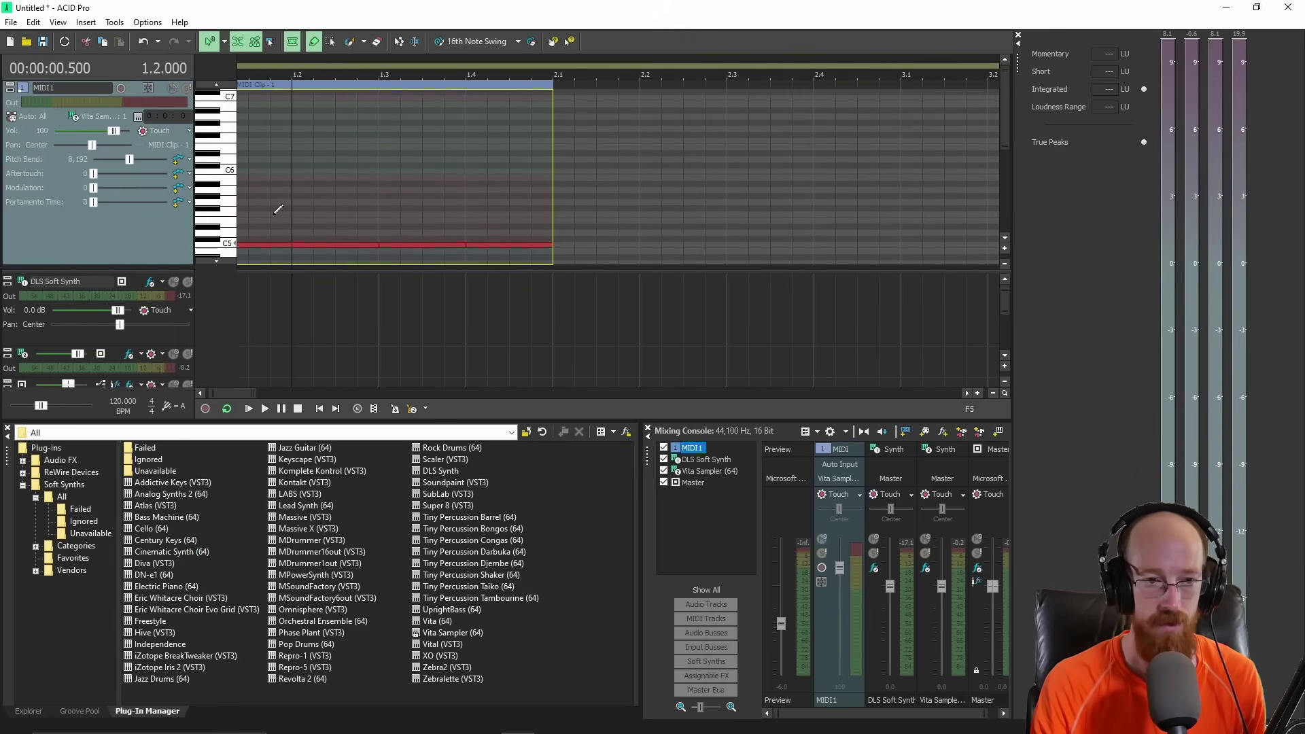
{"action": "scroll", "coordinate": [292, 209], "scroll_direction": "left", "scroll_amount": 1}
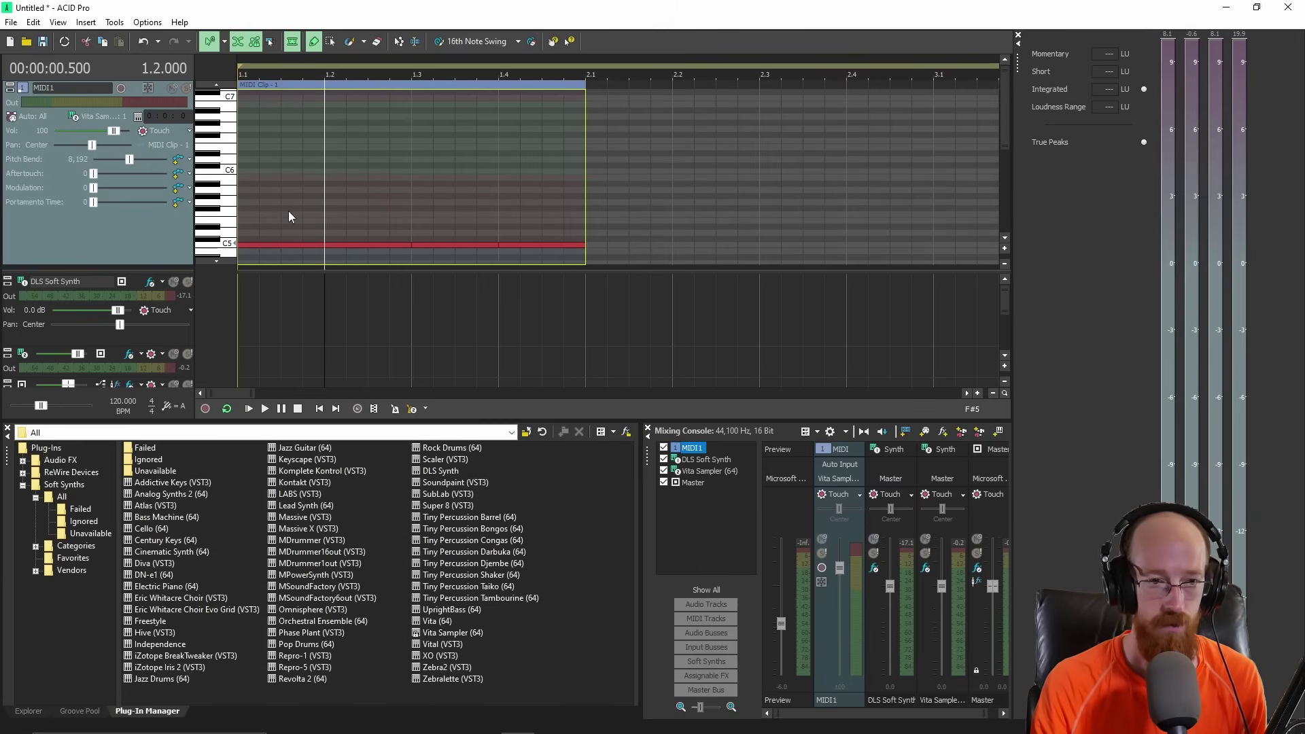
{"action": "left_click_drag", "start_coordinate": [283, 214], "coordinate": [582, 214]}
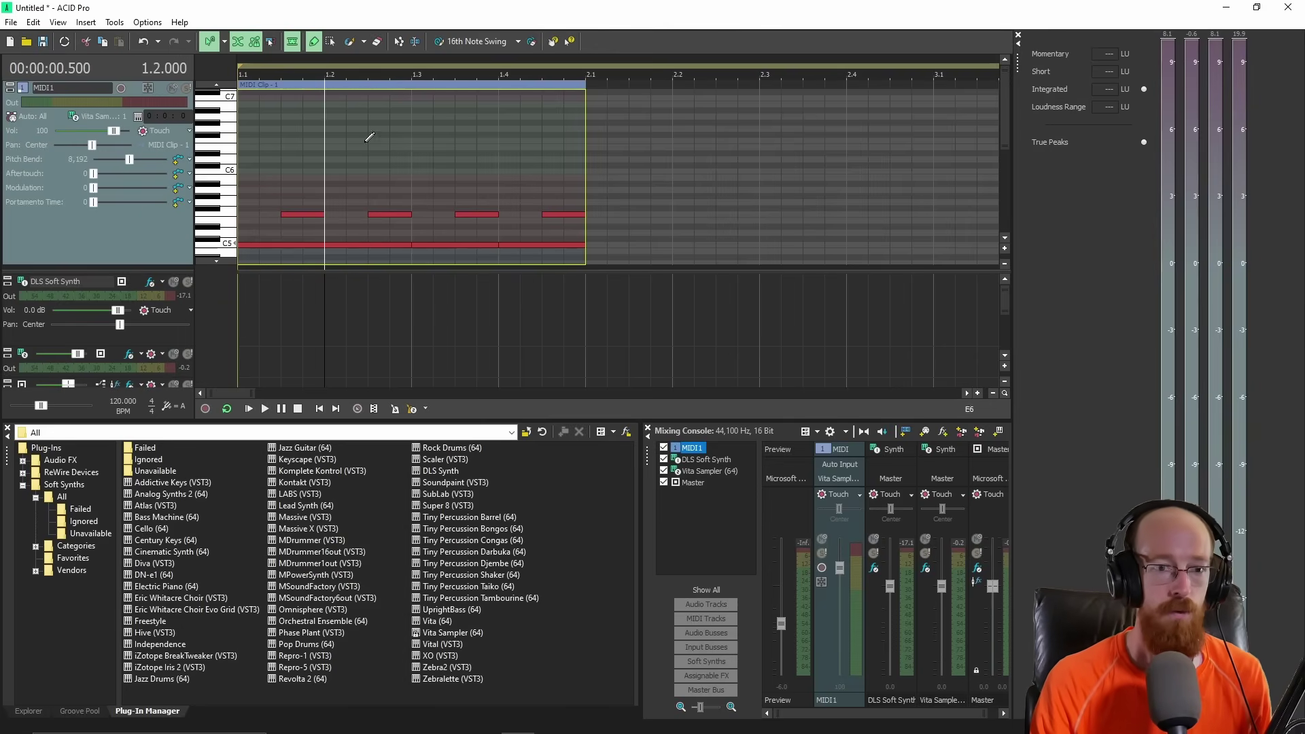
Set the loop region to span the clip from 1.1 to 2.1
{"action": "right_click", "coordinate": [363, 67]}
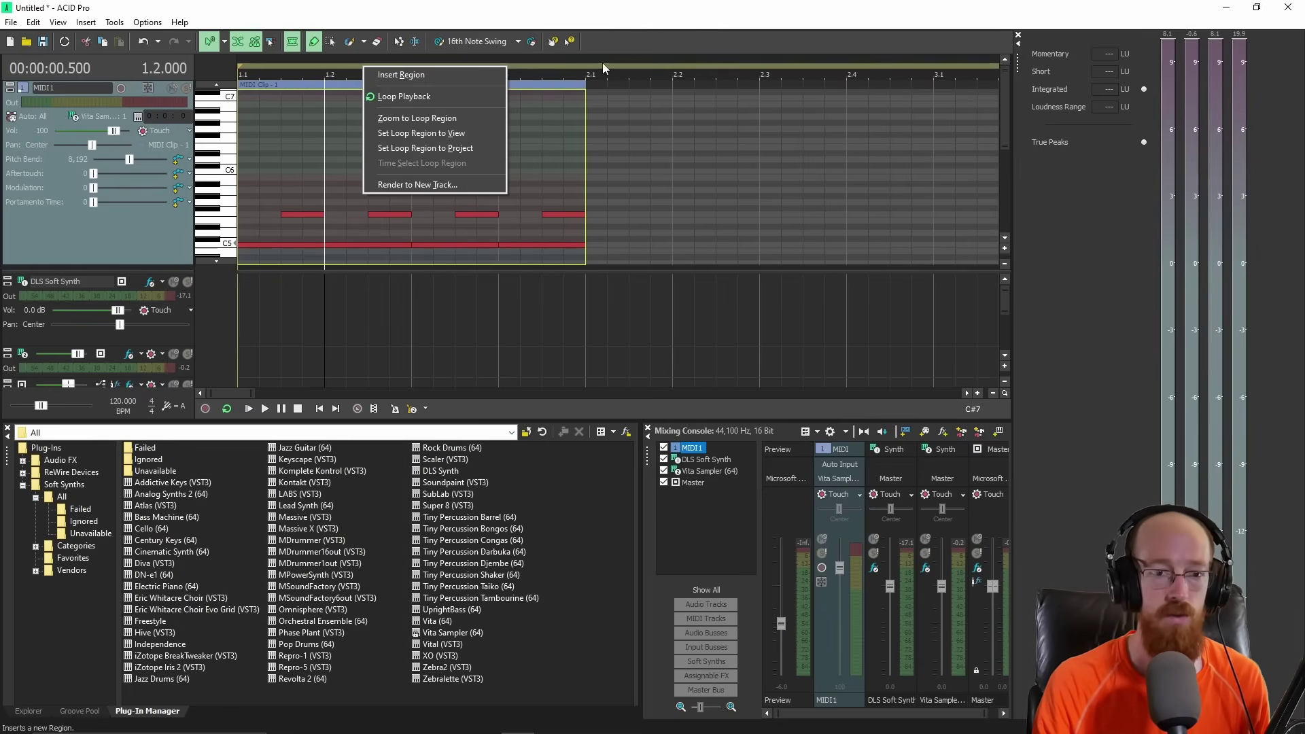
{"action": "left_click", "coordinate": [442, 122]}
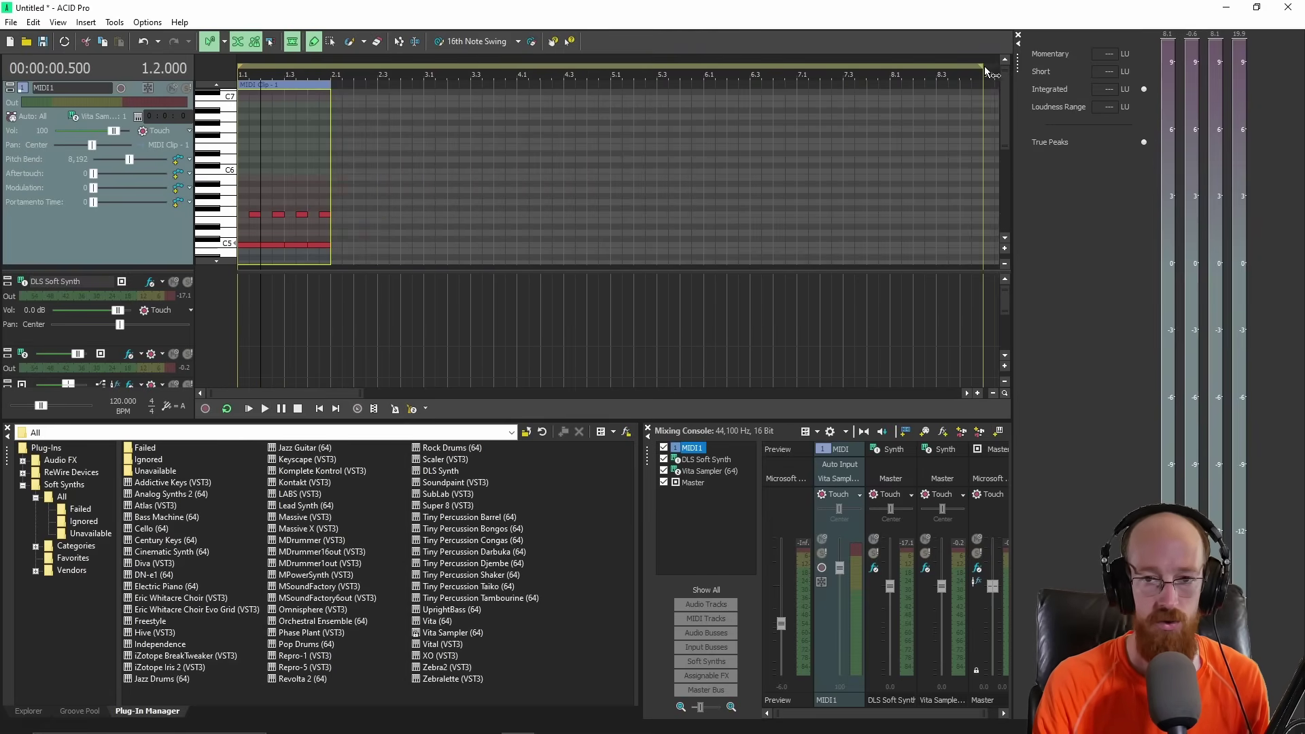
{"action": "left_click_drag", "start_coordinate": [365, 395], "coordinate": [262, 394]}
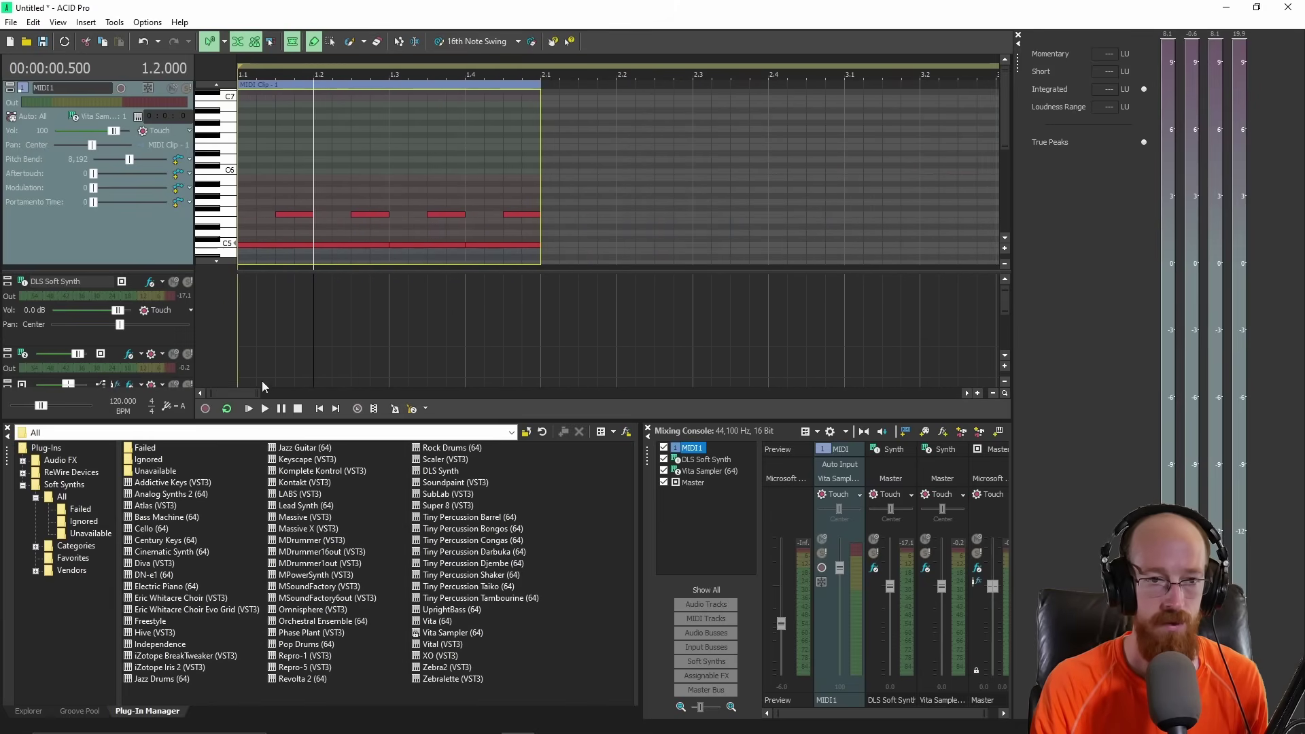
{"action": "right_click", "coordinate": [371, 73]}
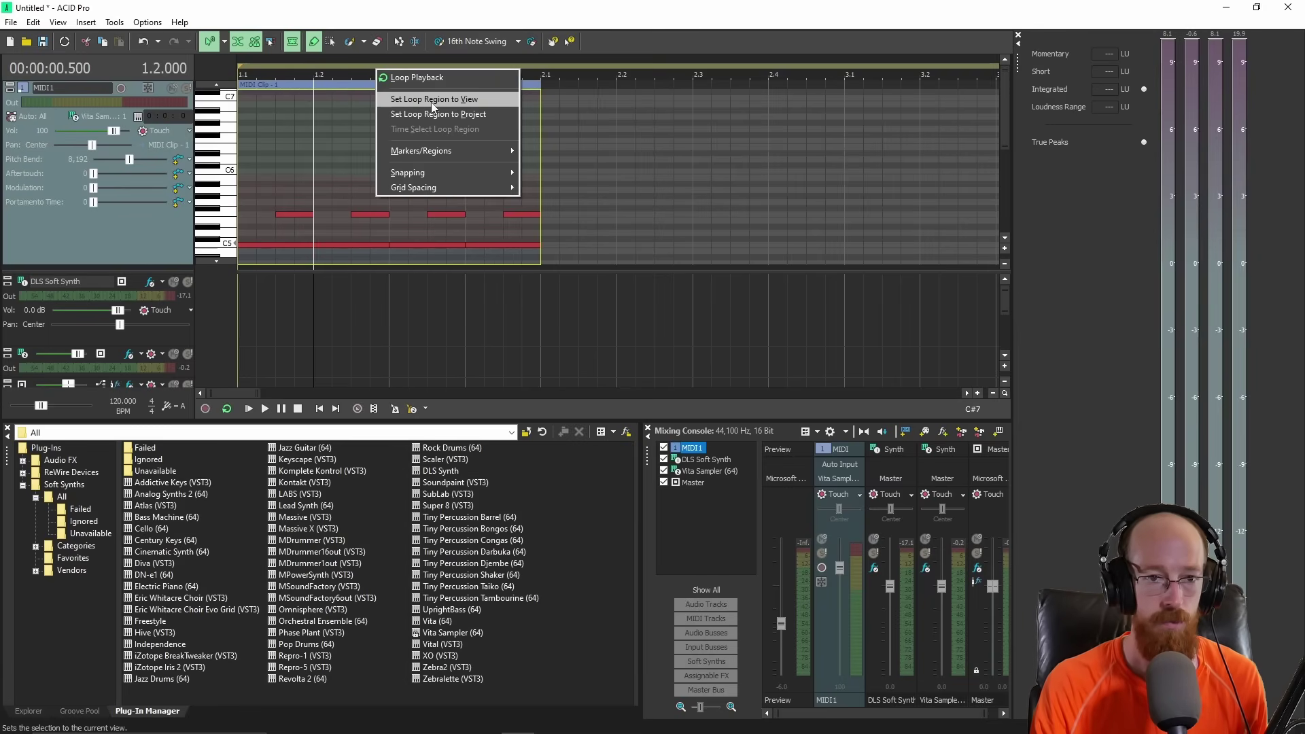
{"action": "left_click", "coordinate": [451, 102]}
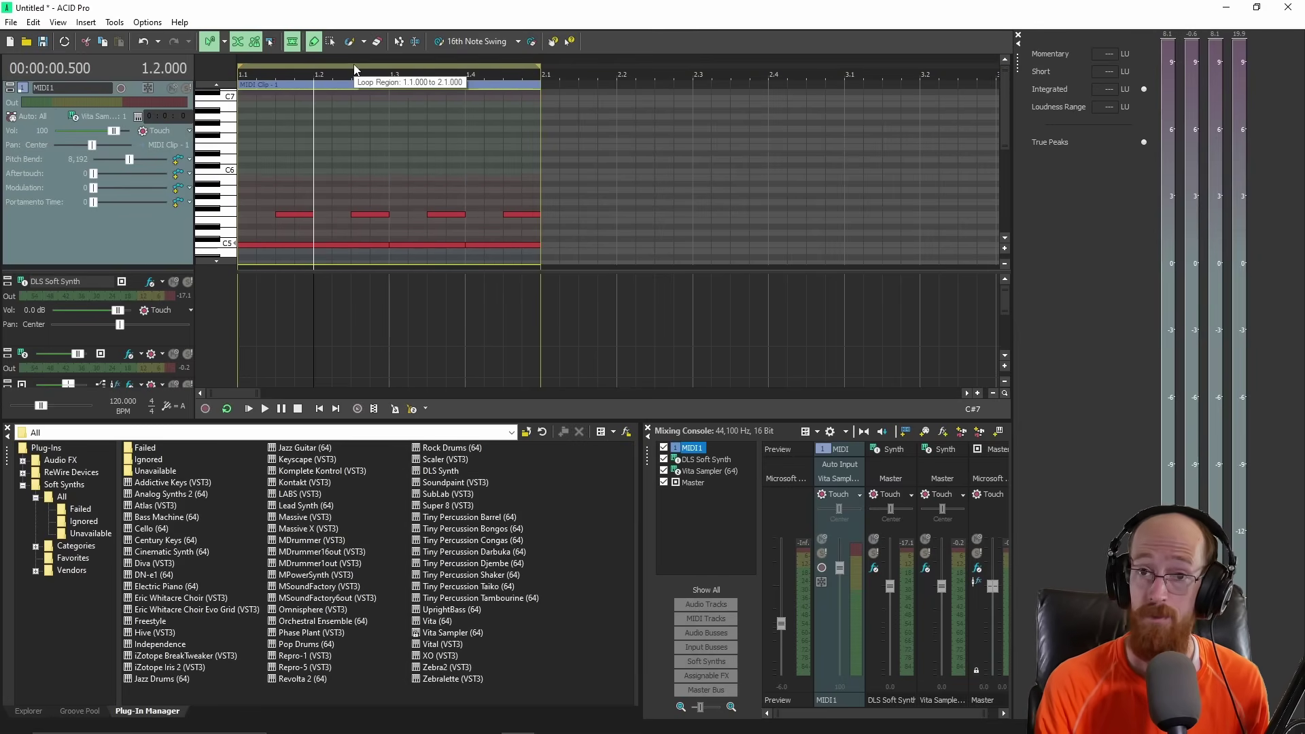
Try drawing a long F6 note ending at 1.3 in the clip, and undo it
{"action": "left_click", "coordinate": [240, 84]}
{"action": "left_click", "coordinate": [338, 139]}
{"action": "left_click", "coordinate": [406, 134]}
{"action": "left_click", "coordinate": [479, 140]}
{"action": "left_click", "coordinate": [293, 143]}
{"action": "left_click", "coordinate": [256, 134]}
{"action": "left_click_drag", "start_coordinate": [304, 142], "coordinate": [395, 132]}
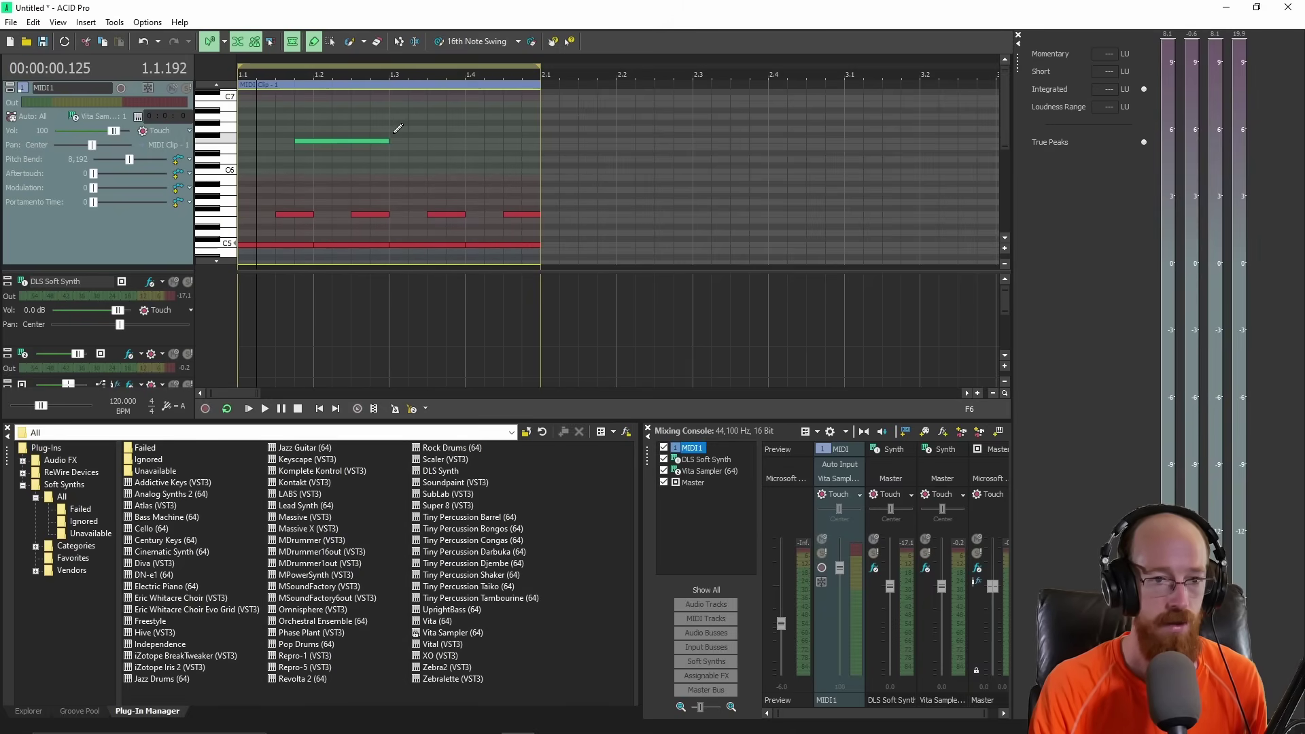
{"action": "key", "text": "ctrl+z"}
{"action": "left_click", "coordinate": [332, 129]}
{"action": "left_click", "coordinate": [300, 134]}
Play the looped drum pattern from 1.1 and stop playback
{"action": "key", "text": "space"}
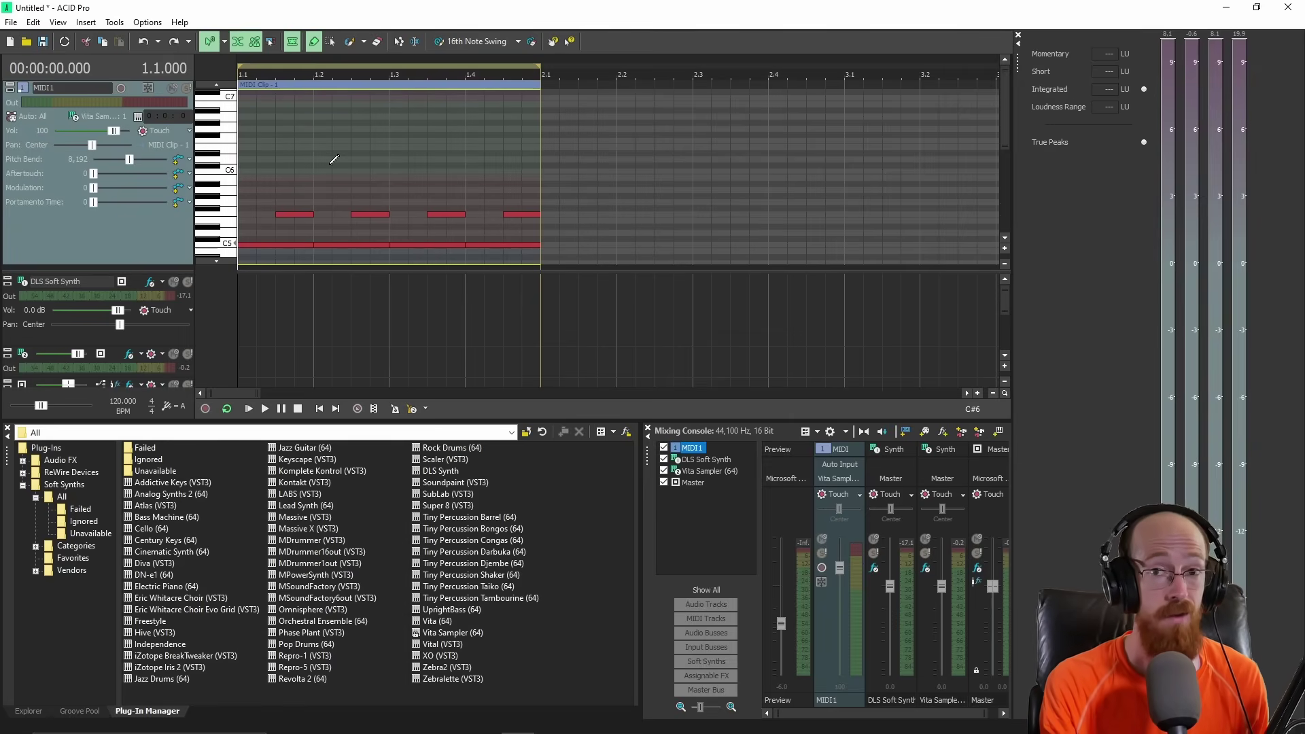
{"action": "key", "text": "space"}
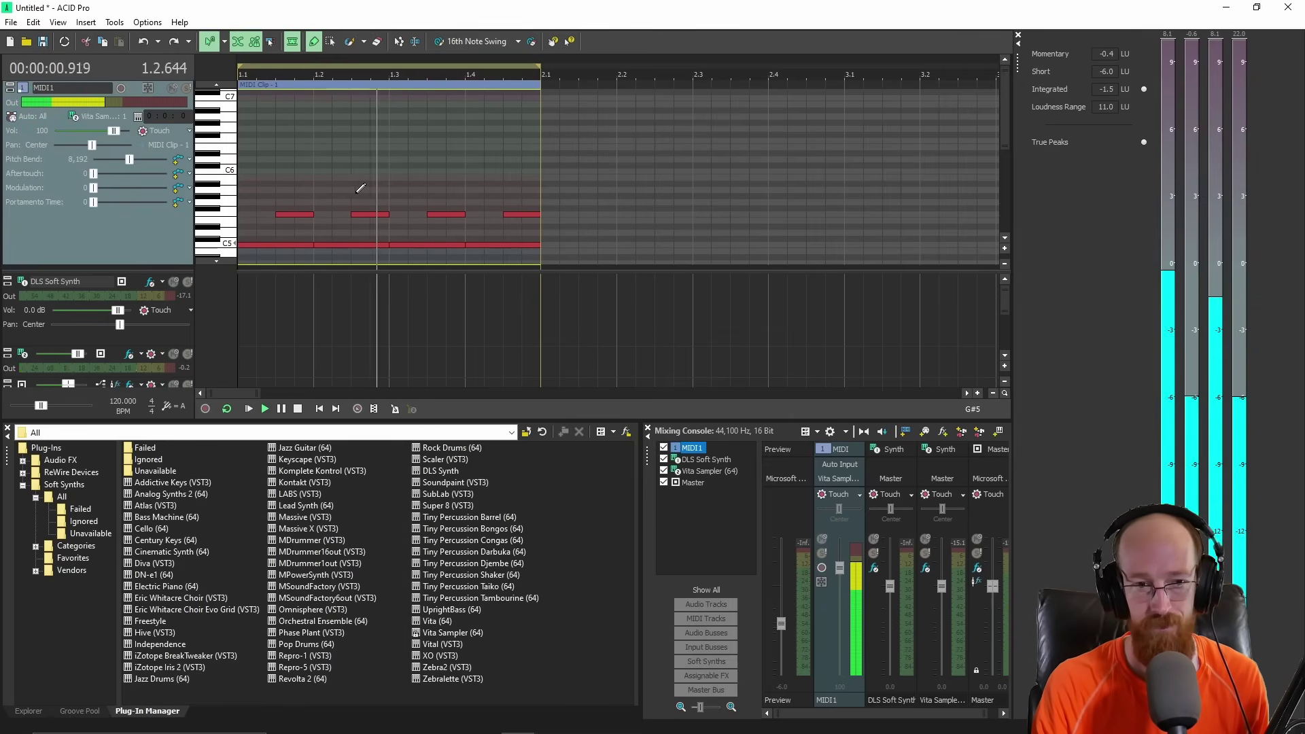
{"action": "key", "text": "space"}
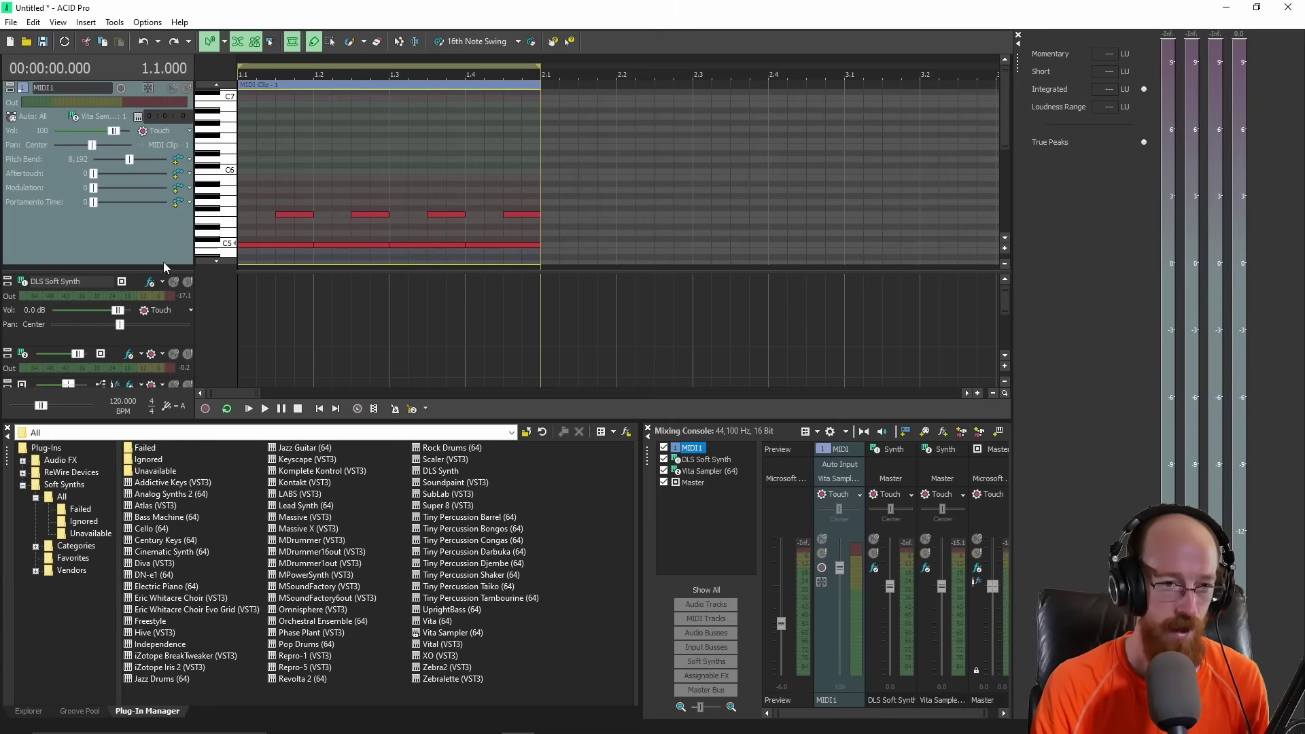
Shrink the MIDI1 track's height to free space below it in the track list
{"action": "left_click_drag", "start_coordinate": [163, 265], "coordinate": [172, 227]}
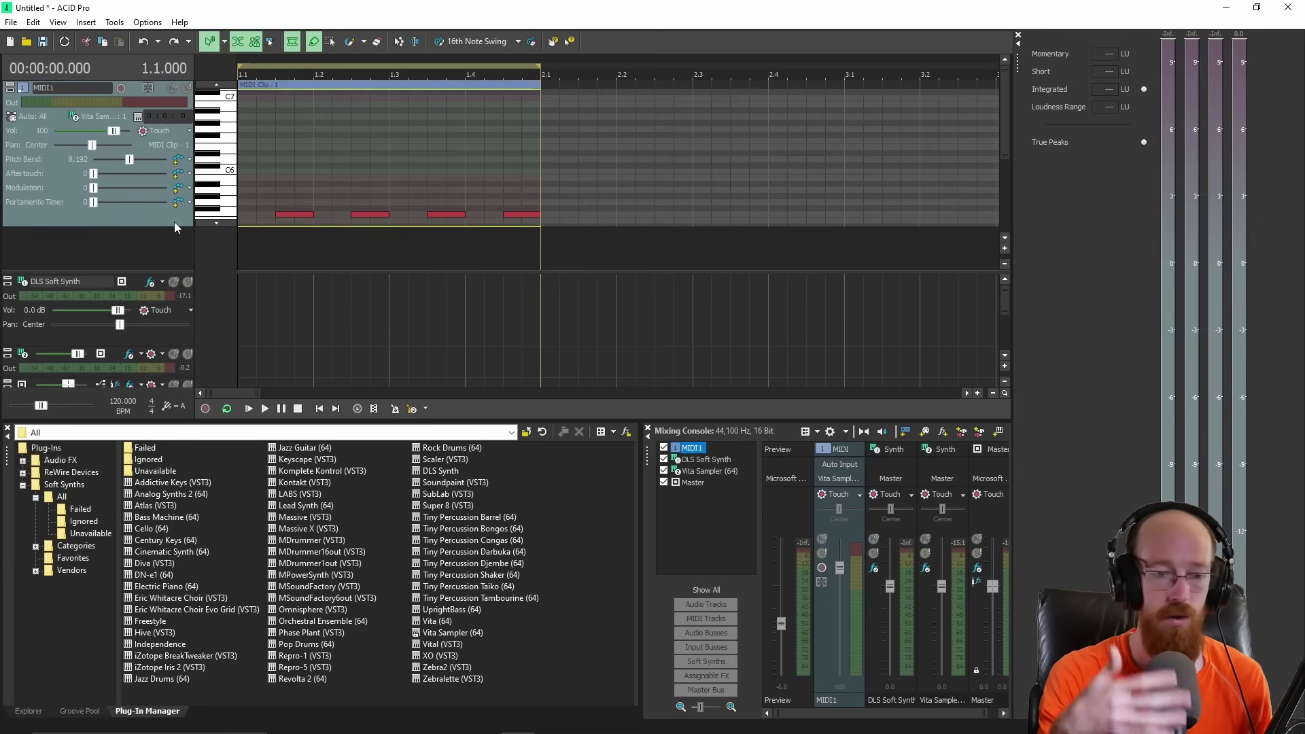
{"action": "left_click_drag", "start_coordinate": [174, 223], "coordinate": [177, 151]}
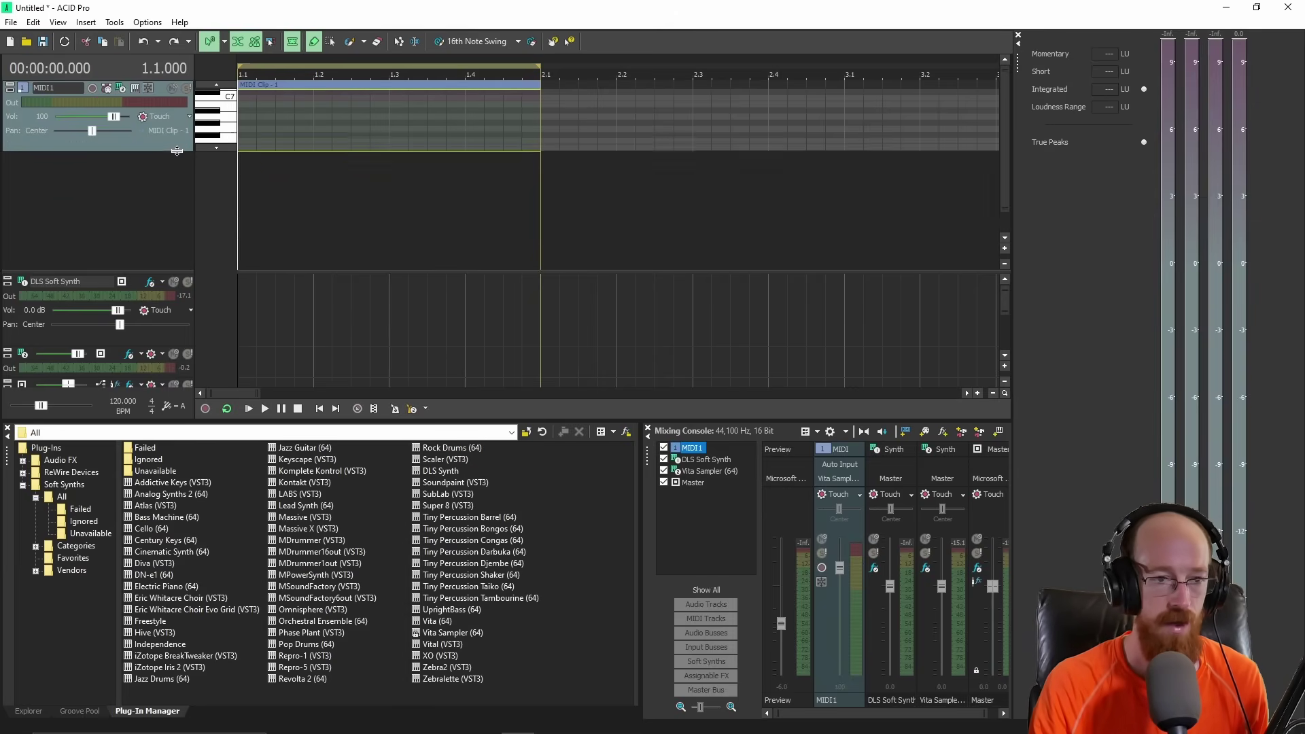
Insert an audio track below MIDI1 and delete it
{"action": "right_click", "coordinate": [149, 185]}
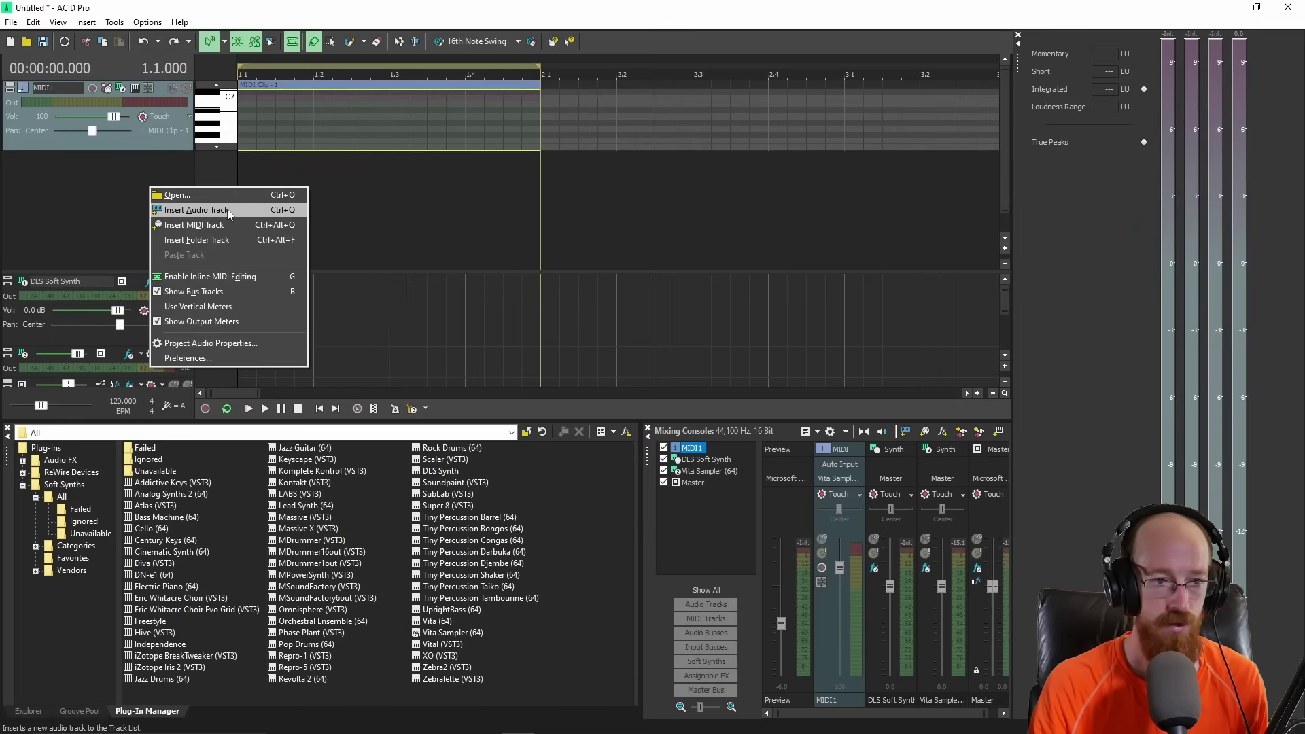
{"action": "left_click", "coordinate": [190, 211]}
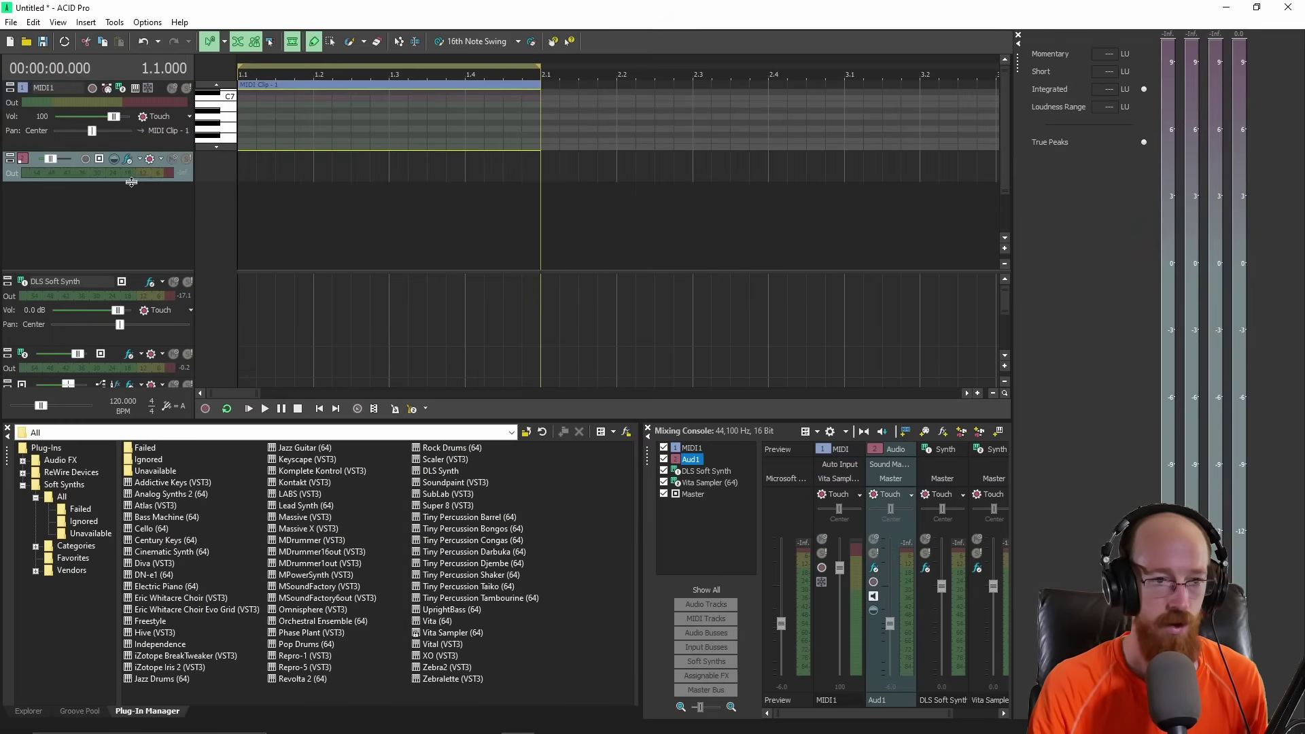
{"action": "right_click", "coordinate": [177, 174]}
{"action": "left_click", "coordinate": [37, 189]}
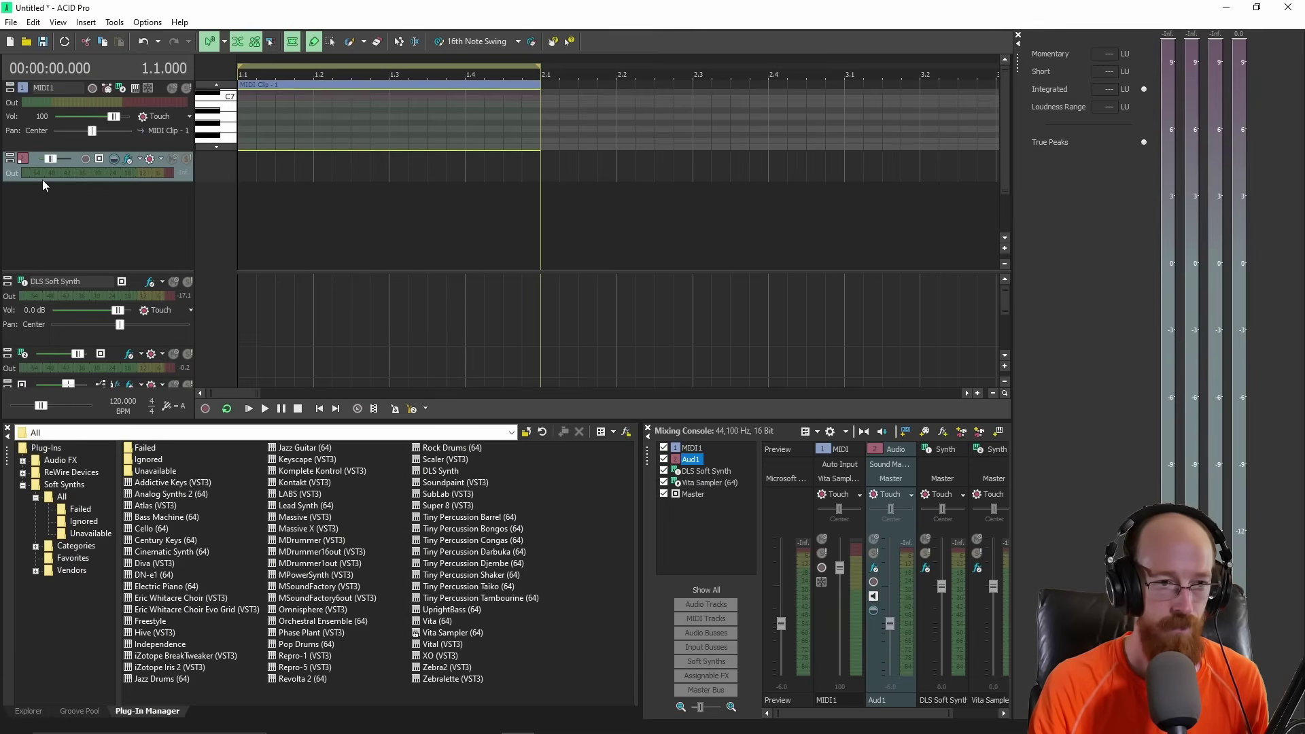
{"action": "left_click", "coordinate": [80, 225]}
{"action": "right_click", "coordinate": [77, 230]}
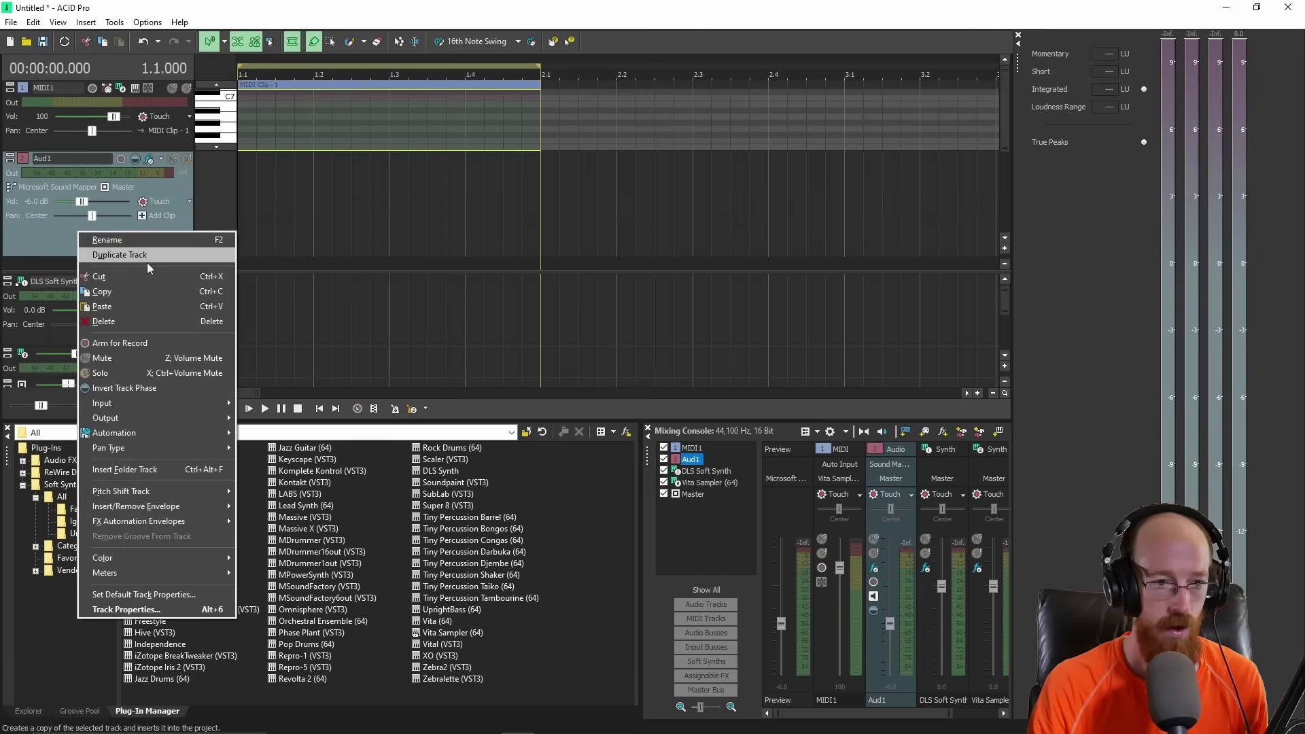
{"action": "left_click", "coordinate": [131, 321]}
Insert a MIDI track below MIDI1 and enlarge its height to show its controls and piano roll
{"action": "right_click", "coordinate": [87, 199]}
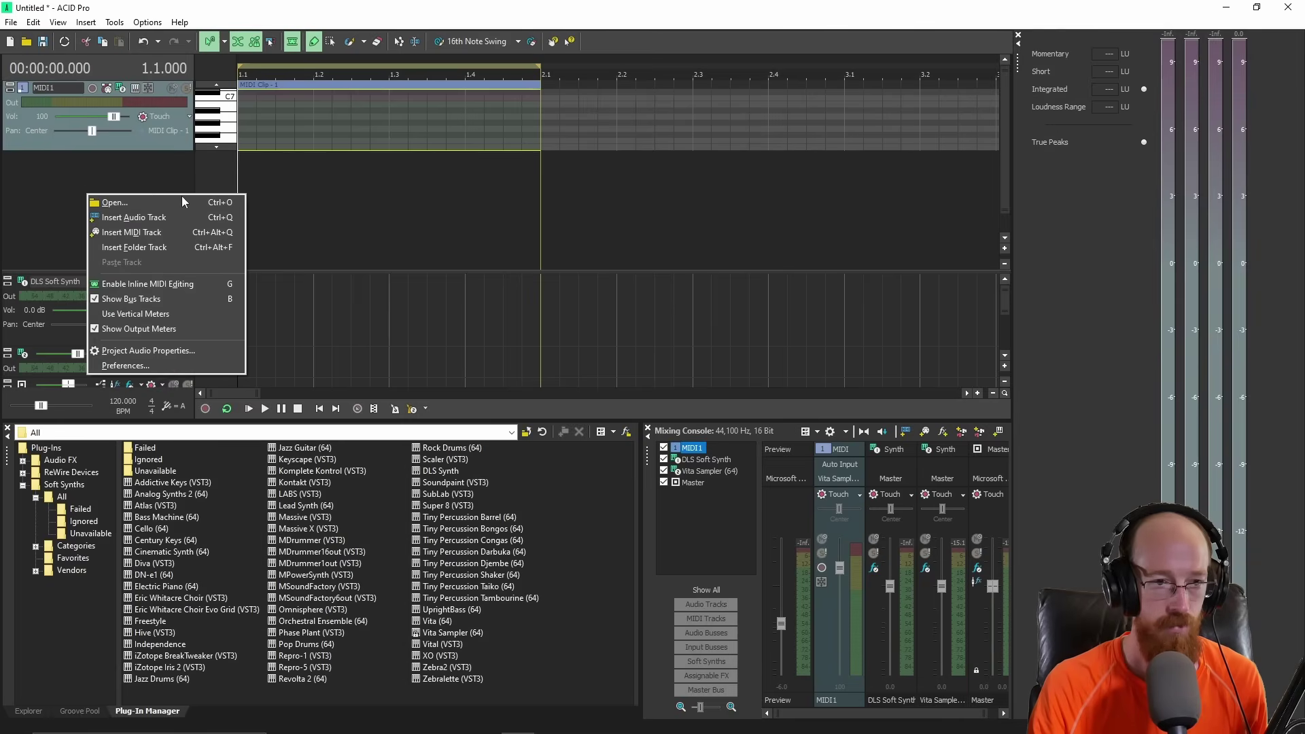
{"action": "left_click", "coordinate": [181, 233]}
{"action": "left_click_drag", "start_coordinate": [82, 184], "coordinate": [83, 250]}
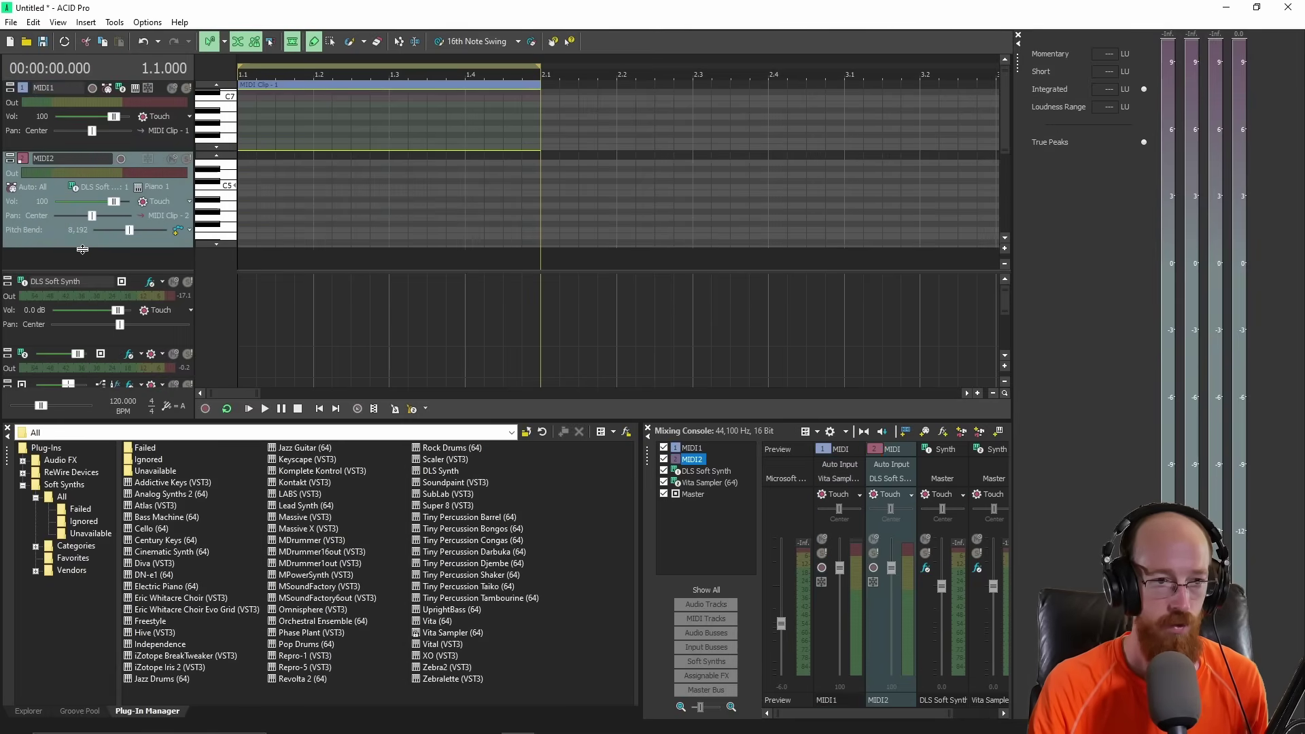
Route the MIDI2 track's output to a newly inserted Vita (64) soft synth
{"action": "left_click", "coordinate": [91, 185]}
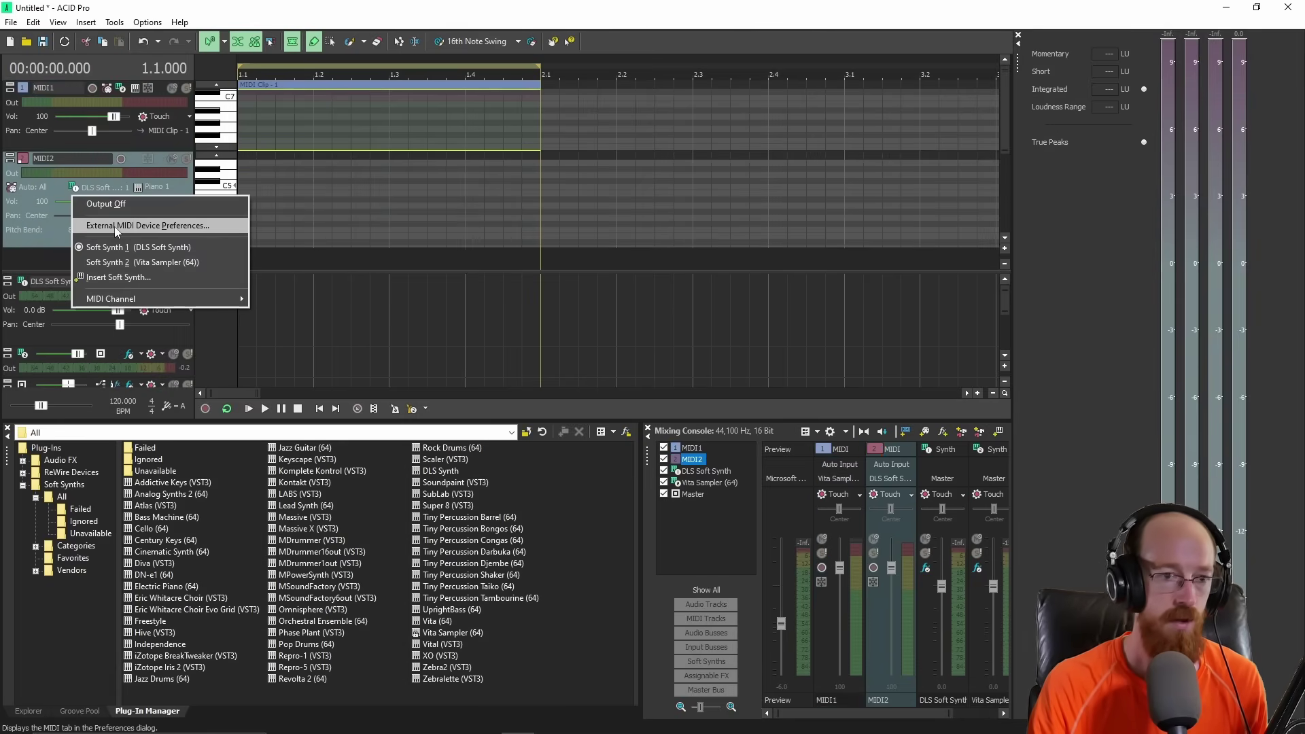
{"action": "left_click", "coordinate": [114, 277]}
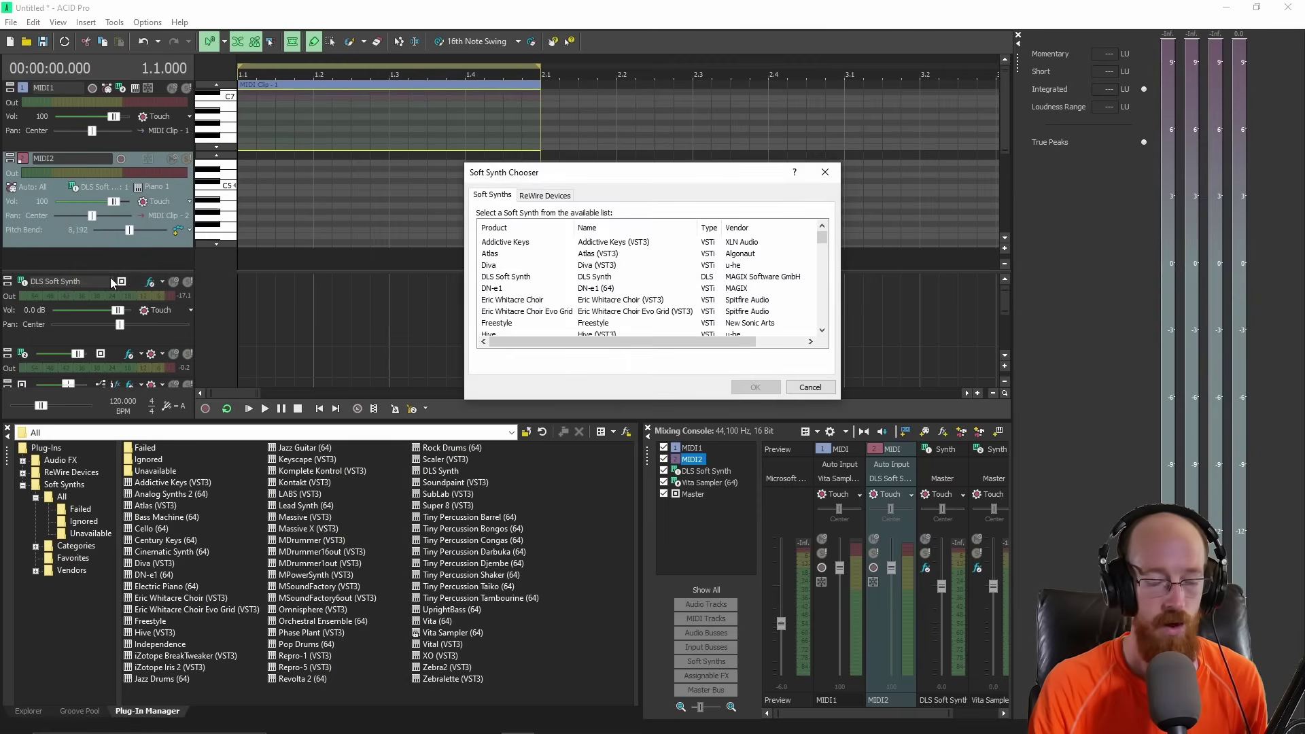
{"action": "left_click", "coordinate": [705, 290]}
{"action": "key", "text": "v"}
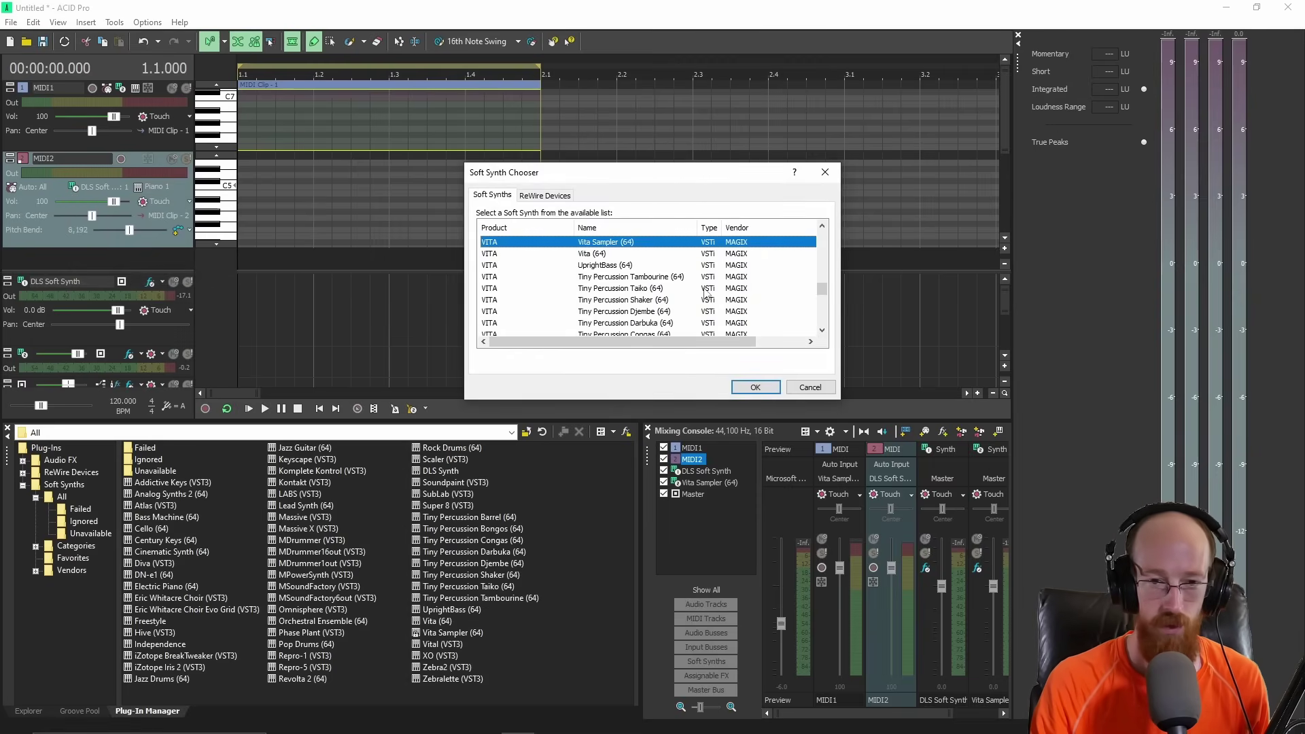
{"action": "double_click", "coordinate": [590, 256]}
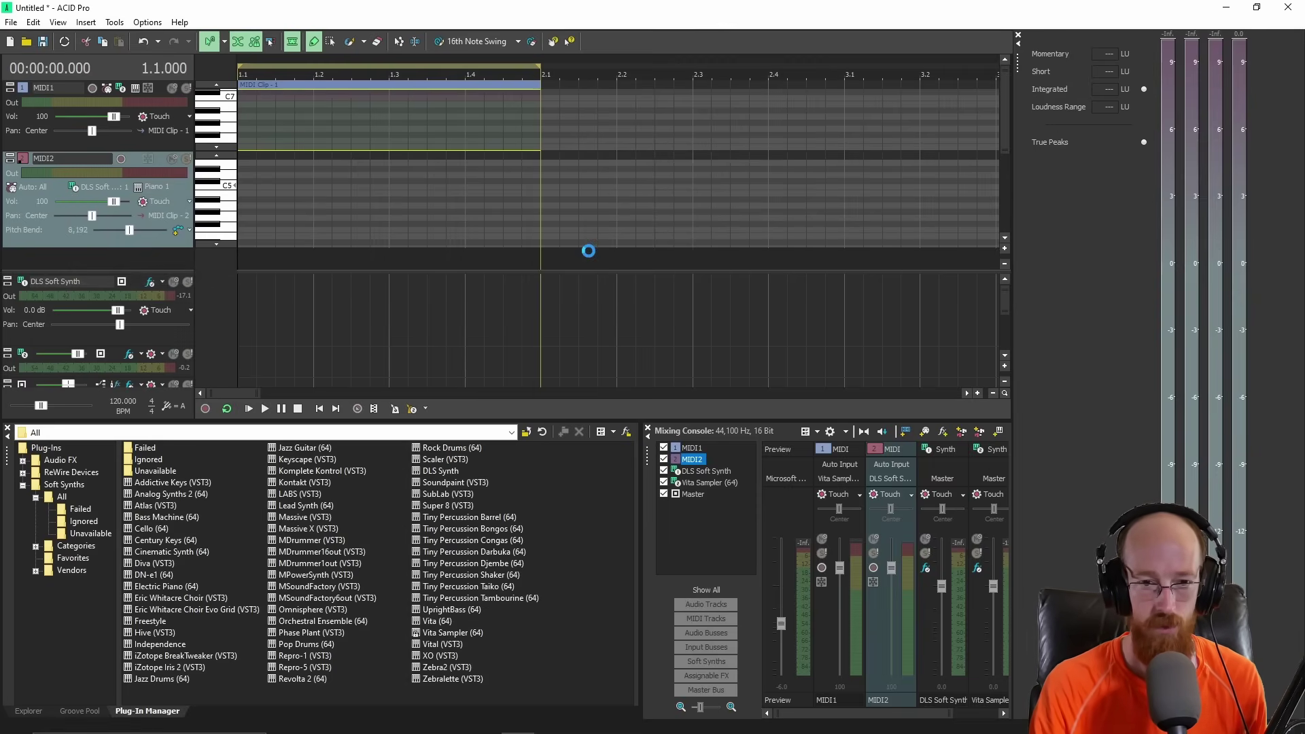
Load the E-Bass Slide Scale 2 sound in Vita, audition it on the synth's keyboard, and close the synth window
{"action": "left_click_drag", "start_coordinate": [568, 99], "coordinate": [527, 76]}
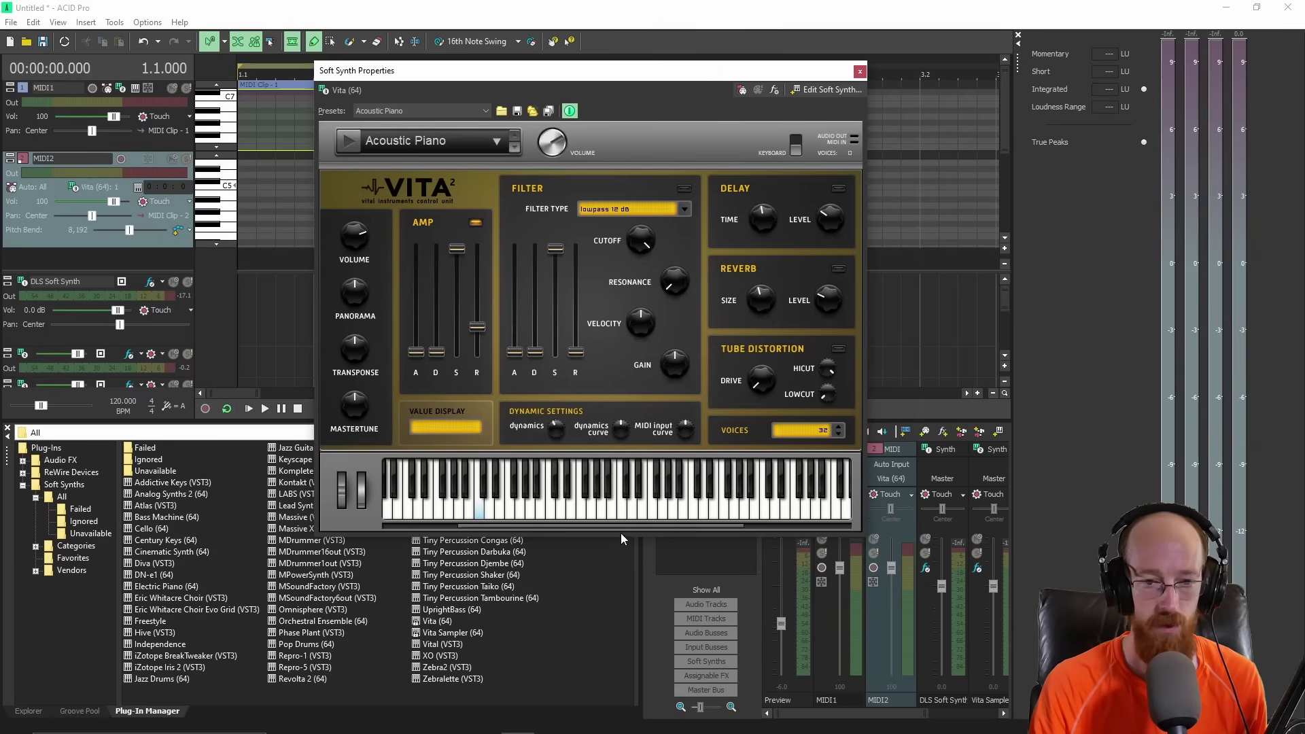
{"action": "left_click", "coordinate": [514, 147]}
{"action": "left_click", "coordinate": [514, 147]}
{"action": "left_click", "coordinate": [514, 147]}
{"action": "left_click", "coordinate": [515, 148]}
{"action": "left_click", "coordinate": [515, 148]}
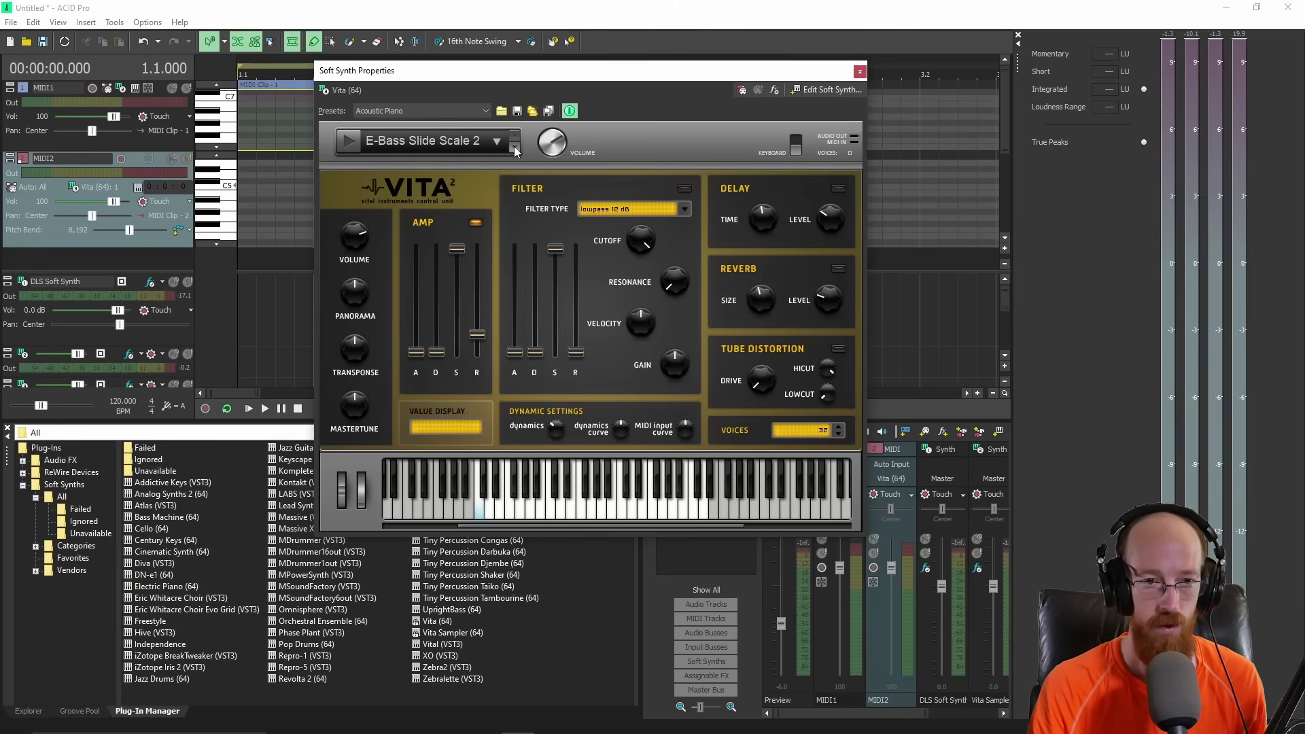
{"action": "left_click", "coordinate": [568, 518]}
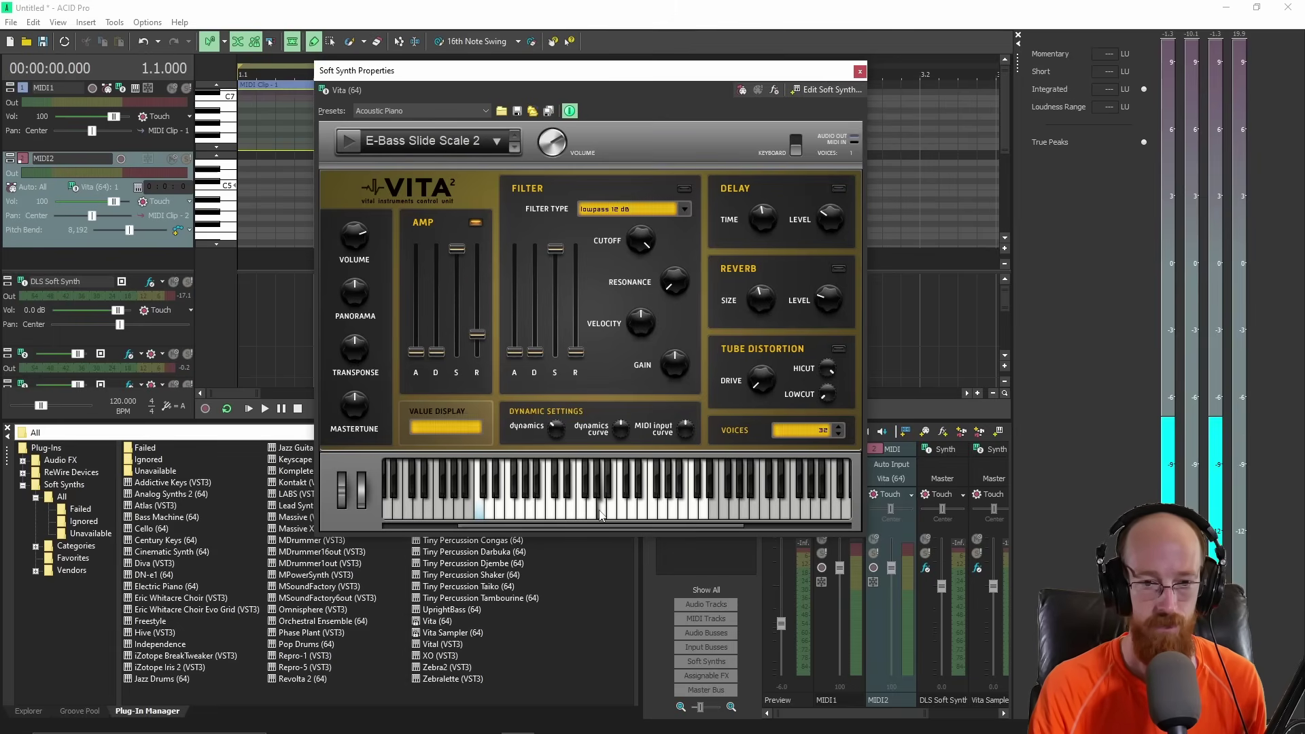
{"action": "left_click", "coordinate": [860, 70]}
Try drawing an A4 note about two beats long in a one-bar MIDI2 clip, and delete the note
{"action": "mouse_move", "coordinate": [248, 204]}
{"action": "left_mouse_down"}
{"action": "mouse_move", "coordinate": [621, 202]}
{"action": "mouse_move", "coordinate": [550, 205]}
{"action": "left_mouse_up"}
{"action": "left_click_drag", "start_coordinate": [256, 205], "coordinate": [397, 207]}
{"action": "left_click", "coordinate": [374, 205]}
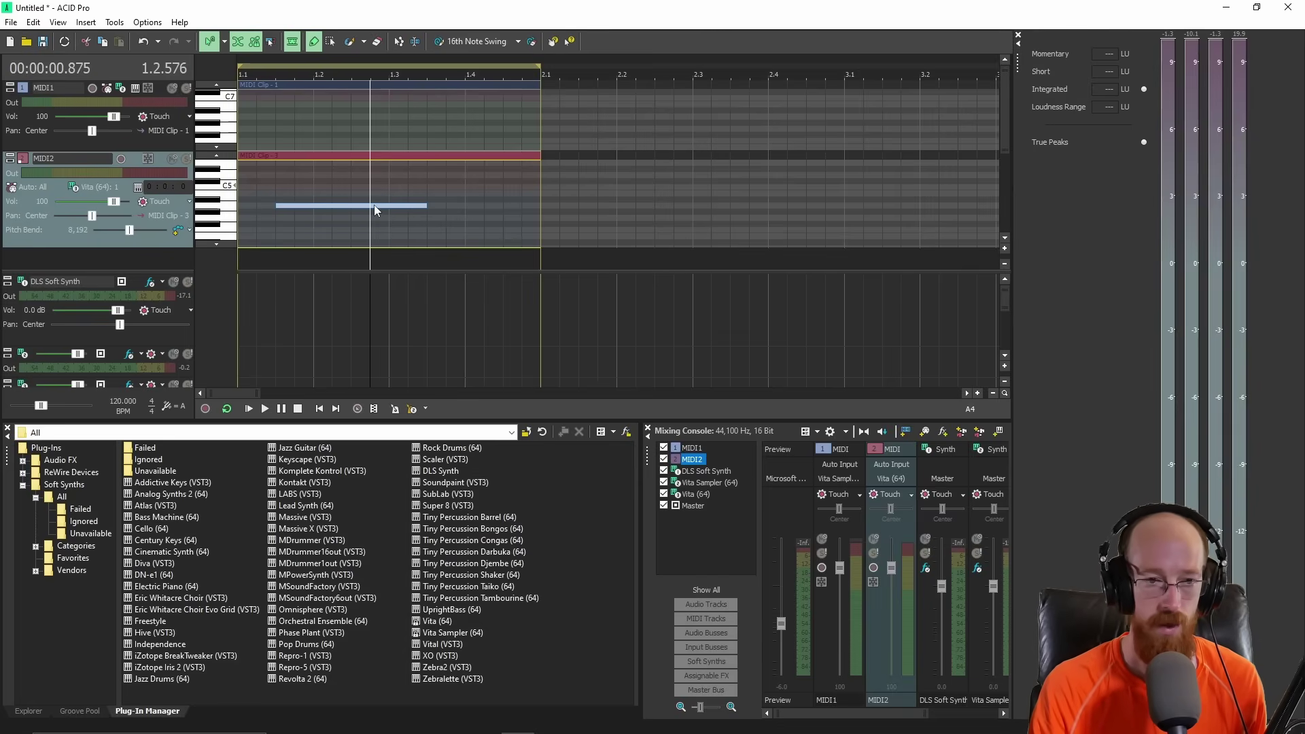
{"action": "key", "text": "Delete"}
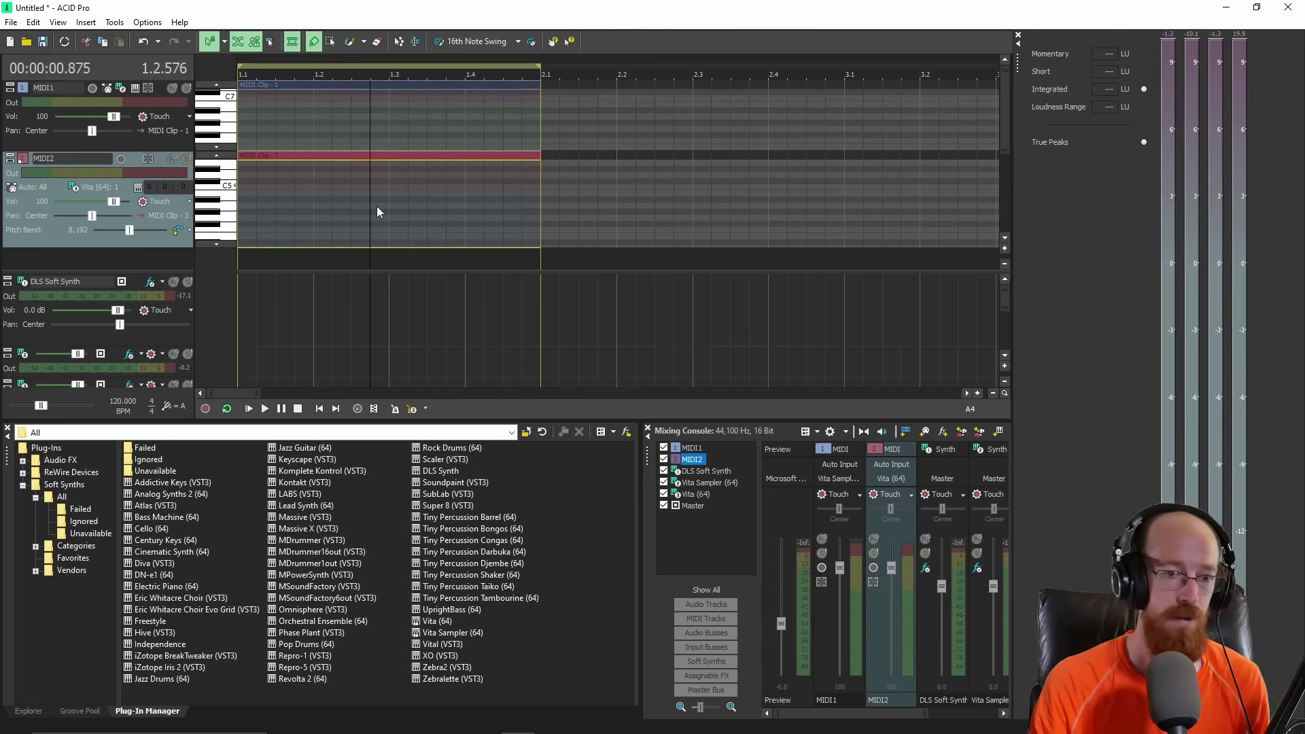
Delete the MIDI2 track and enlarge the MIDI1 track to show its drum notes
{"action": "right_click", "coordinate": [161, 242]}
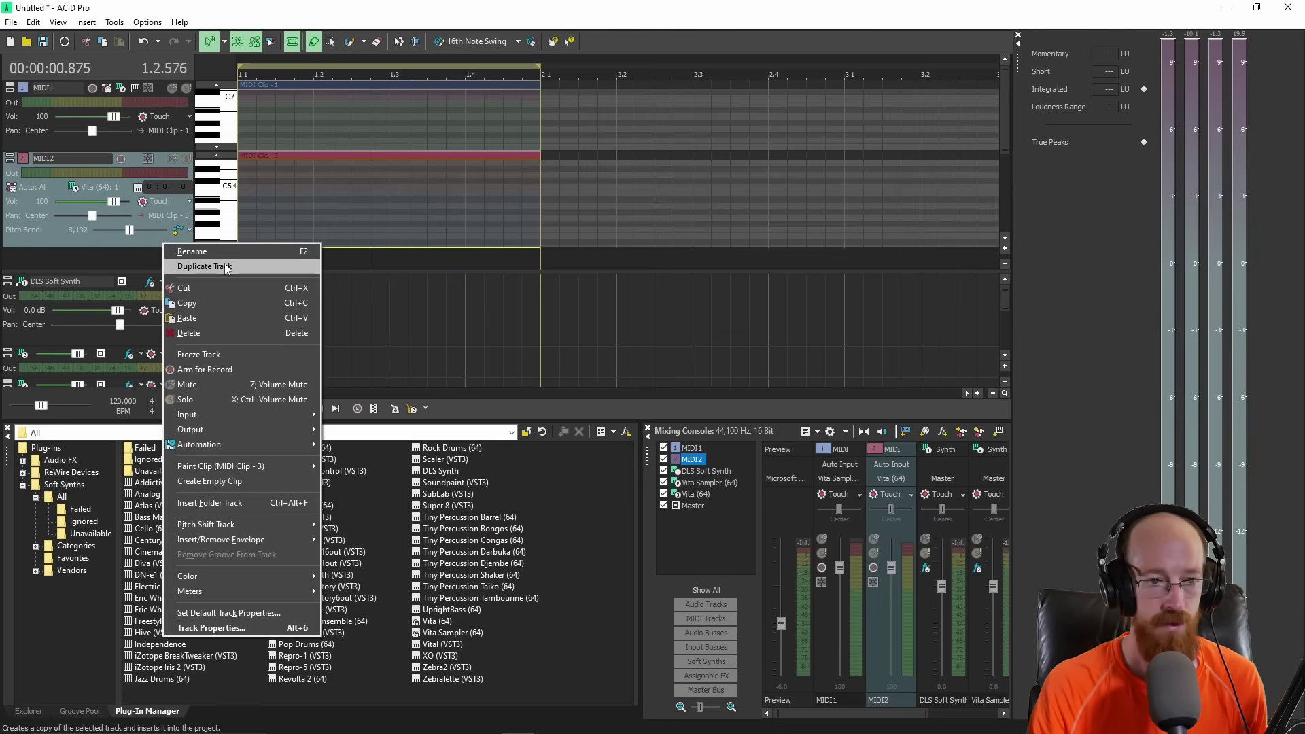
{"action": "left_click", "coordinate": [220, 333]}
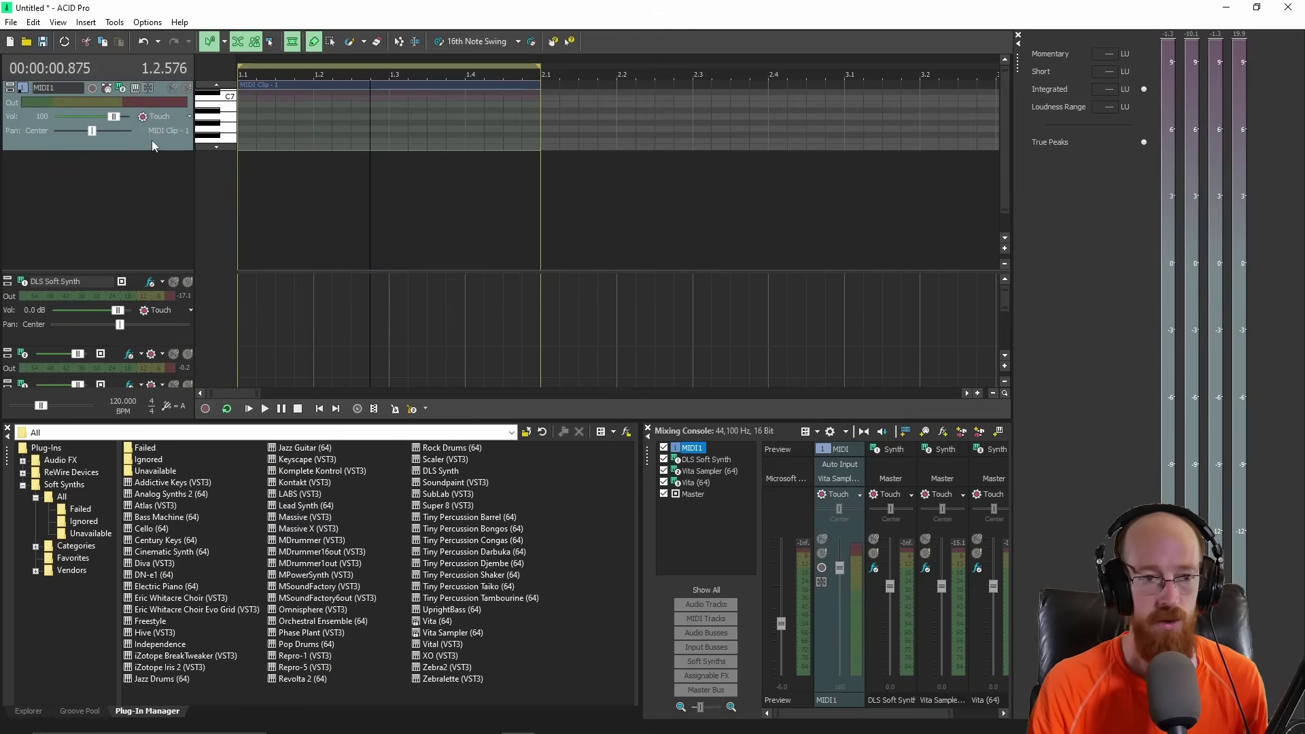
{"action": "left_click_drag", "start_coordinate": [153, 150], "coordinate": [157, 205]}
{"action": "scroll", "coordinate": [326, 153], "scroll_direction": "up", "scroll_amount": 4}
{"action": "scroll", "coordinate": [293, 153], "scroll_direction": "down", "scroll_amount": 4}
{"action": "scroll", "coordinate": [242, 156], "scroll_direction": "down", "scroll_amount": 2}
{"action": "scroll", "coordinate": [206, 149], "scroll_direction": "down", "scroll_amount": 5}
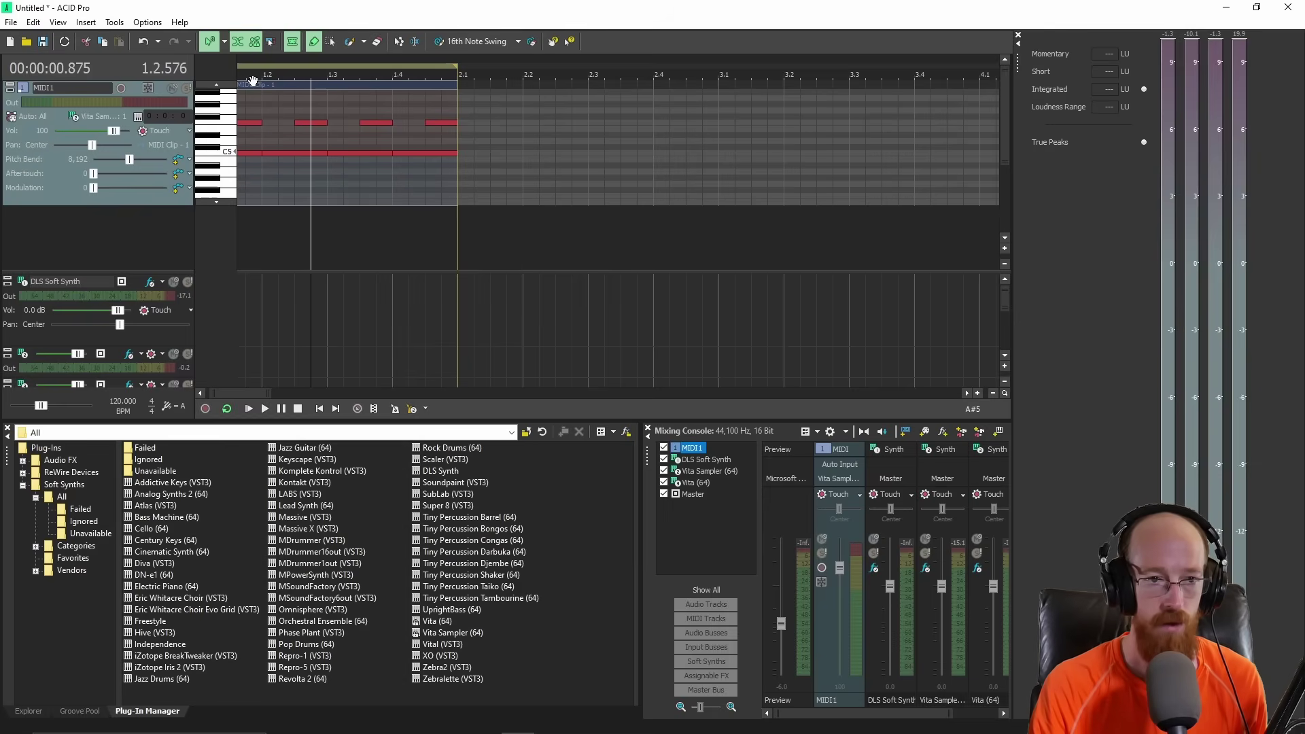
{"action": "scroll", "coordinate": [271, 155], "scroll_direction": "left", "scroll_amount": 1}
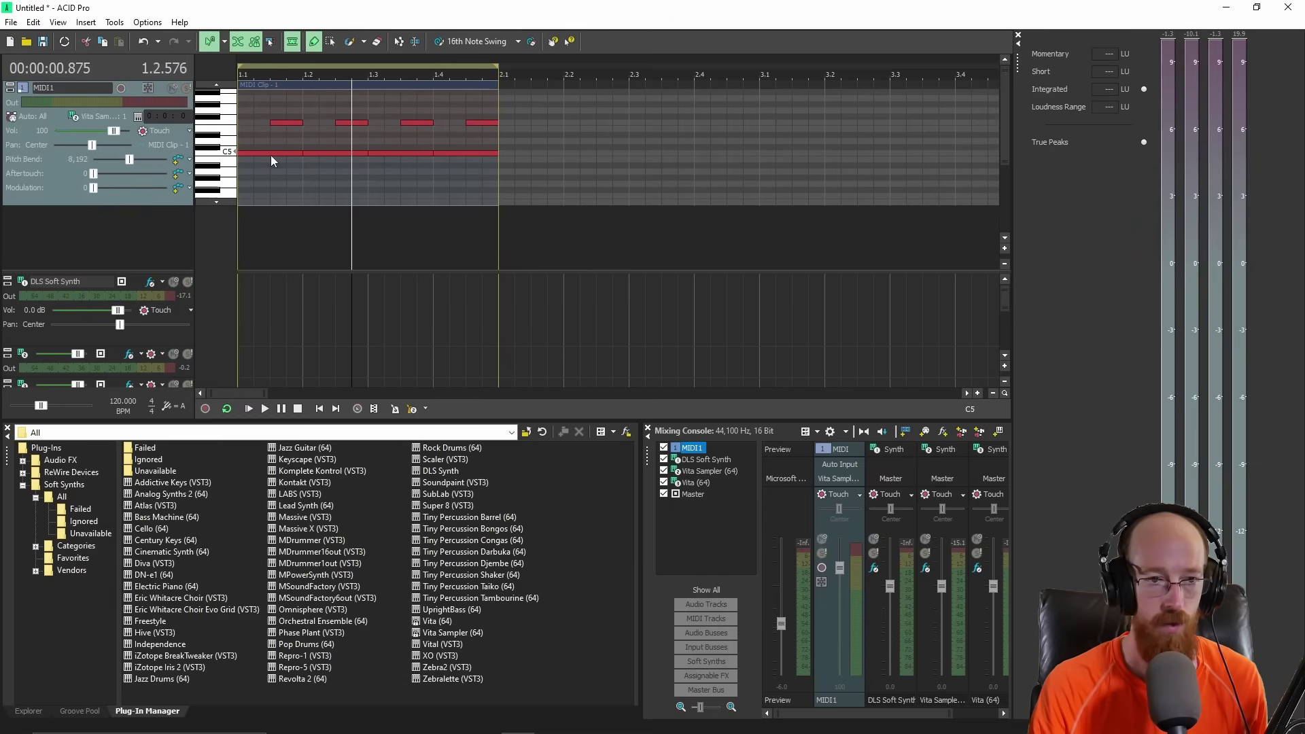
Play the drum loop from 1.1 and stop playback
{"action": "left_click", "coordinate": [243, 96]}
{"action": "key", "text": "space"}
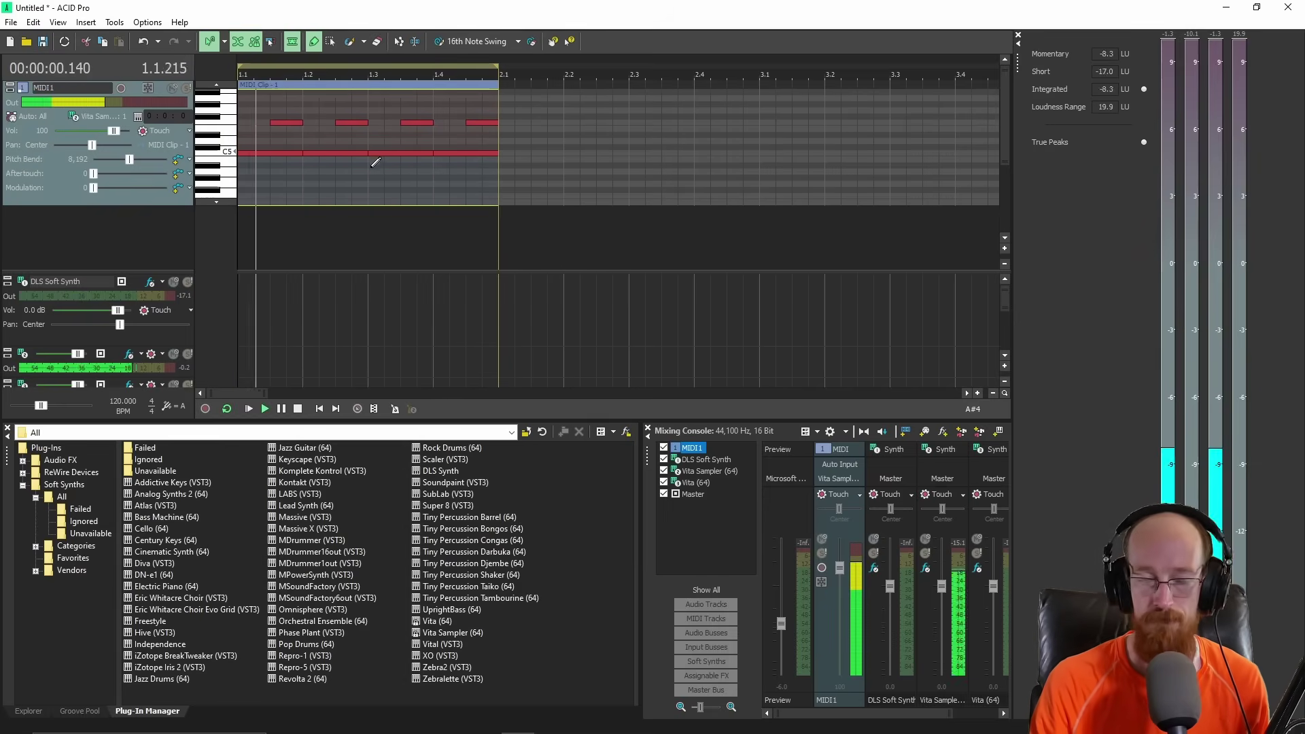
{"action": "key", "text": "space"}
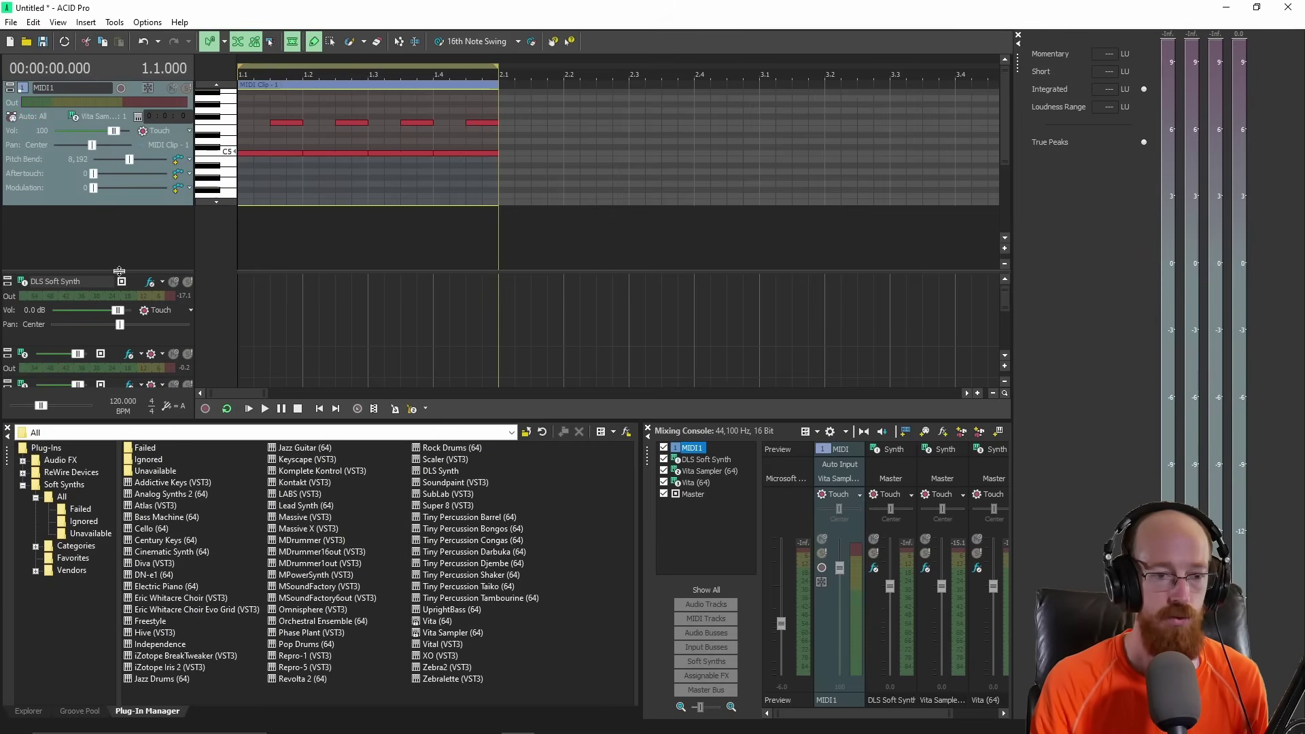
Expand the bus track area to show all synth buses and the master, and play the loop to check their meters
{"action": "left_click_drag", "start_coordinate": [119, 271], "coordinate": [117, 191]}
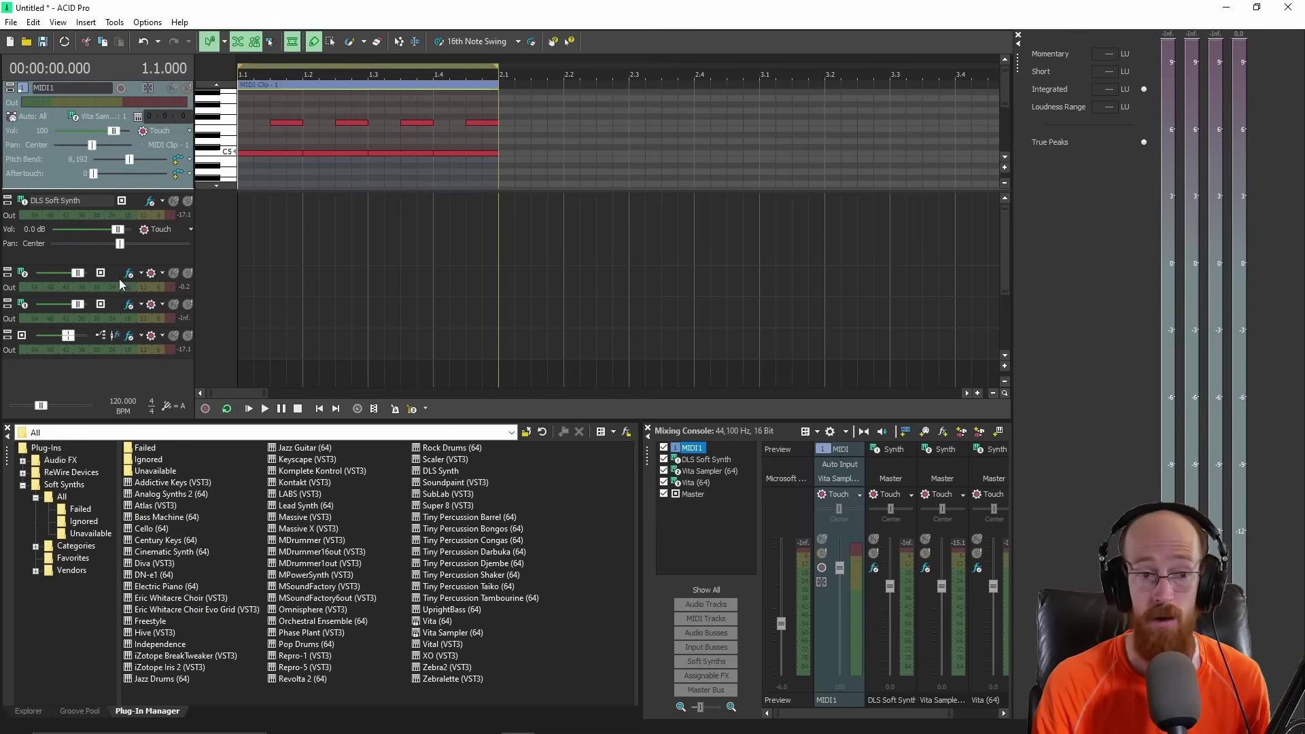
{"action": "key", "text": "space"}
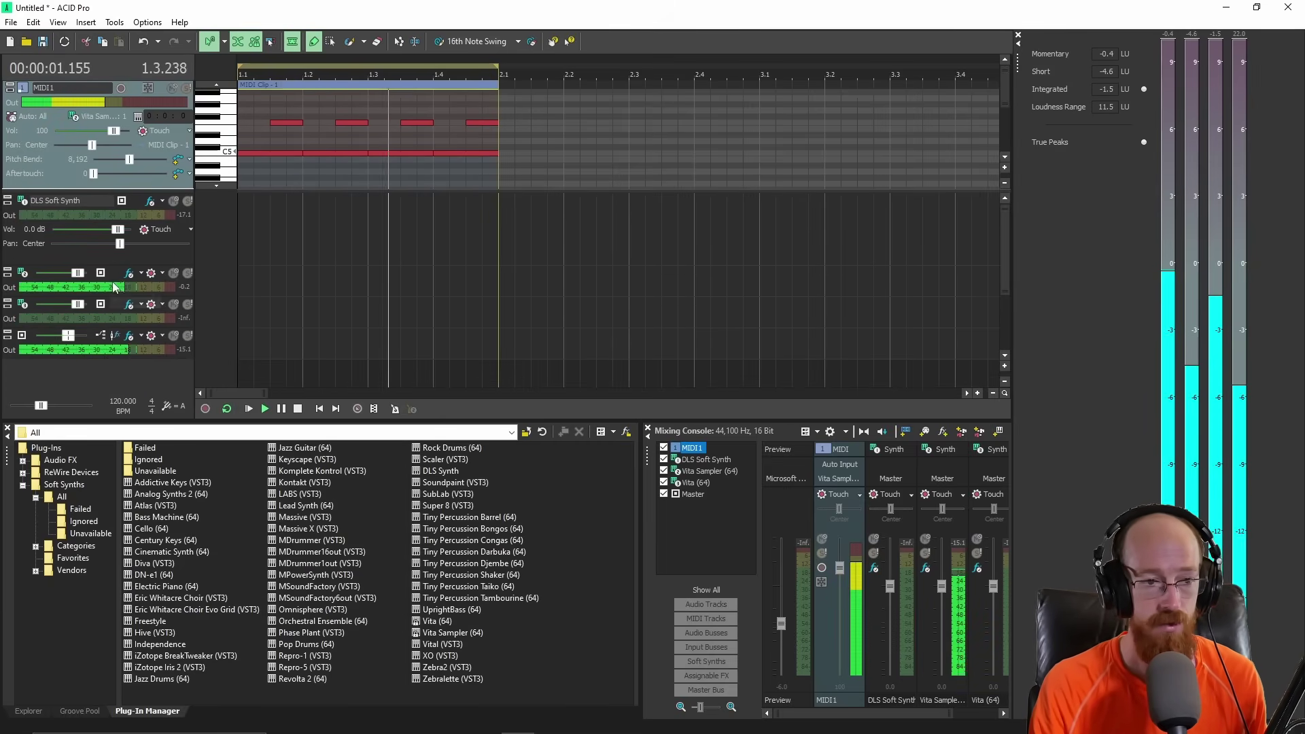
{"action": "key", "text": "space"}
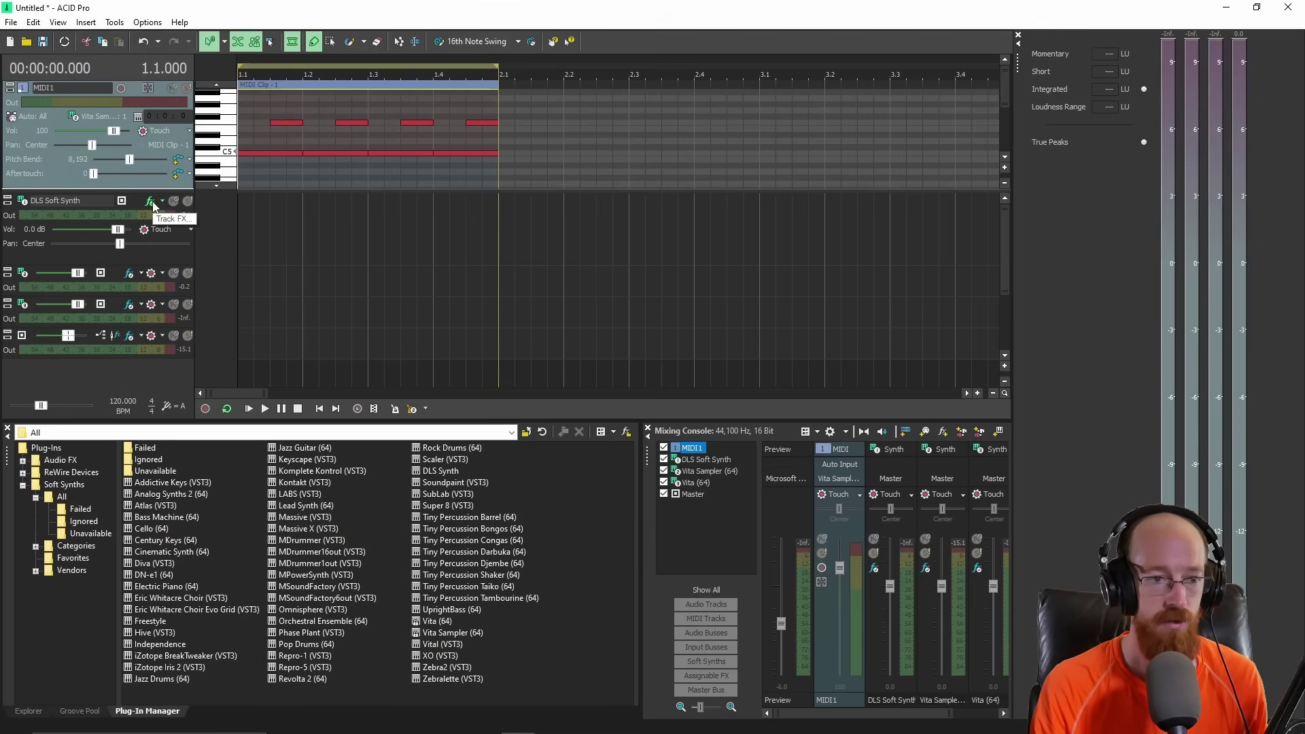
{"action": "key", "text": "space"}
{"action": "key", "text": "space"}
Examine the Vita Sampler (64) bus's effects chain and the available VST plug-ins without adding any
{"action": "left_click", "coordinate": [129, 275]}
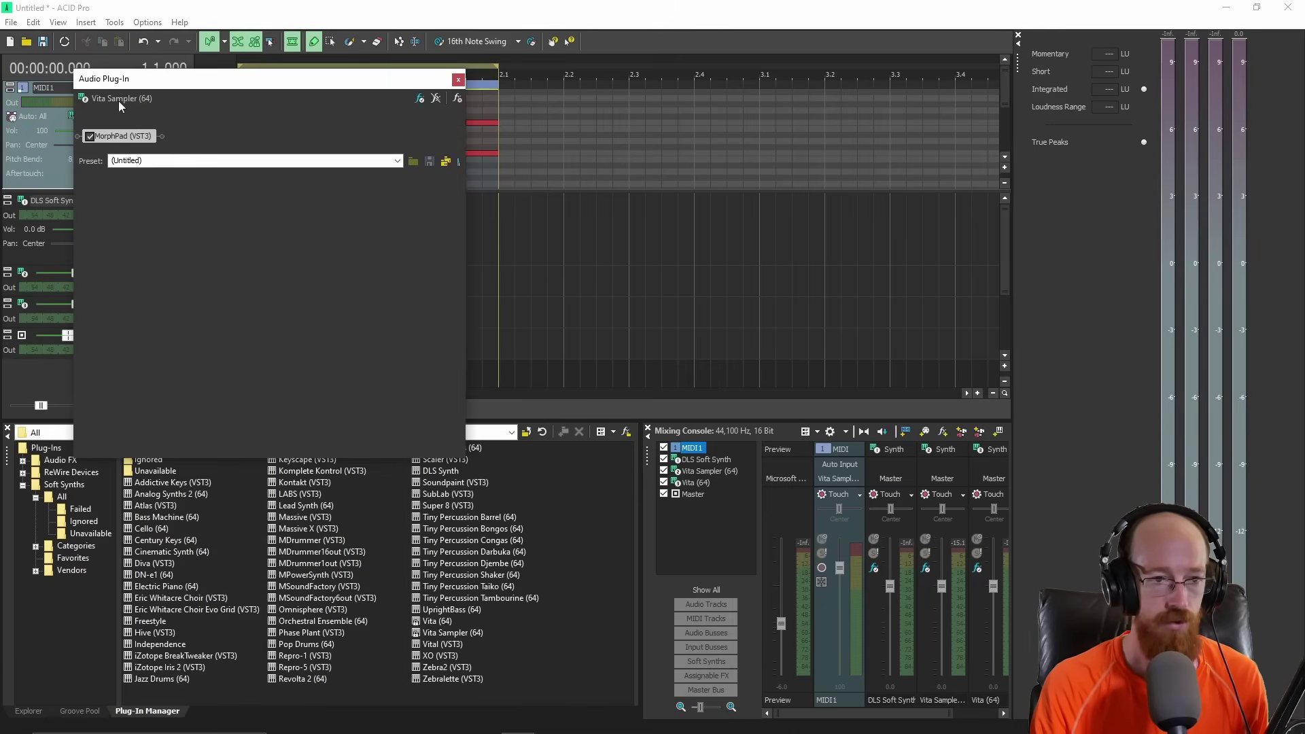
{"action": "left_click", "coordinate": [420, 99]}
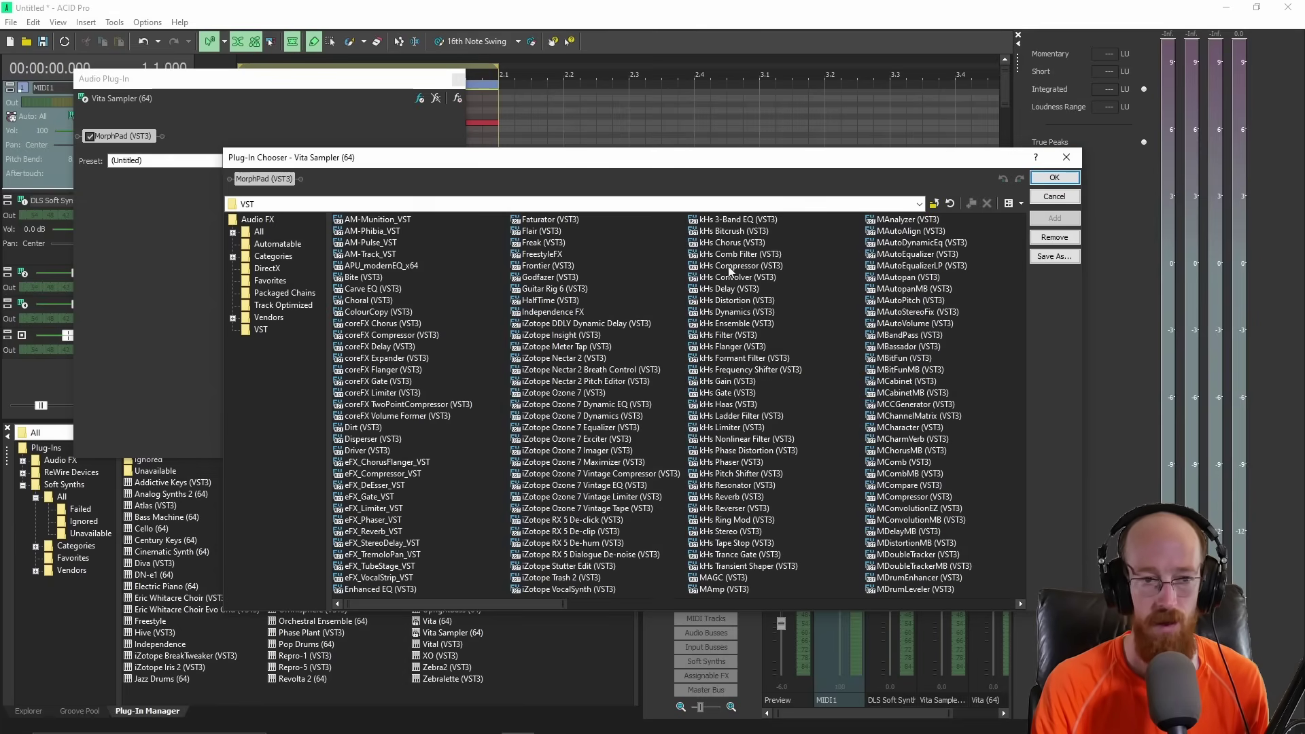
{"action": "left_click", "coordinate": [1066, 157]}
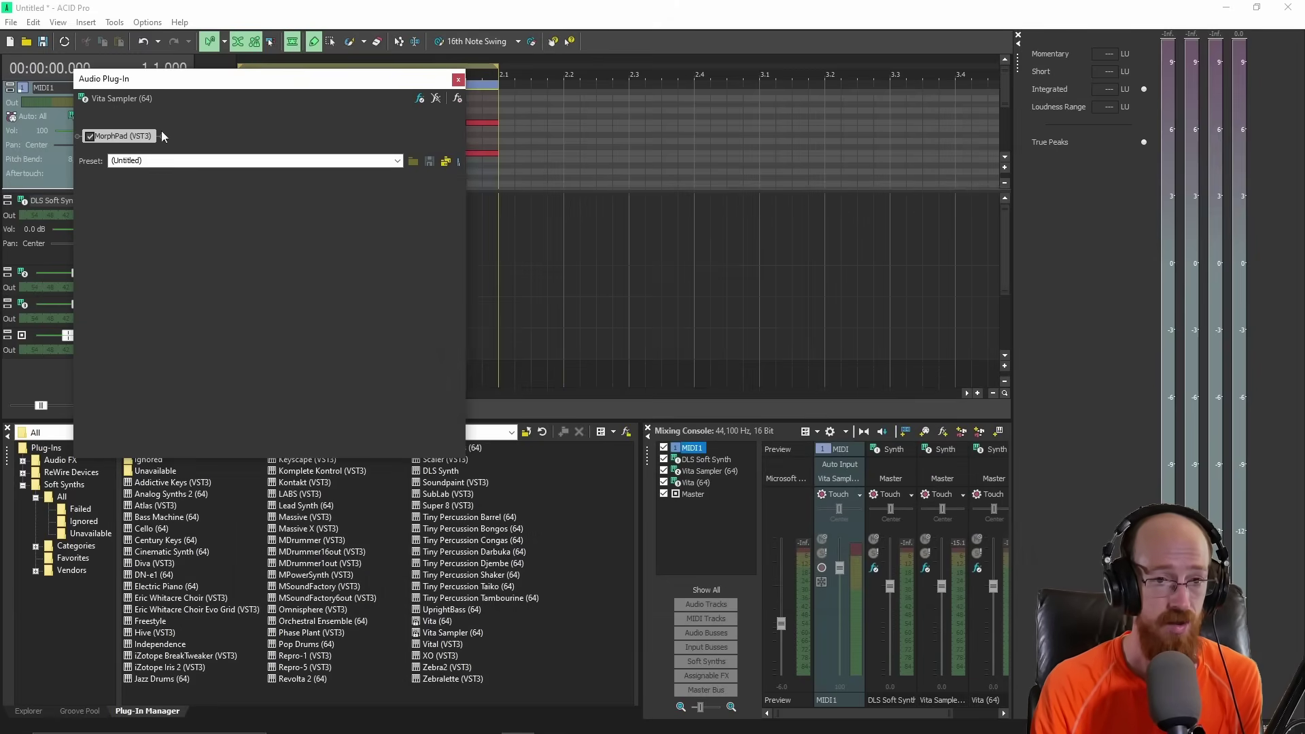
{"action": "left_click", "coordinate": [457, 80]}
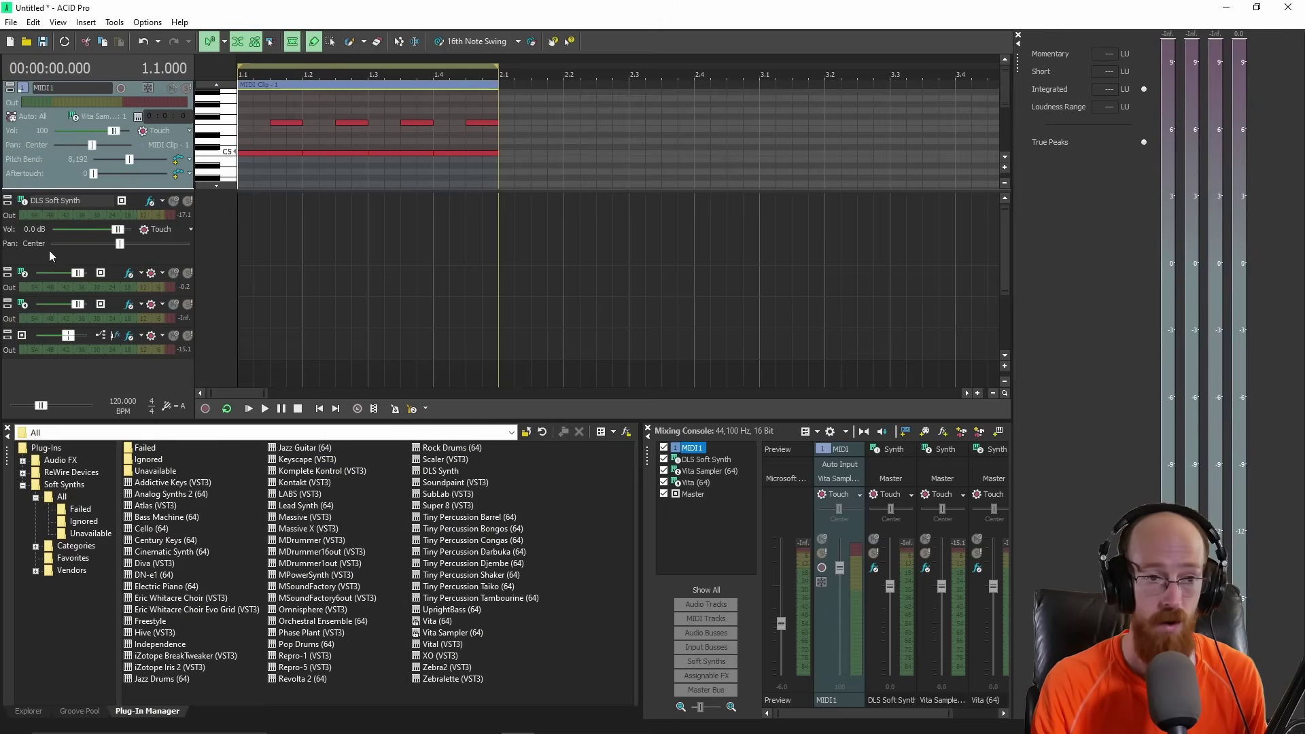
Add a pad in the Morph Pads window and load the Basic-LowPass preset into it
{"action": "left_click_drag", "start_coordinate": [142, 189], "coordinate": [142, 171]}
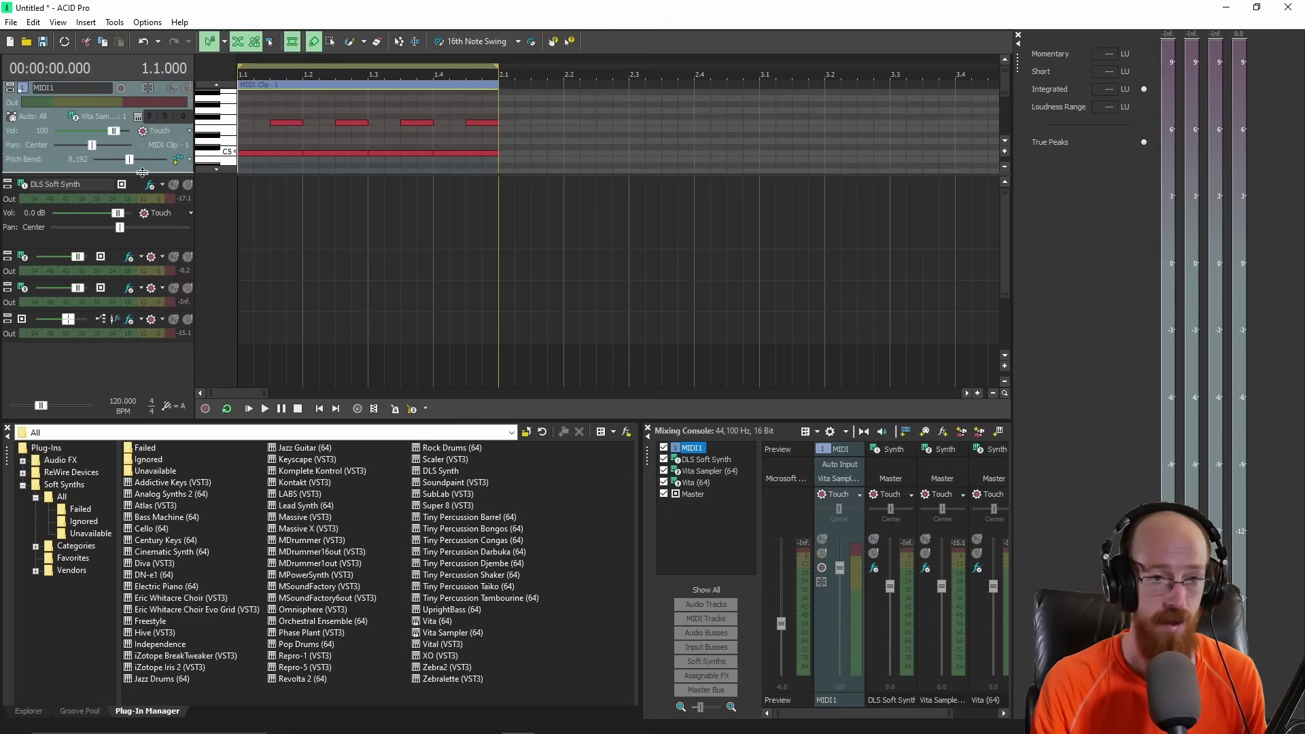
{"action": "left_click", "coordinate": [58, 22]}
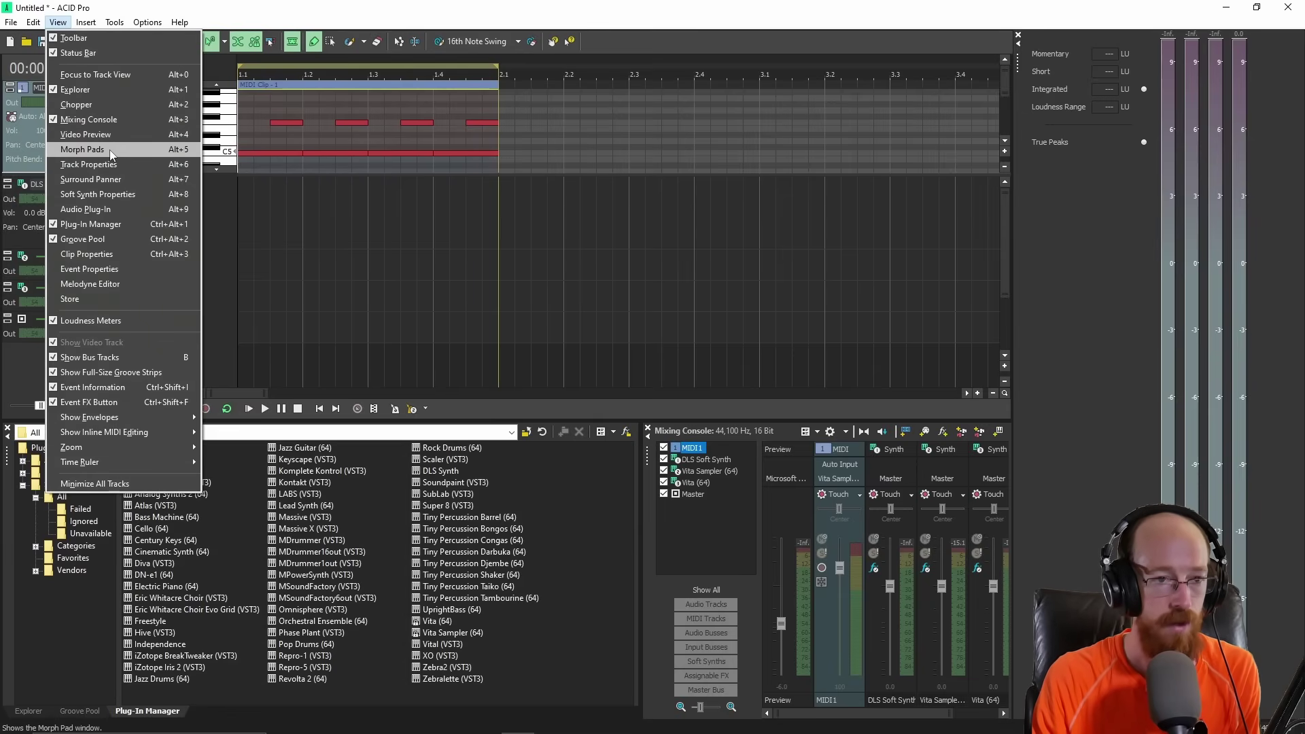
{"action": "left_click", "coordinate": [110, 150]}
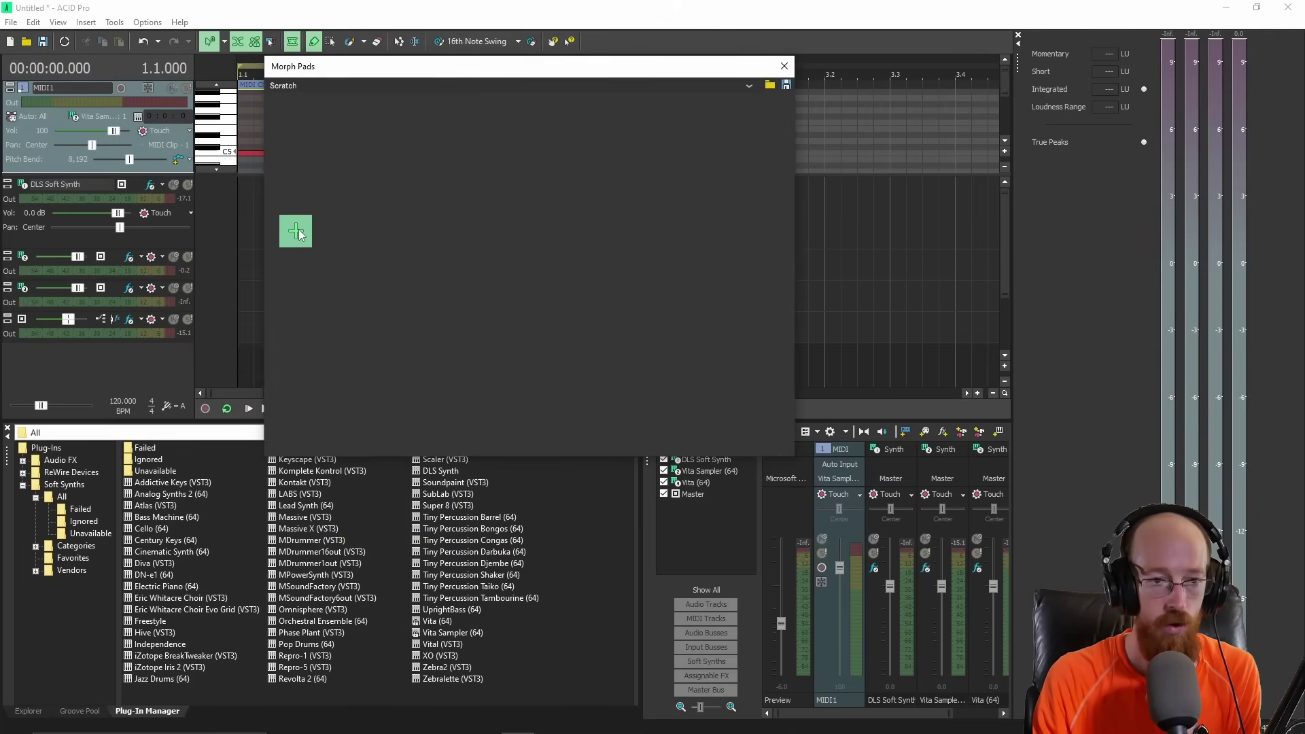
{"action": "left_click", "coordinate": [299, 235]}
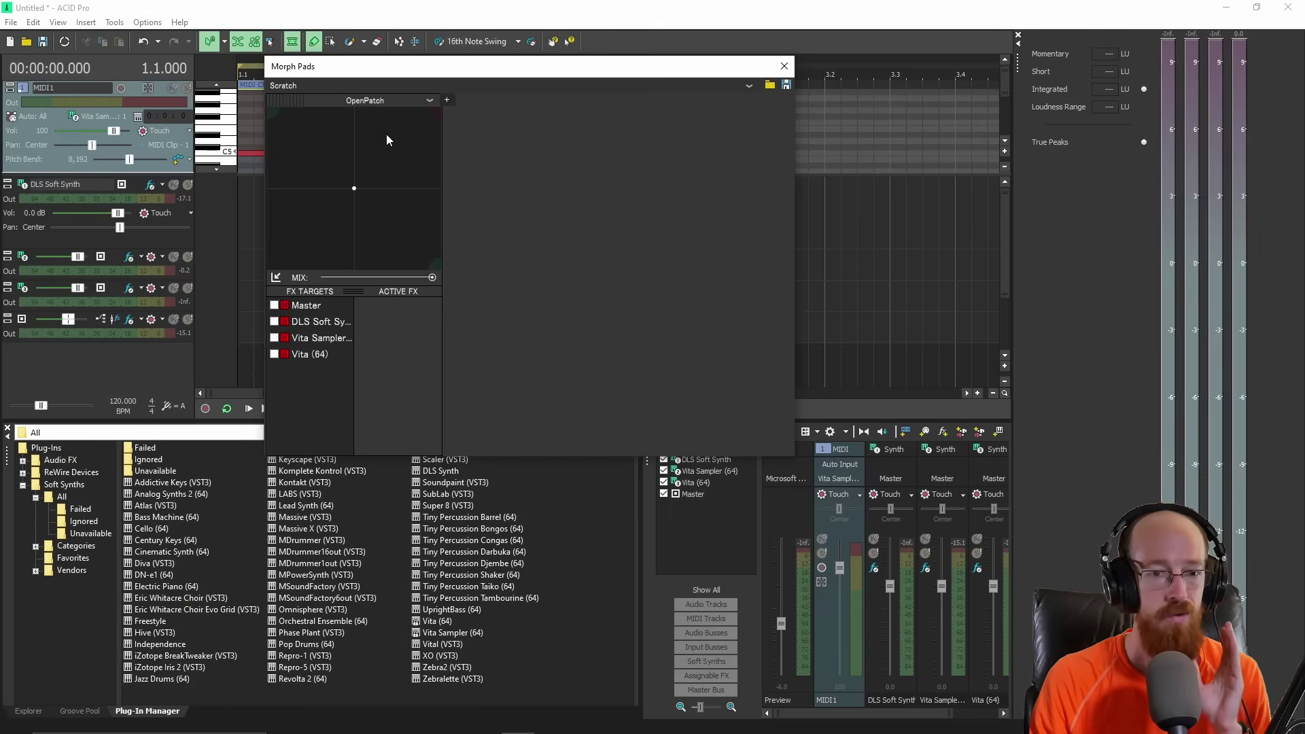
{"action": "left_click", "coordinate": [405, 100]}
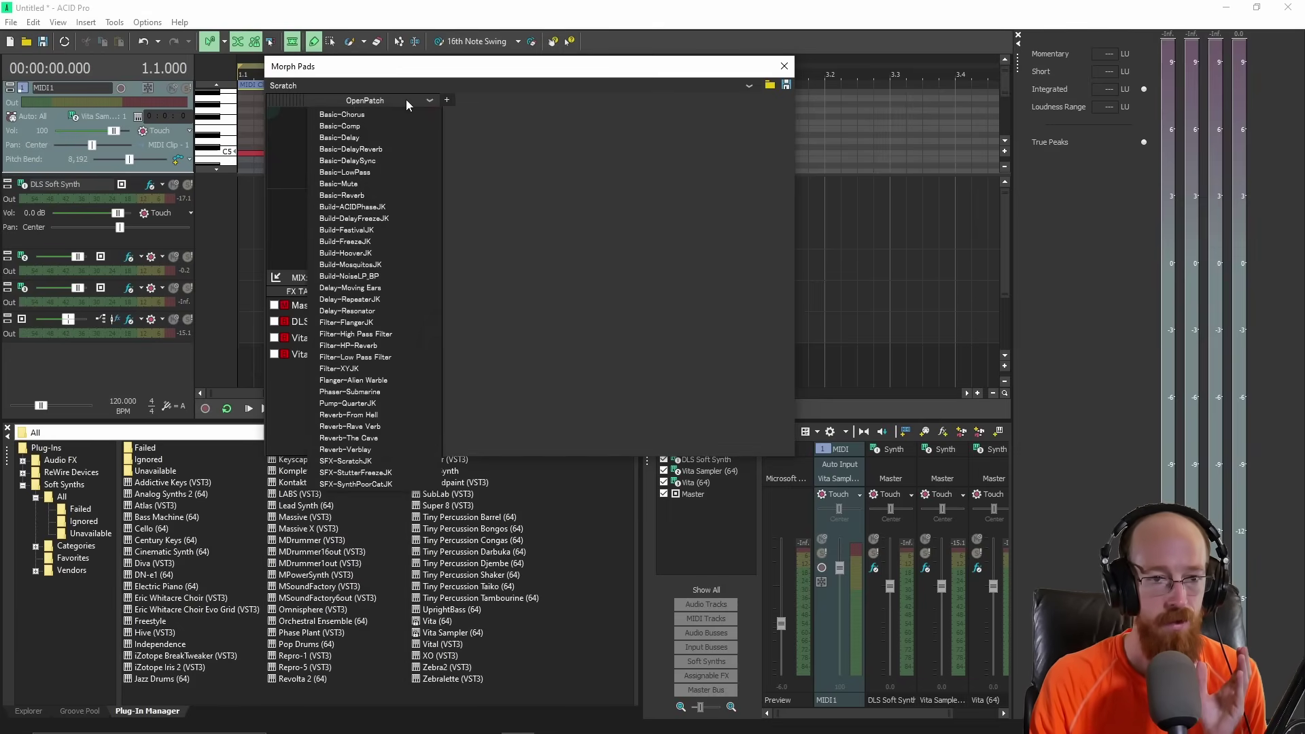
{"action": "left_click", "coordinate": [400, 170]}
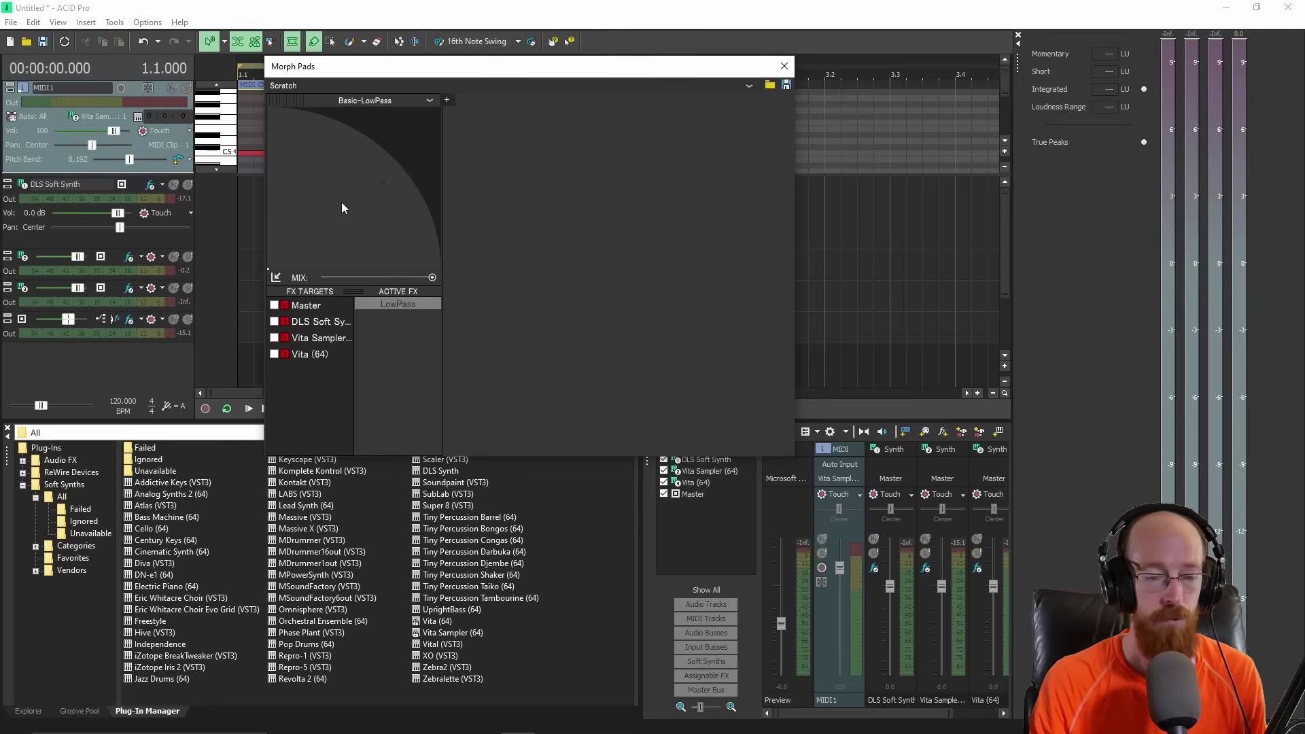
Sweep the low-pass pad's control point during loop playback, and enable Vita Sampler (64) as the pad's FX target
{"action": "key", "text": "space"}
{"action": "left_click", "coordinate": [321, 229]}
{"action": "mouse_move", "coordinate": [327, 226]}
{"action": "left_mouse_down"}
{"action": "mouse_move", "coordinate": [394, 157]}
{"action": "mouse_move", "coordinate": [218, 317]}
{"action": "left_mouse_up"}
{"action": "key", "text": "space"}
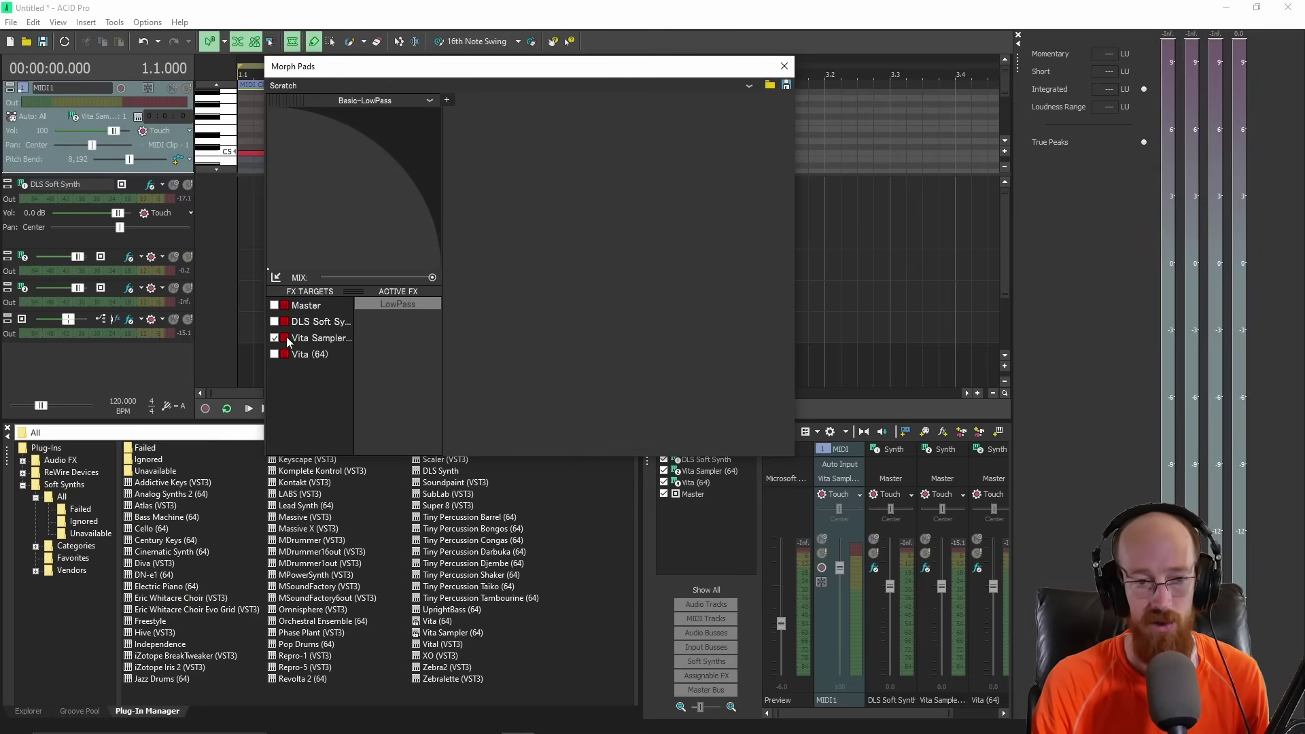
Play the loop with the Vita Sampler target active, sweep the low-pass point and return it to its starting corner
{"action": "key", "text": "space"}
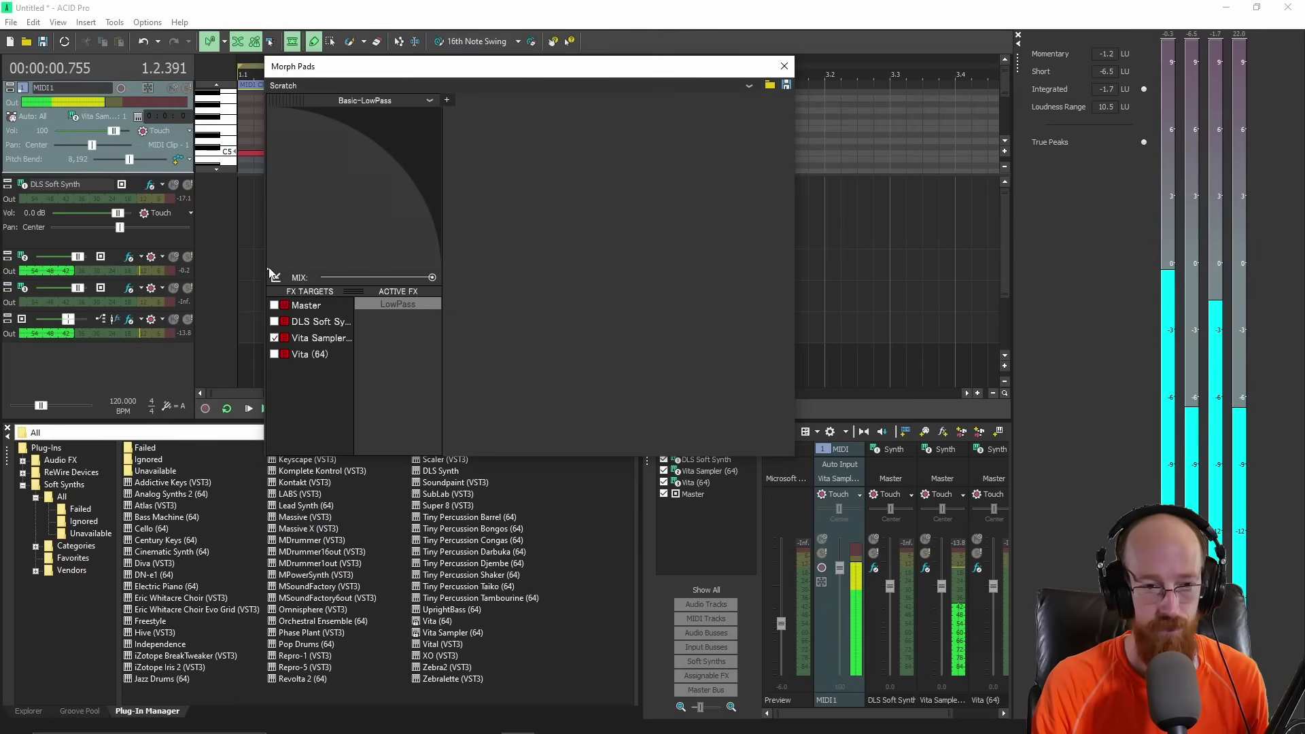
{"action": "left_click", "coordinate": [308, 229]}
{"action": "left_click_drag", "start_coordinate": [308, 231], "coordinate": [268, 269]}
{"action": "key", "text": "space"}
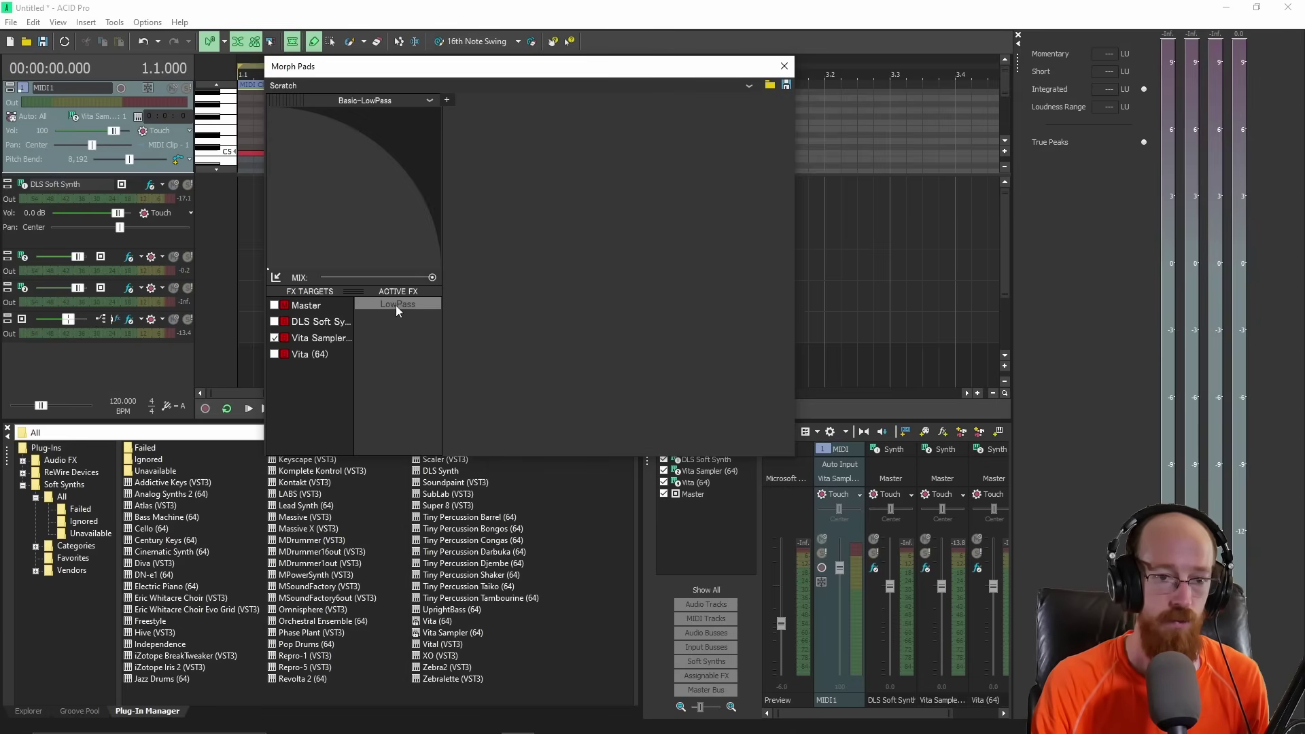
Try adding a second morph pad beside the low-pass pad, and discard it
{"action": "left_click", "coordinate": [447, 101]}
{"action": "left_click", "coordinate": [573, 104]}
{"action": "left_click", "coordinate": [628, 114]}
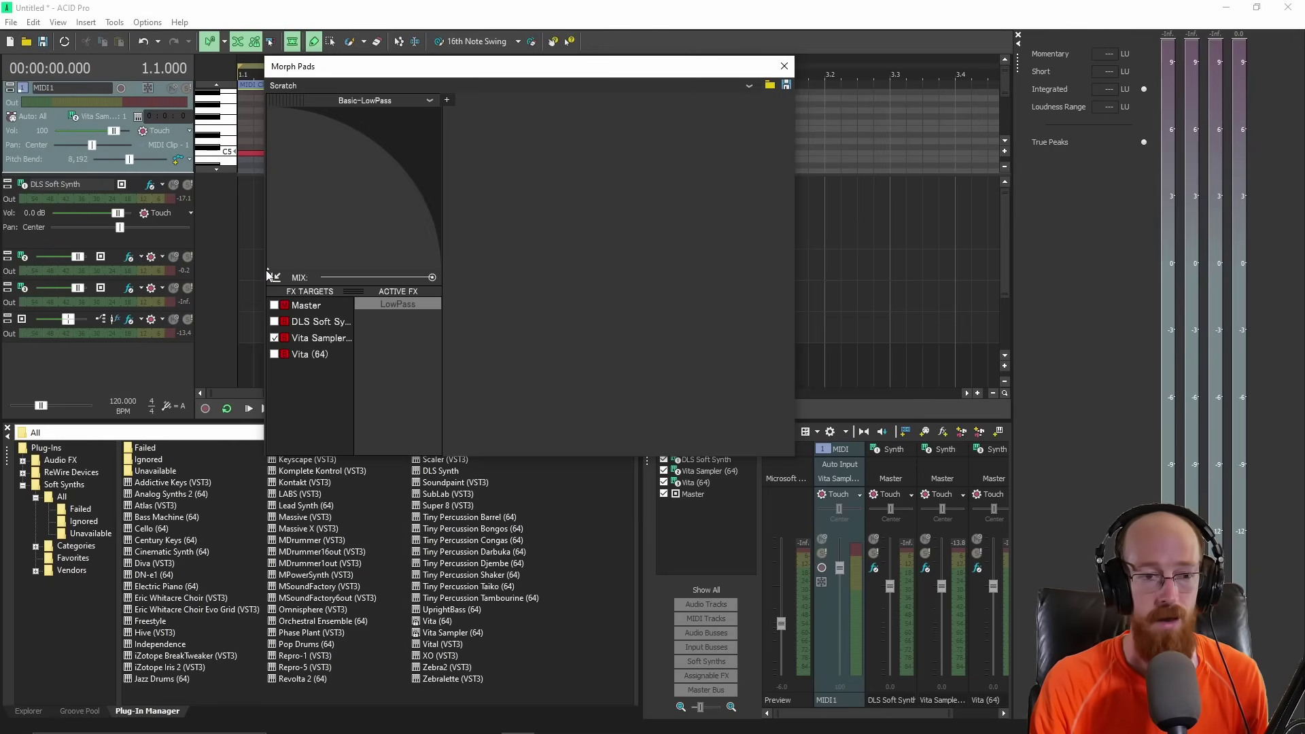
{"action": "mouse_move", "coordinate": [268, 269]}
{"action": "left_mouse_down"}
{"action": "mouse_move", "coordinate": [397, 177]}
{"action": "mouse_move", "coordinate": [308, 235]}
{"action": "mouse_move", "coordinate": [393, 161]}
{"action": "mouse_move", "coordinate": [309, 202]}
{"action": "mouse_move", "coordinate": [373, 182]}
{"action": "mouse_move", "coordinate": [398, 144]}
{"action": "mouse_move", "coordinate": [250, 268]}
{"action": "left_mouse_up"}
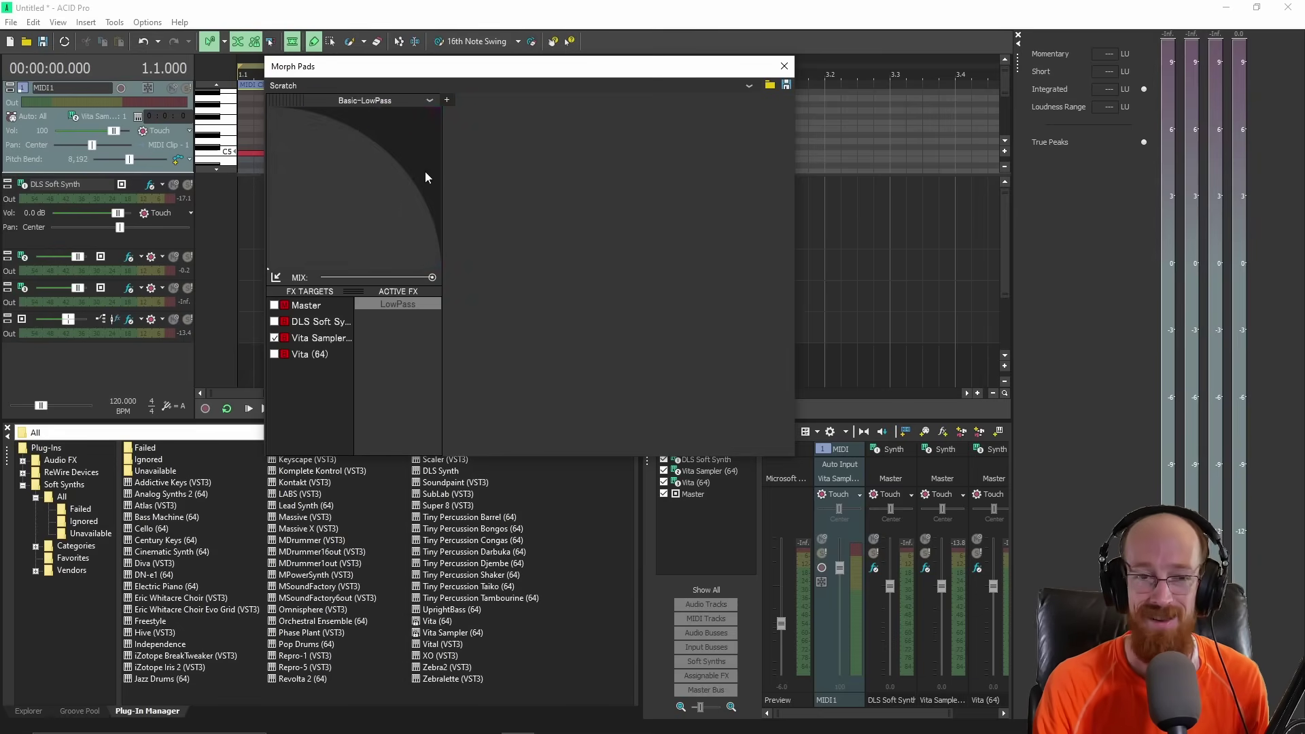
Select the Master track and enable its automation recording, keeping the Morph Pads window clear of the track controls
{"action": "left_click_drag", "start_coordinate": [483, 77], "coordinate": [716, 49]}
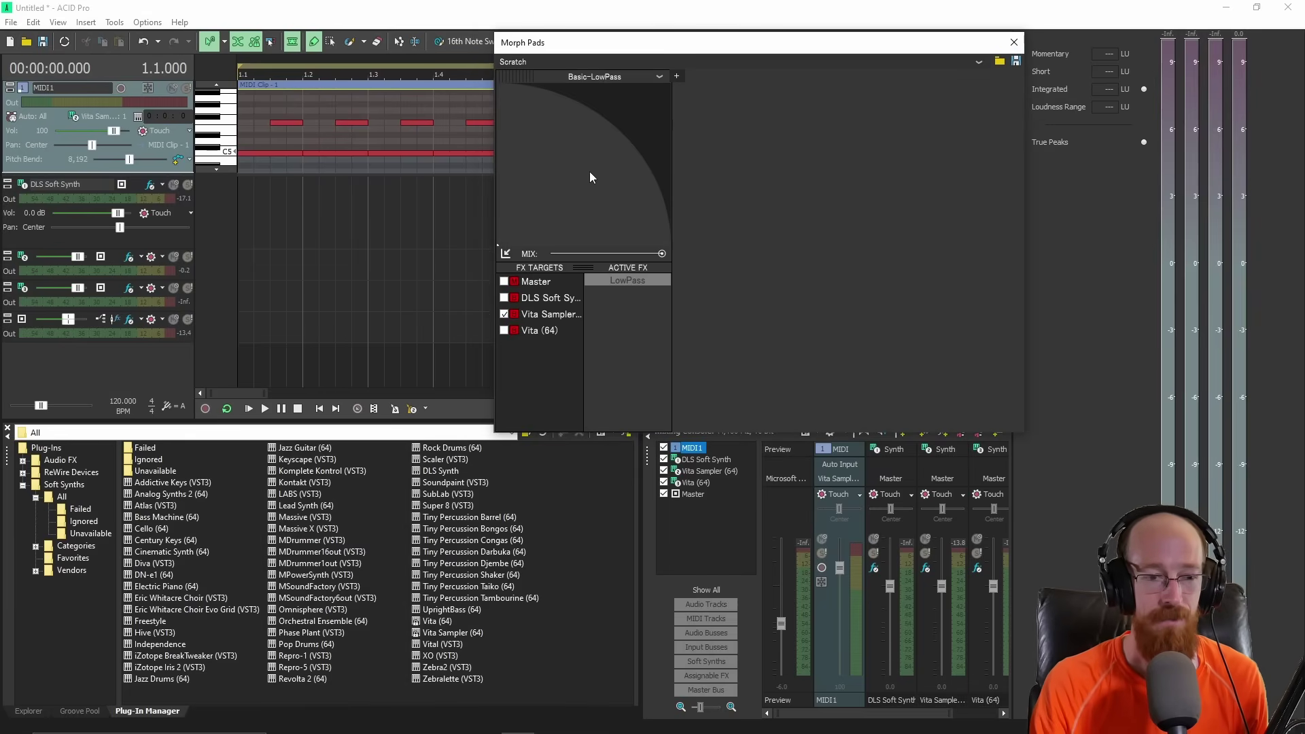
{"action": "left_click", "coordinate": [6, 340]}
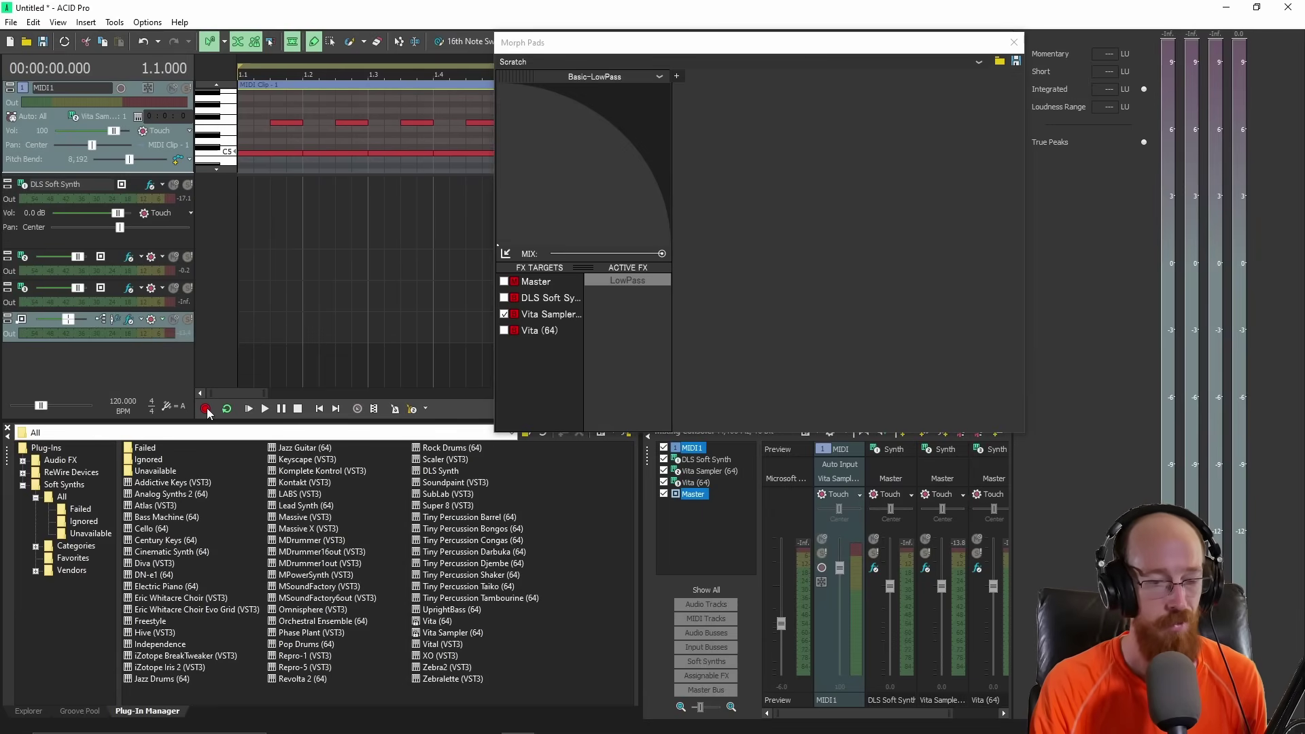
{"action": "left_click", "coordinate": [151, 320]}
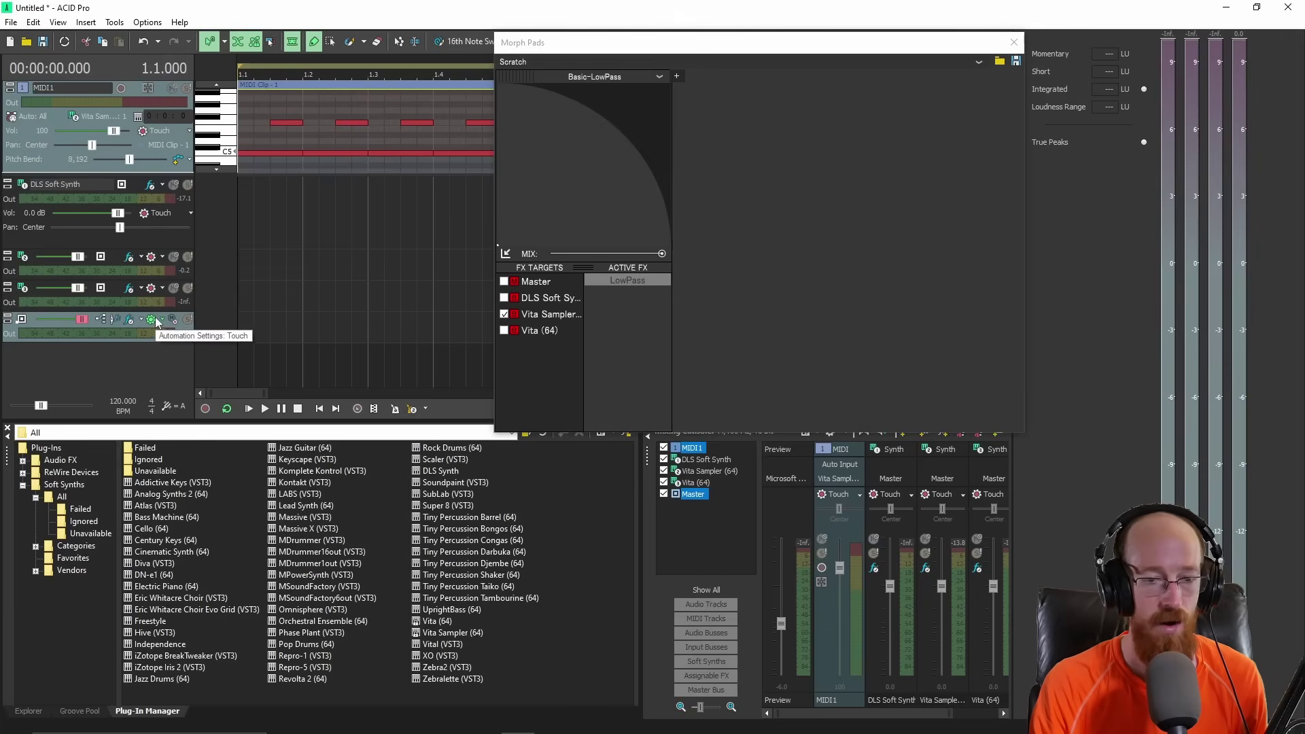
{"action": "left_click_drag", "start_coordinate": [722, 50], "coordinate": [727, 69]}
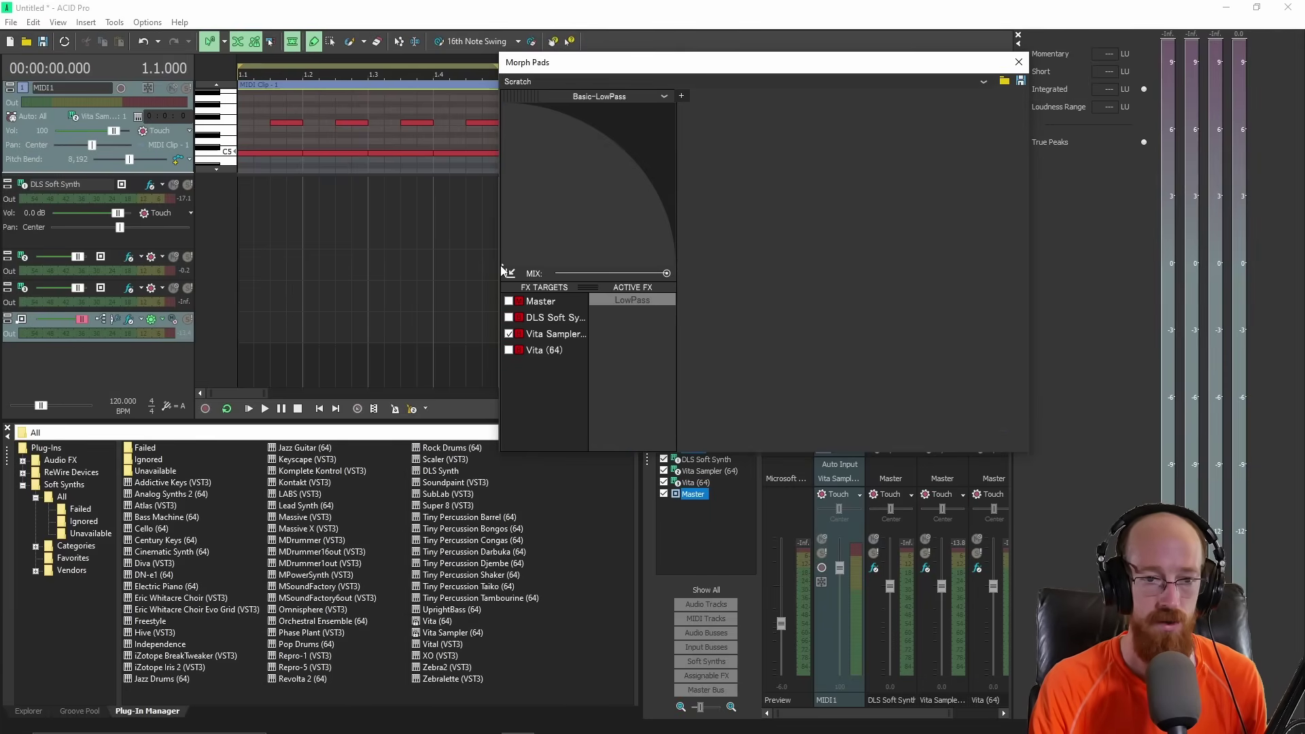
Automate the low-pass pad's point from its lower-left corner at 1.1 to its upper-right corner at 2.1
{"action": "mouse_move", "coordinate": [502, 264]}
{"action": "left_mouse_down"}
{"action": "mouse_move", "coordinate": [601, 133]}
{"action": "mouse_move", "coordinate": [315, 317]}
{"action": "left_mouse_up"}
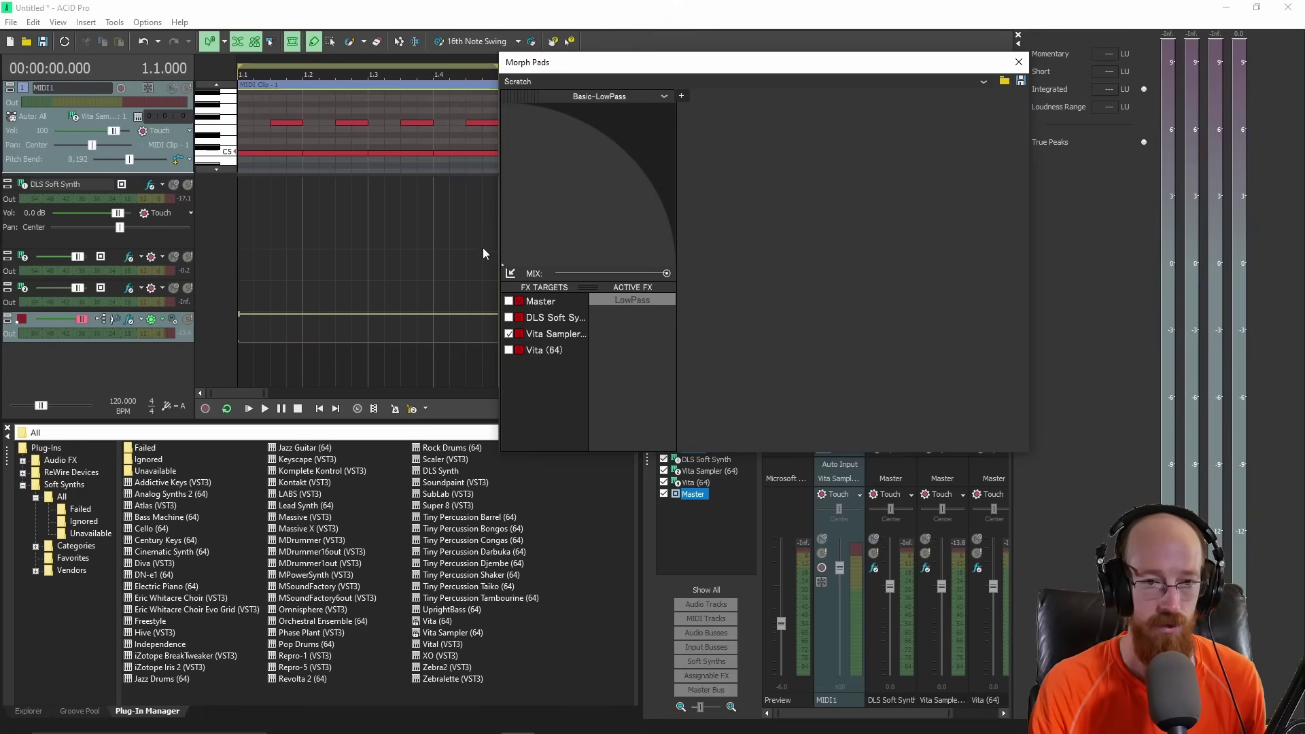
{"action": "mouse_move", "coordinate": [503, 265]}
{"action": "left_mouse_down"}
{"action": "mouse_move", "coordinate": [516, 252]}
{"action": "mouse_move", "coordinate": [452, 283]}
{"action": "left_mouse_up"}
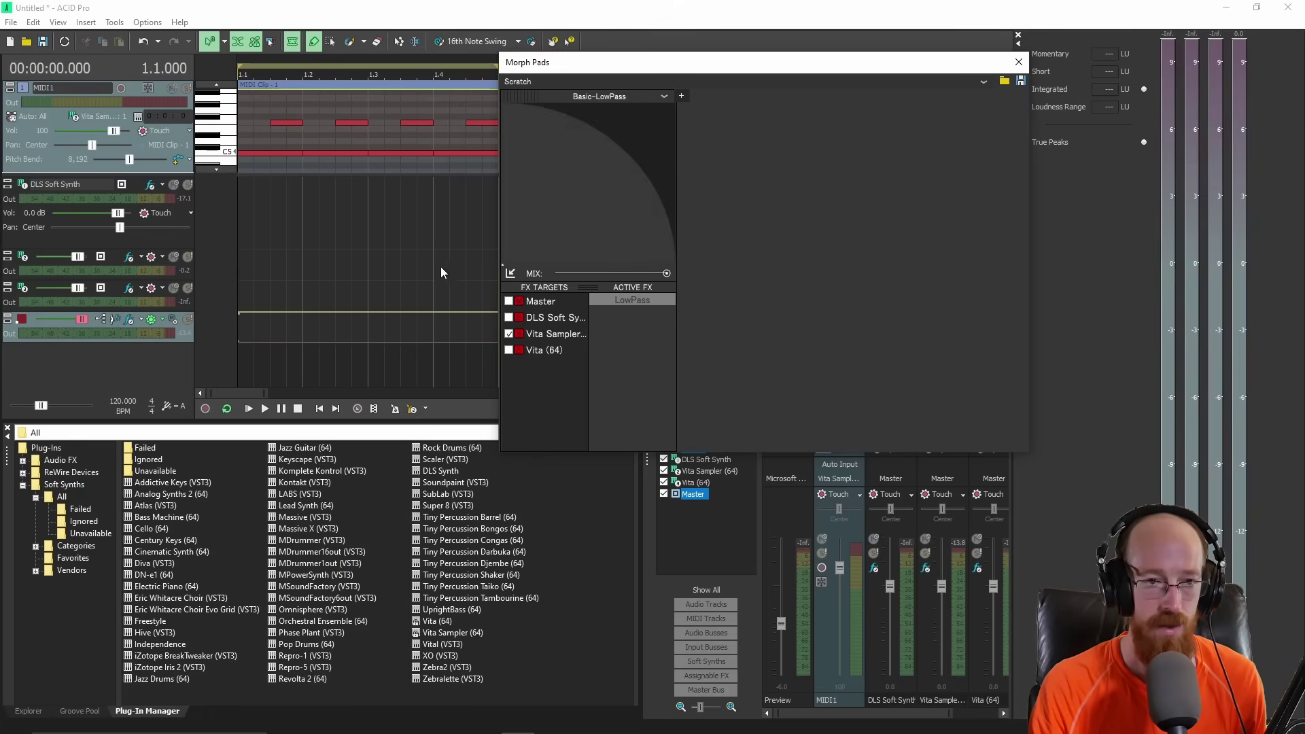
{"action": "left_click_drag", "start_coordinate": [637, 61], "coordinate": [891, 119]}
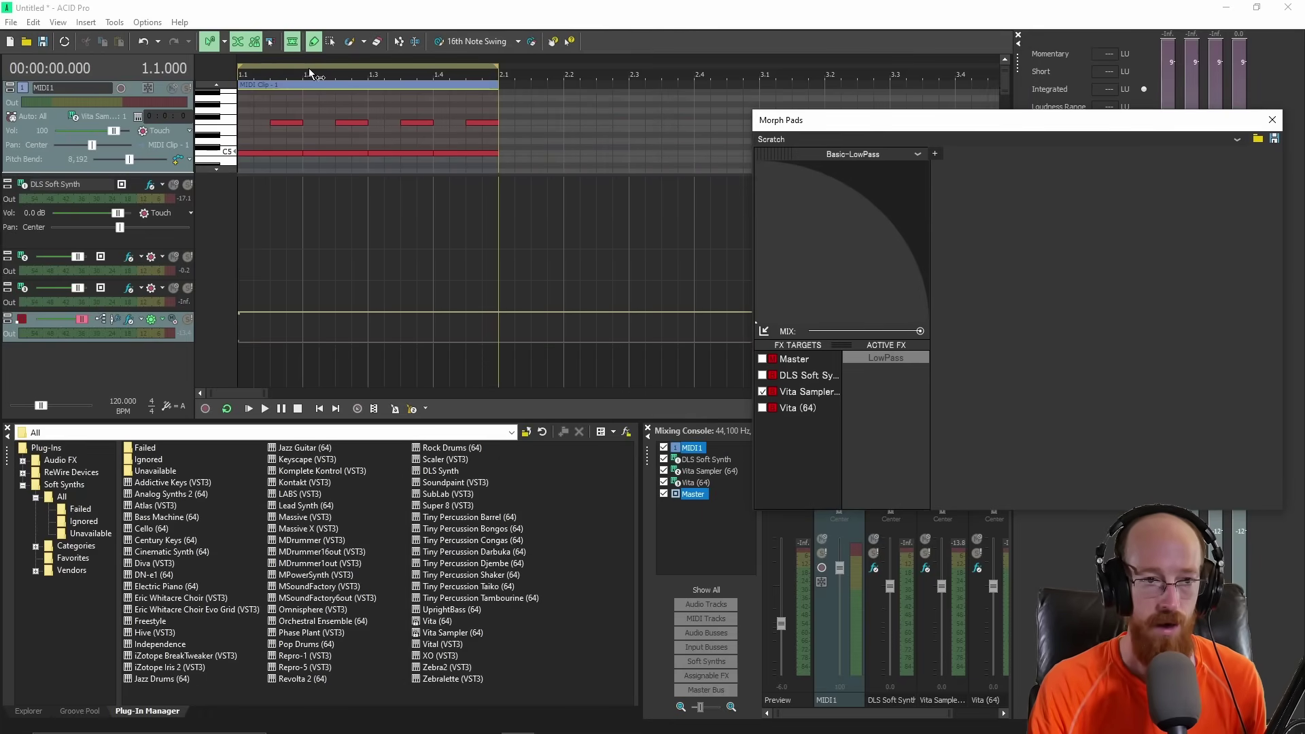
{"action": "left_click", "coordinate": [496, 84]}
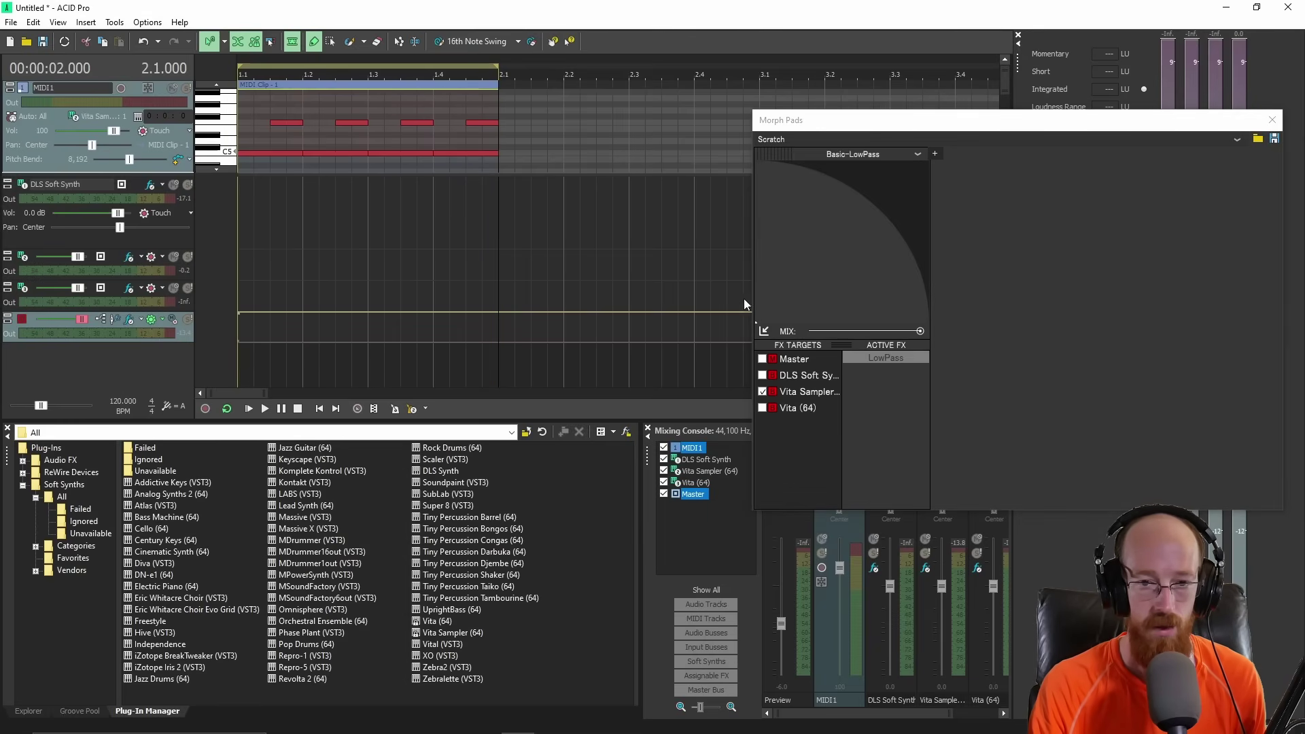
{"action": "left_click_drag", "start_coordinate": [757, 322], "coordinate": [928, 162]}
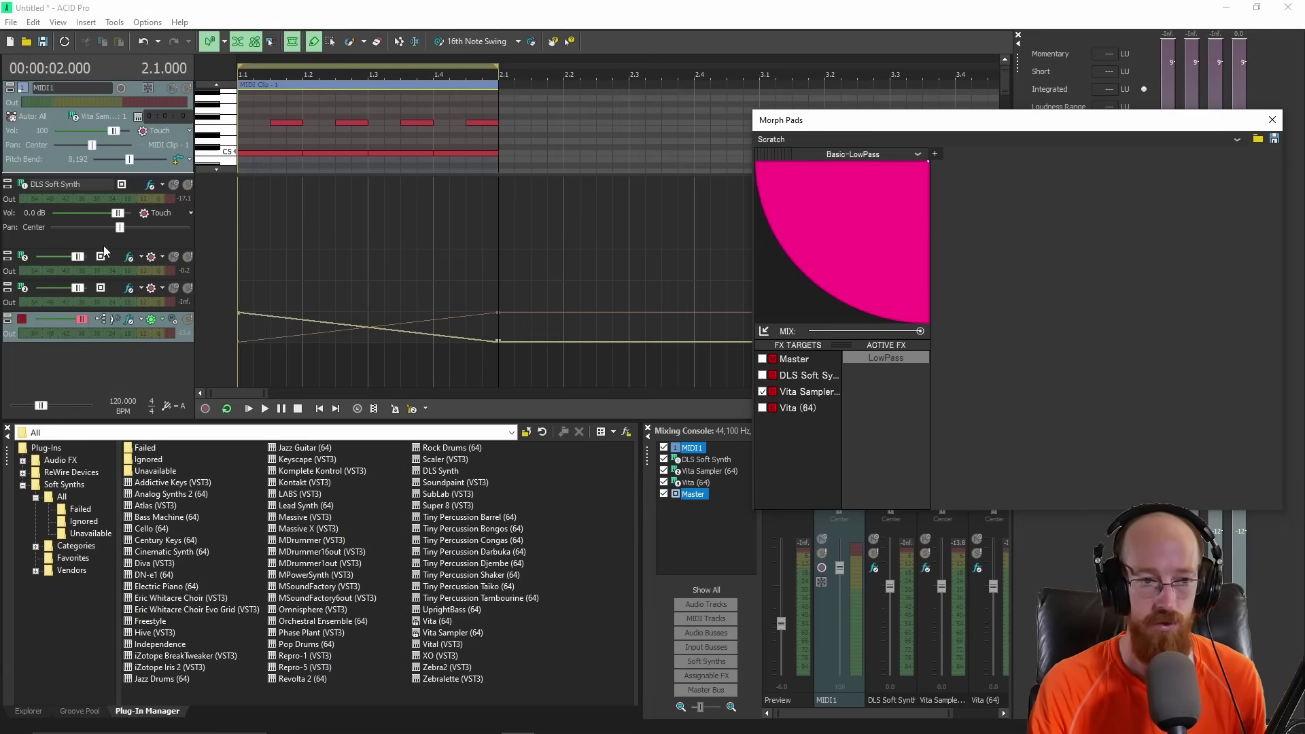
Turn off the Master track's automation recording and play the loop from the start to check the automated low-pass movement
{"action": "left_click", "coordinate": [151, 320]}
{"action": "key", "text": "space"}
{"action": "key", "text": "space"}
{"action": "left_click", "coordinate": [244, 84]}
{"action": "key", "text": "space"}
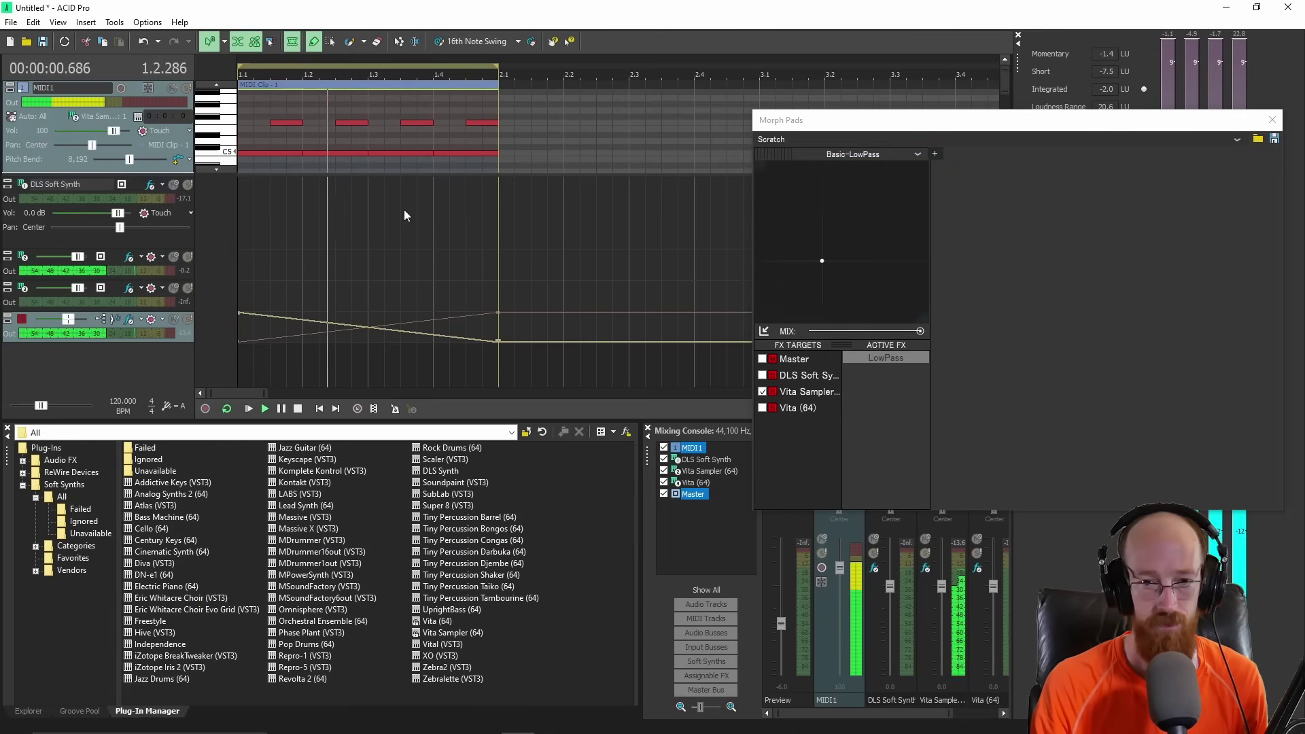
{"action": "key", "text": "space"}
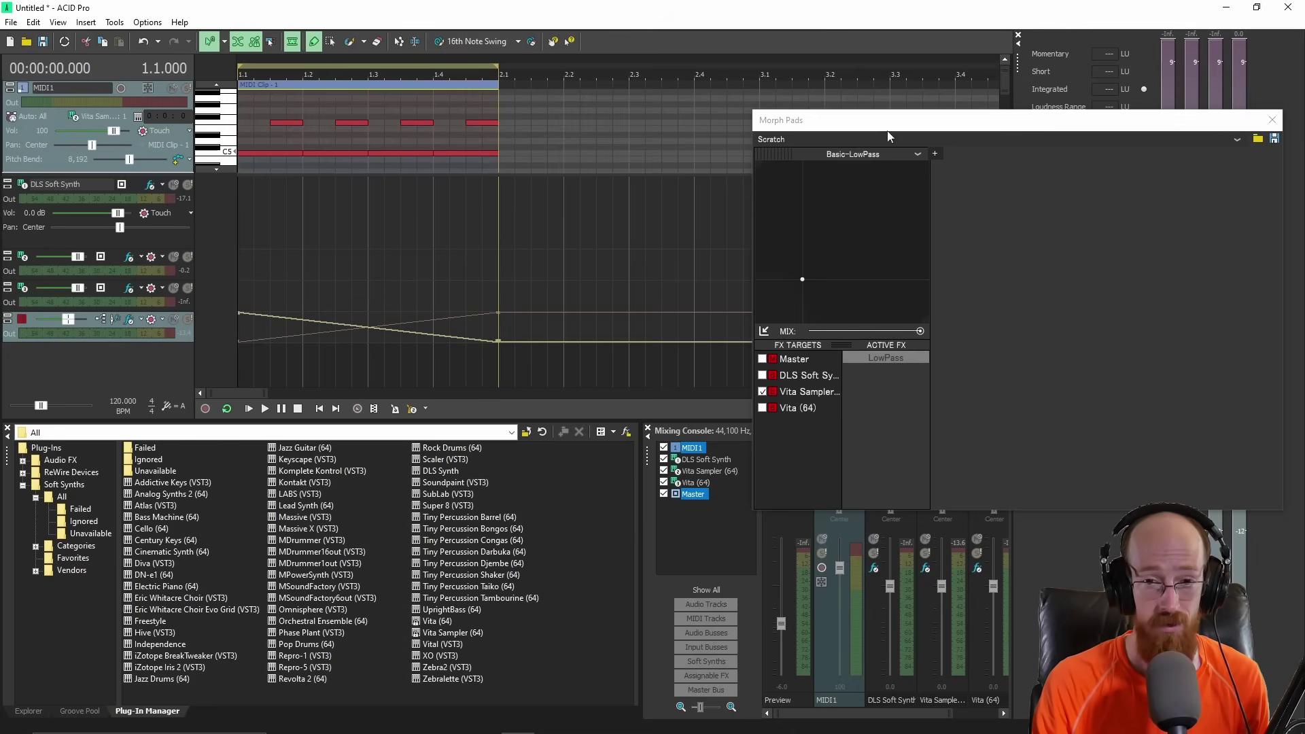
Re-enable the Master track's automation recording and record freehand sweeps of the low-pass pad's point during loop playback
{"action": "left_click_drag", "start_coordinate": [924, 134], "coordinate": [838, 119]}
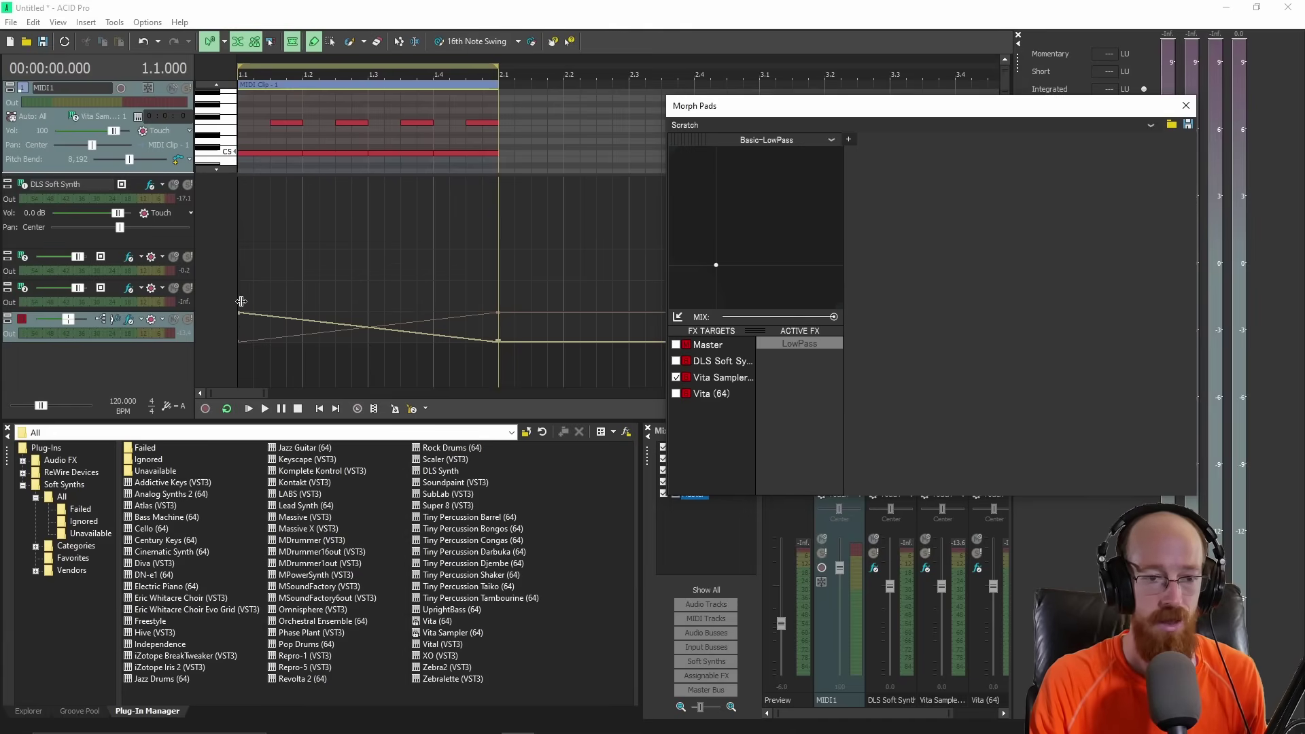
{"action": "left_click", "coordinate": [244, 76]}
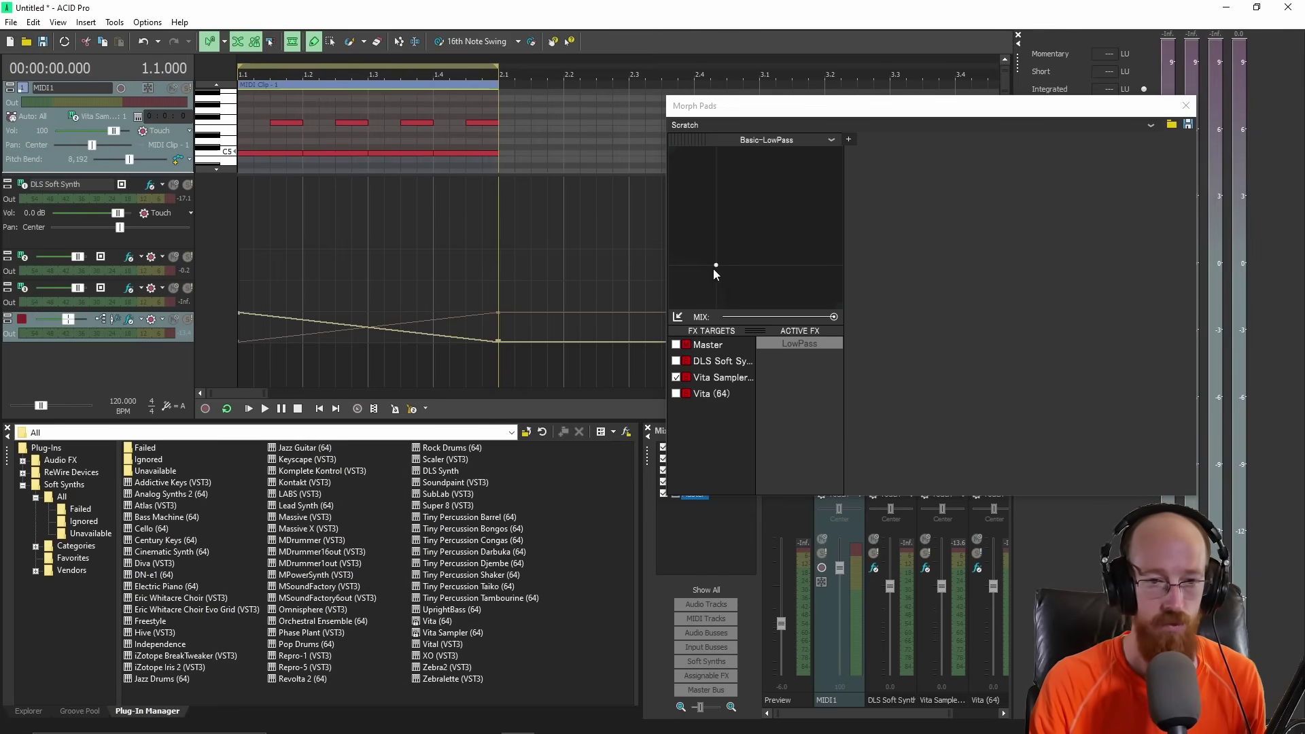
{"action": "left_click", "coordinate": [151, 319]}
{"action": "left_click", "coordinate": [790, 117]}
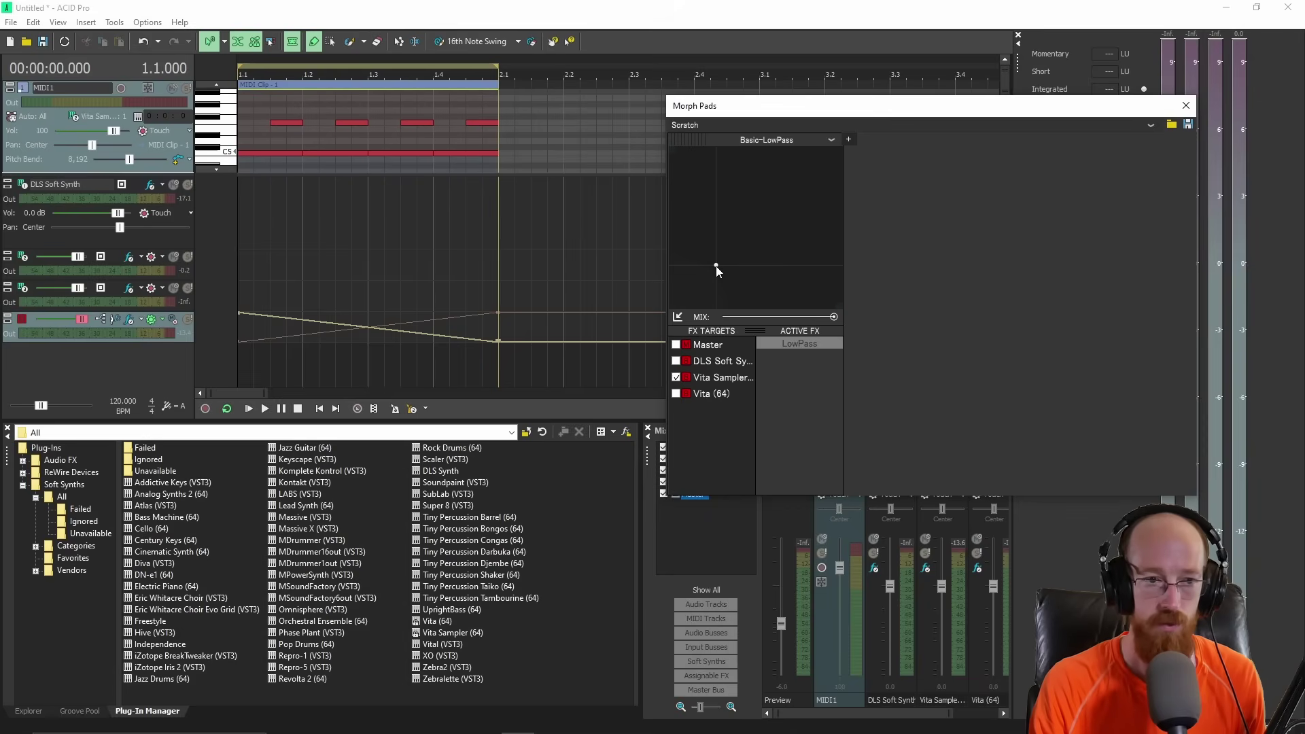
{"action": "left_click_drag", "start_coordinate": [716, 267], "coordinate": [687, 299]}
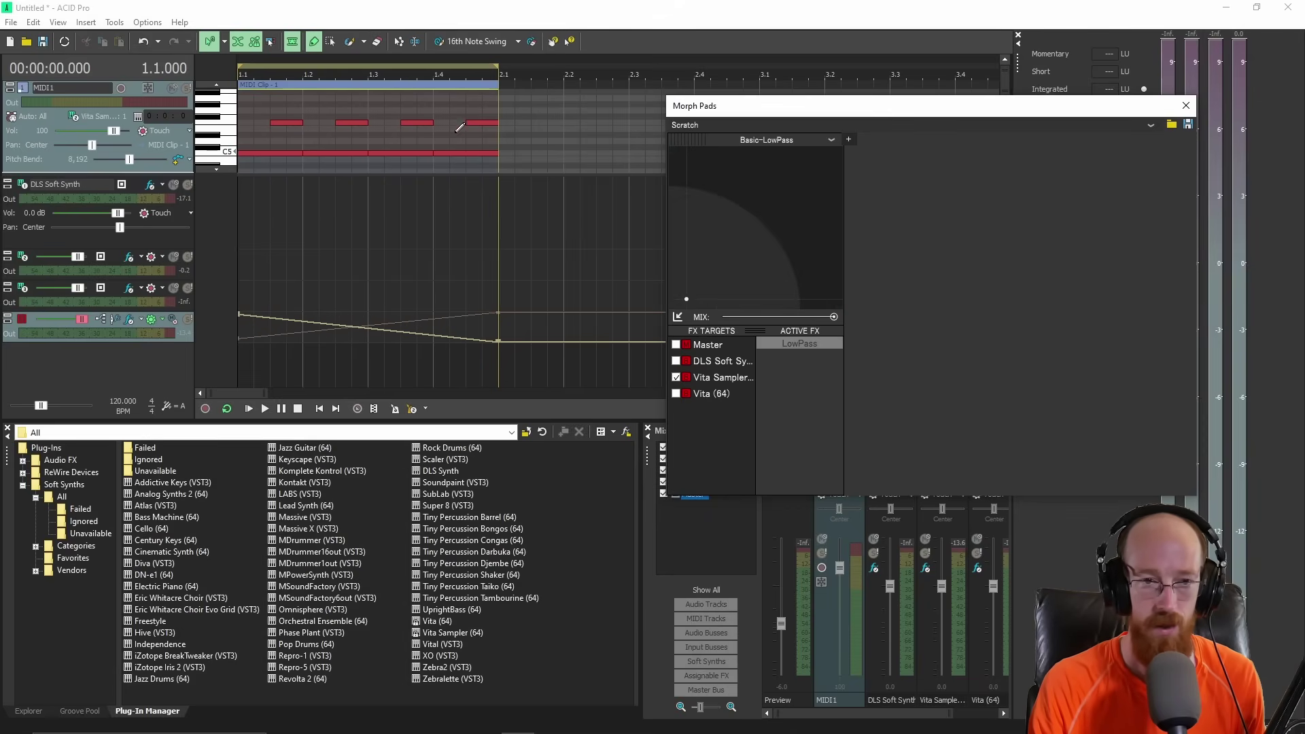
{"action": "key", "text": "space"}
{"action": "mouse_move", "coordinate": [735, 249]}
{"action": "left_mouse_down"}
{"action": "mouse_move", "coordinate": [701, 281]}
{"action": "mouse_move", "coordinate": [693, 211]}
{"action": "mouse_move", "coordinate": [854, 277]}
{"action": "mouse_move", "coordinate": [789, 175]}
{"action": "mouse_move", "coordinate": [690, 294]}
{"action": "mouse_move", "coordinate": [738, 200]}
{"action": "left_mouse_up"}
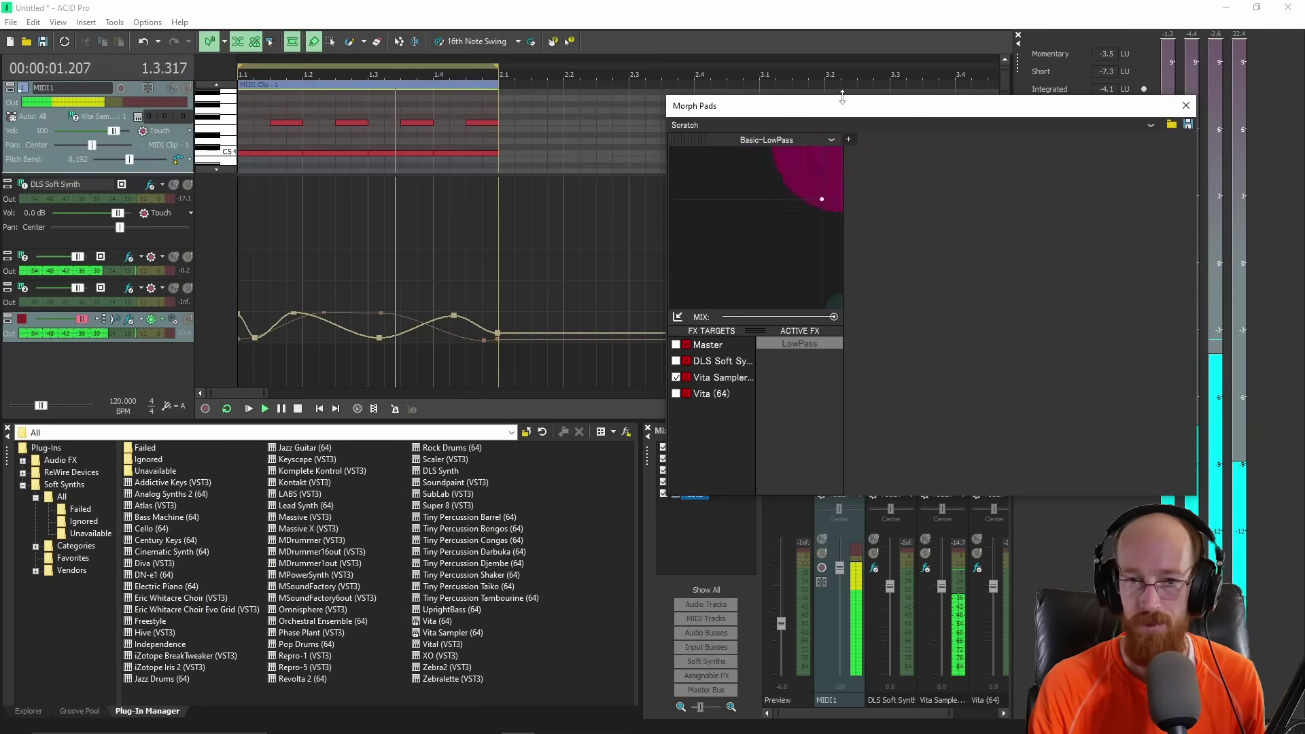
{"action": "key", "text": "space"}
Switch the morph pad to the Basic-Reverb preset and audition it over the loop
{"action": "left_click", "coordinate": [806, 140]}
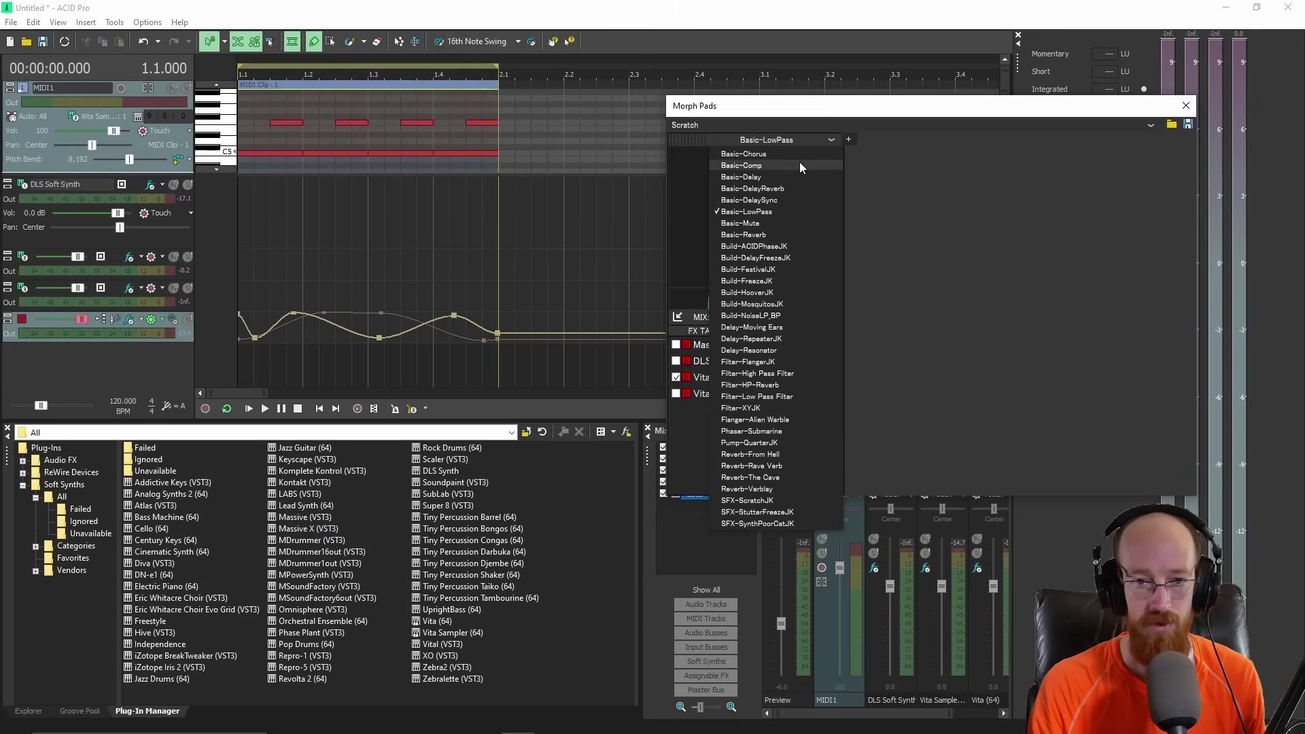
{"action": "left_click", "coordinate": [762, 235]}
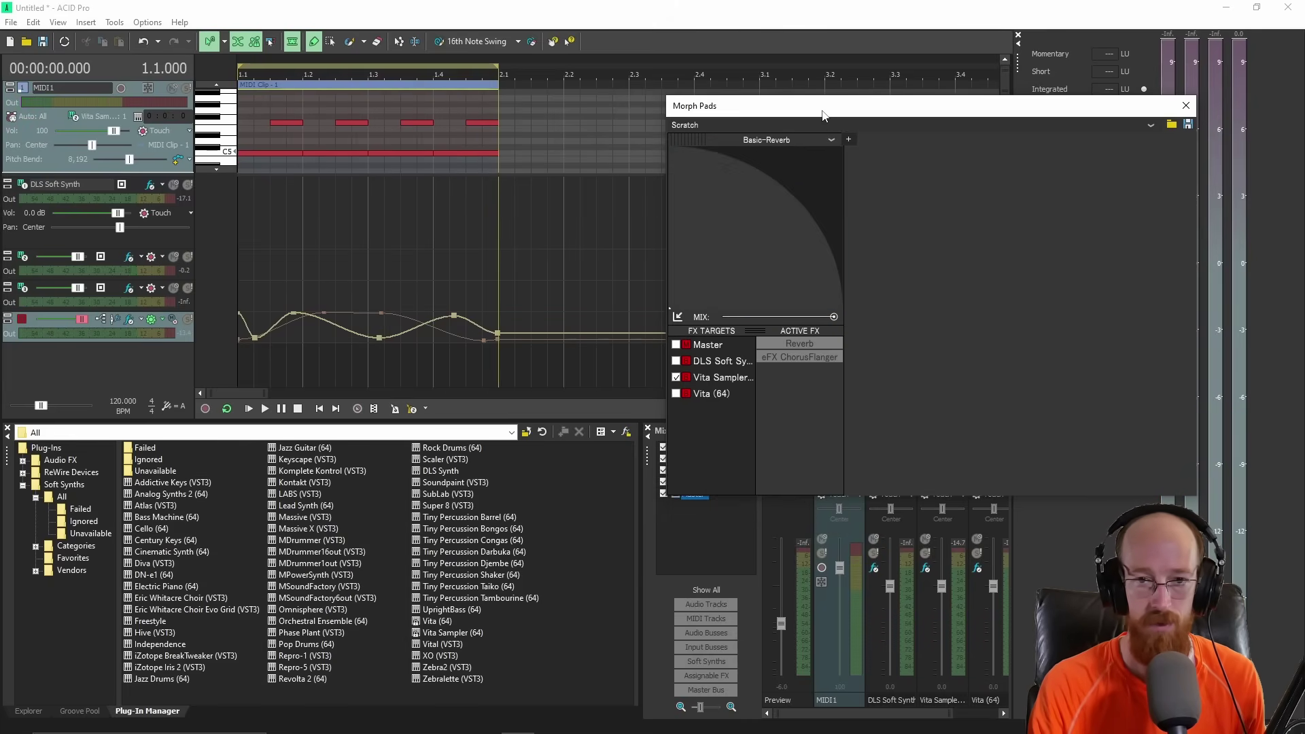
{"action": "key", "text": "space"}
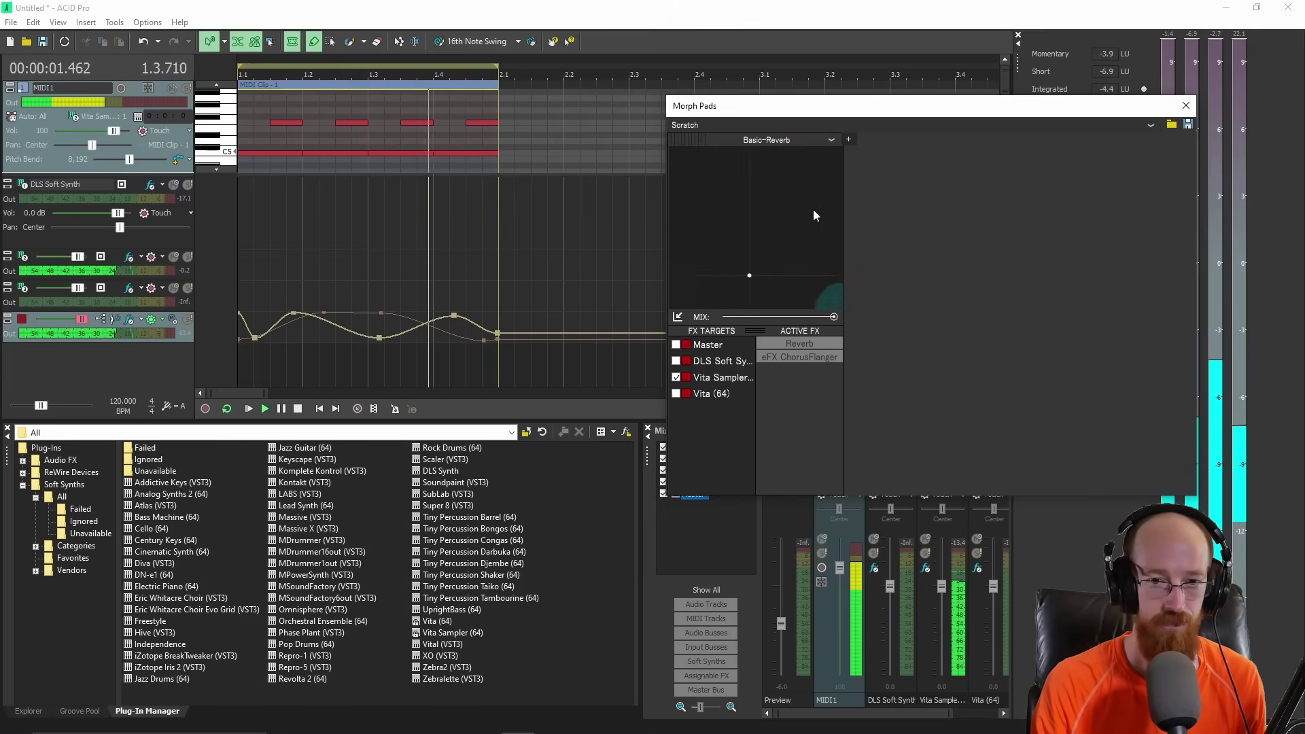
Try SFX-ScratchJK and load Phaser-Submarine in the morph pad, sweeping the control point during playback
{"action": "left_click", "coordinate": [805, 139]}
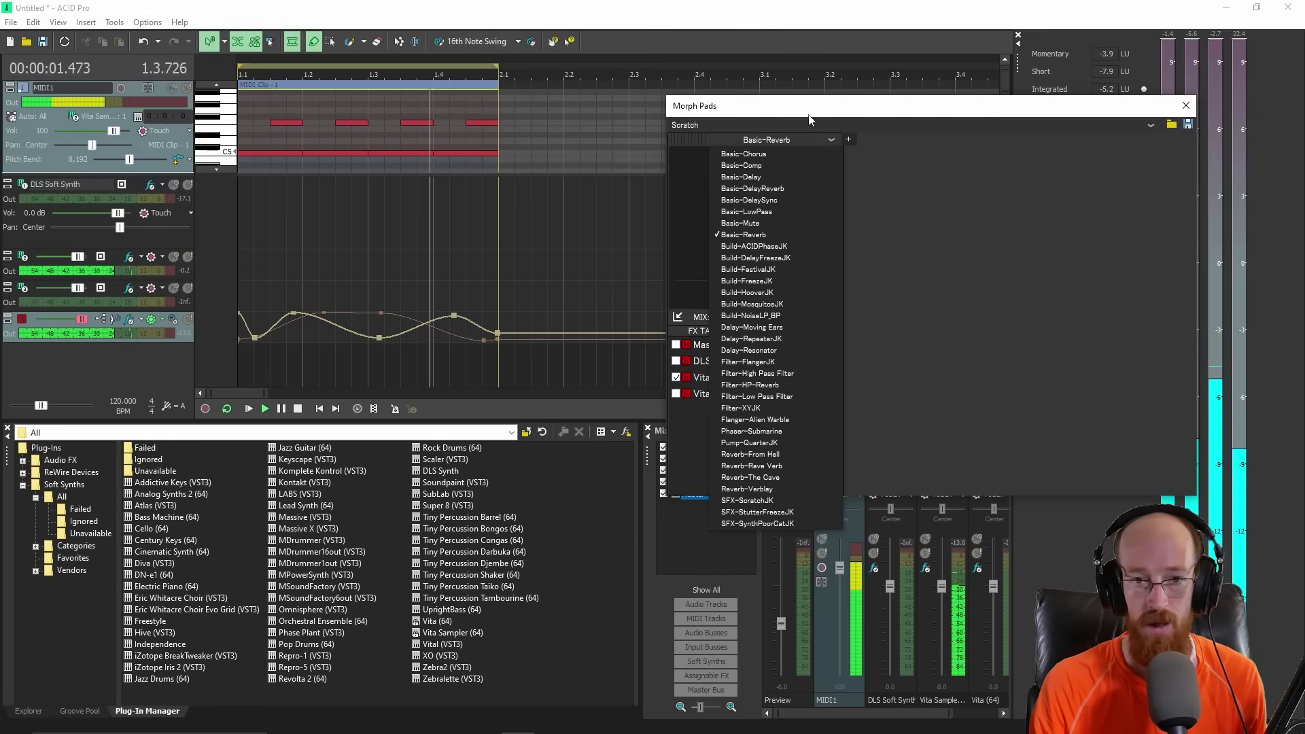
{"action": "left_click", "coordinate": [774, 501]}
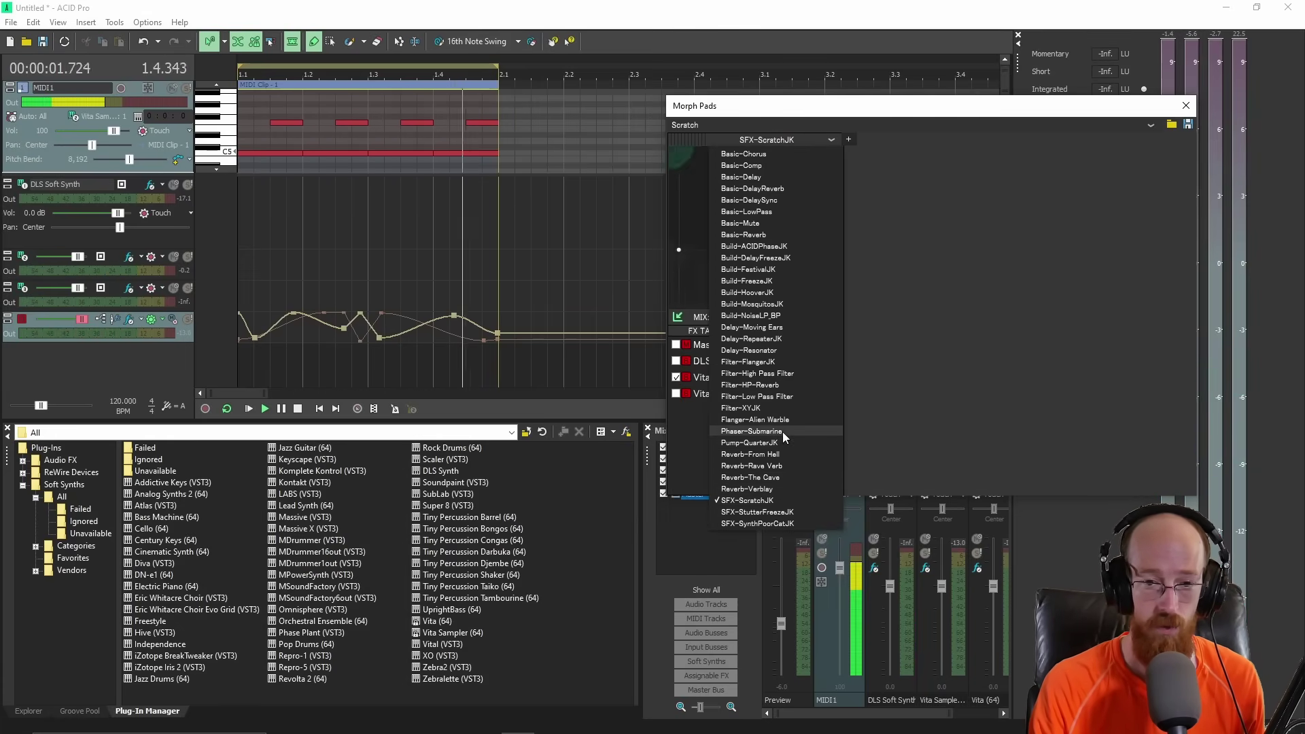
{"action": "left_click", "coordinate": [782, 431]}
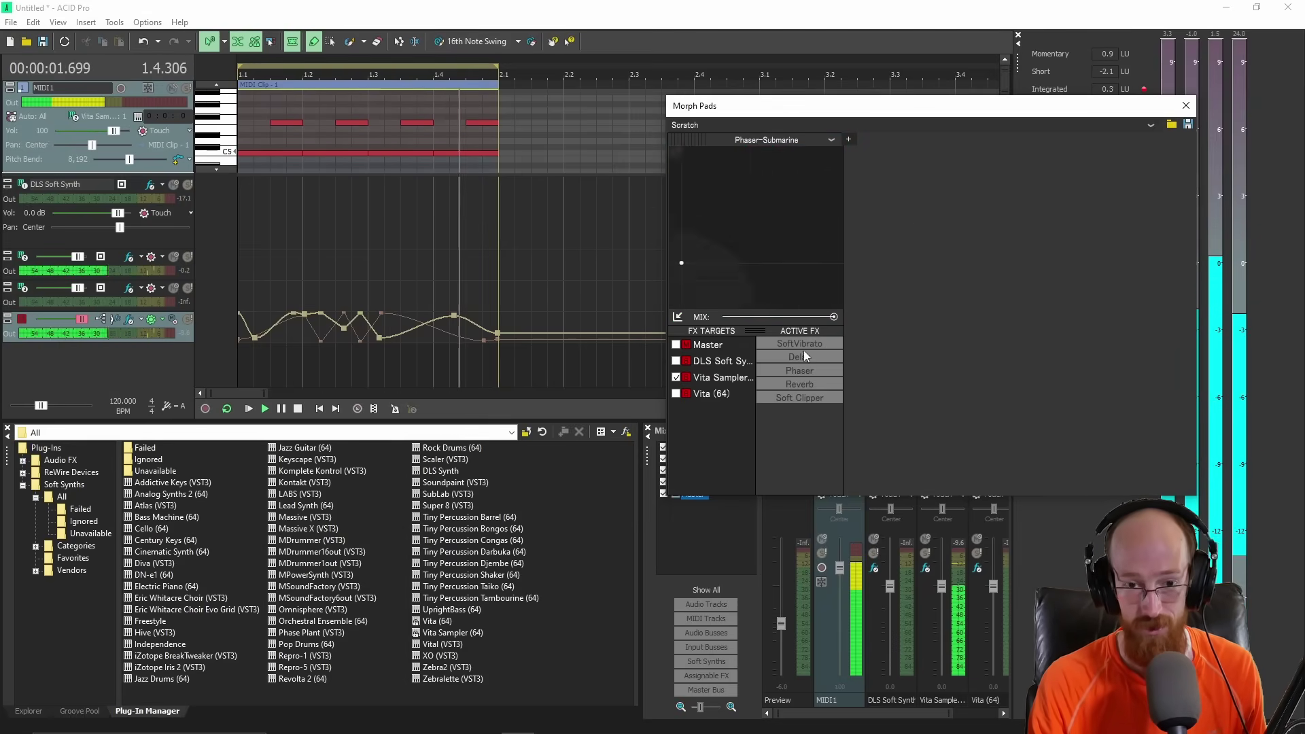
{"action": "key", "text": "space"}
Close the Morph Pads window and increase the Master track's height to enlarge its automation envelopes
{"action": "left_click", "coordinate": [1186, 105]}
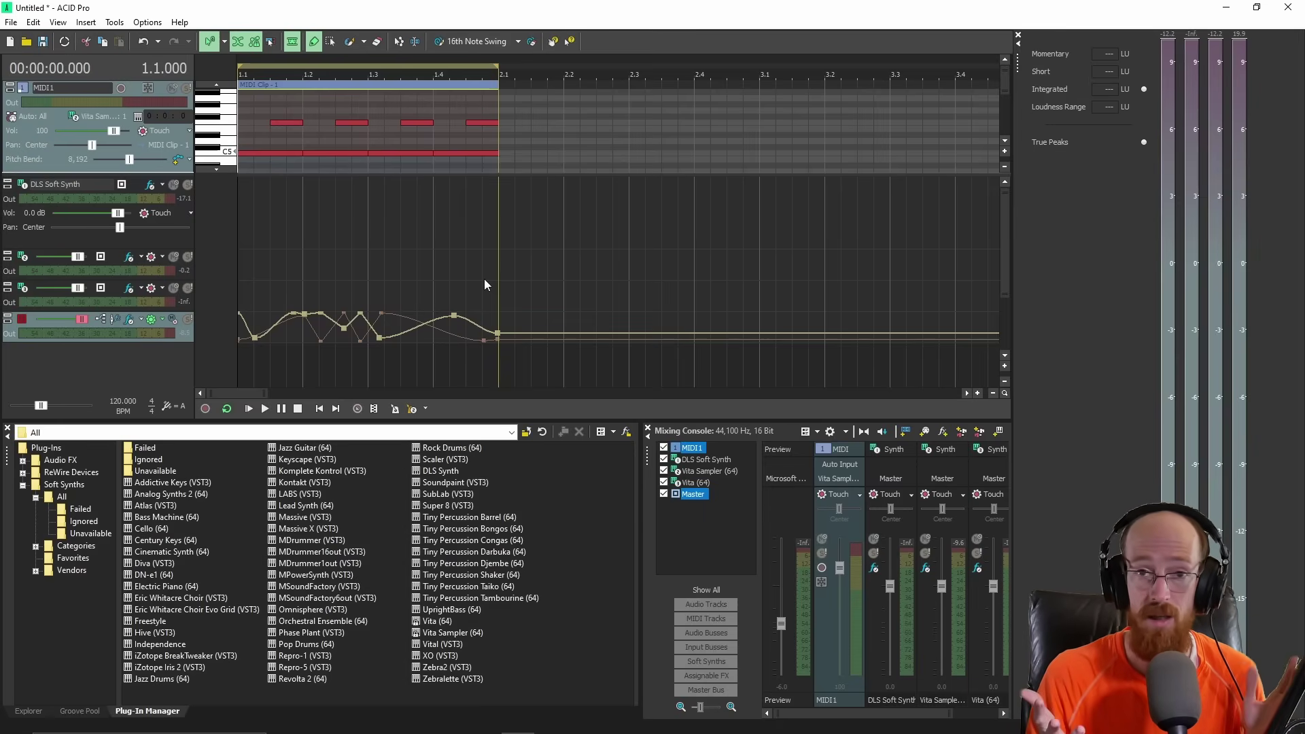
{"action": "left_click_drag", "start_coordinate": [156, 341], "coordinate": [152, 368]}
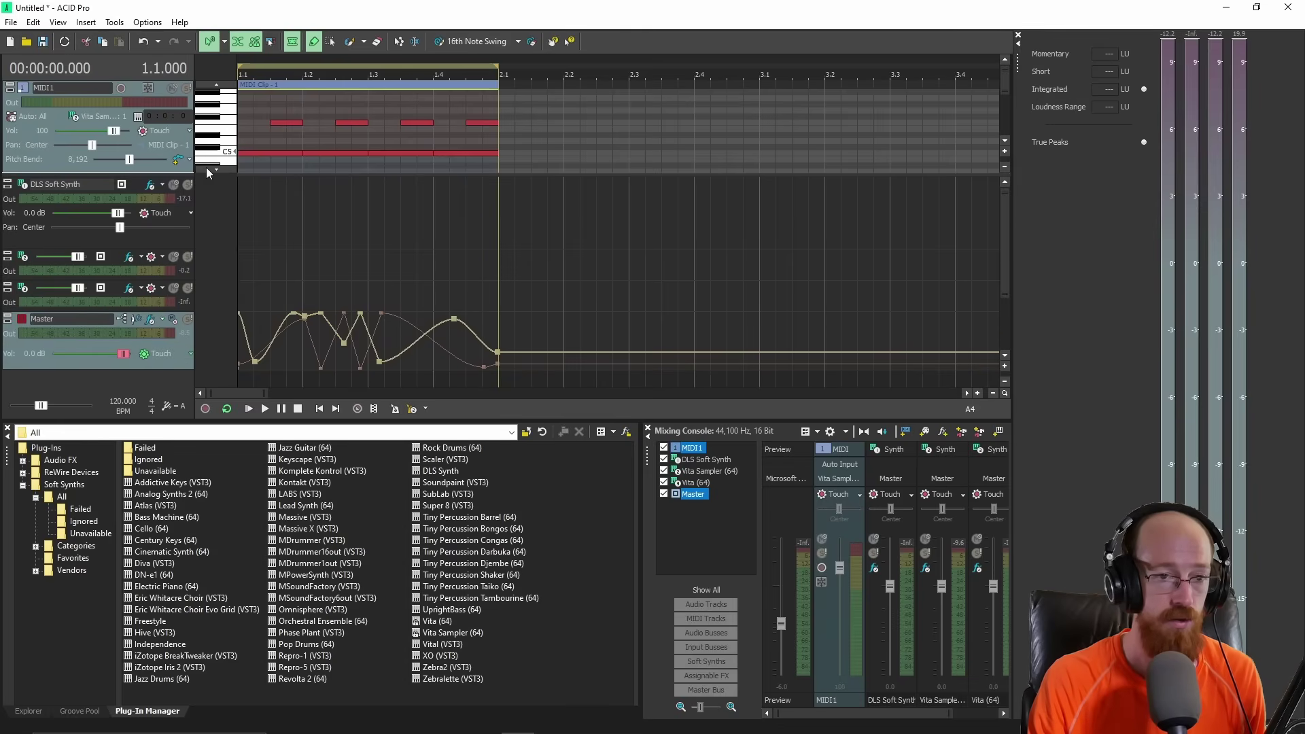